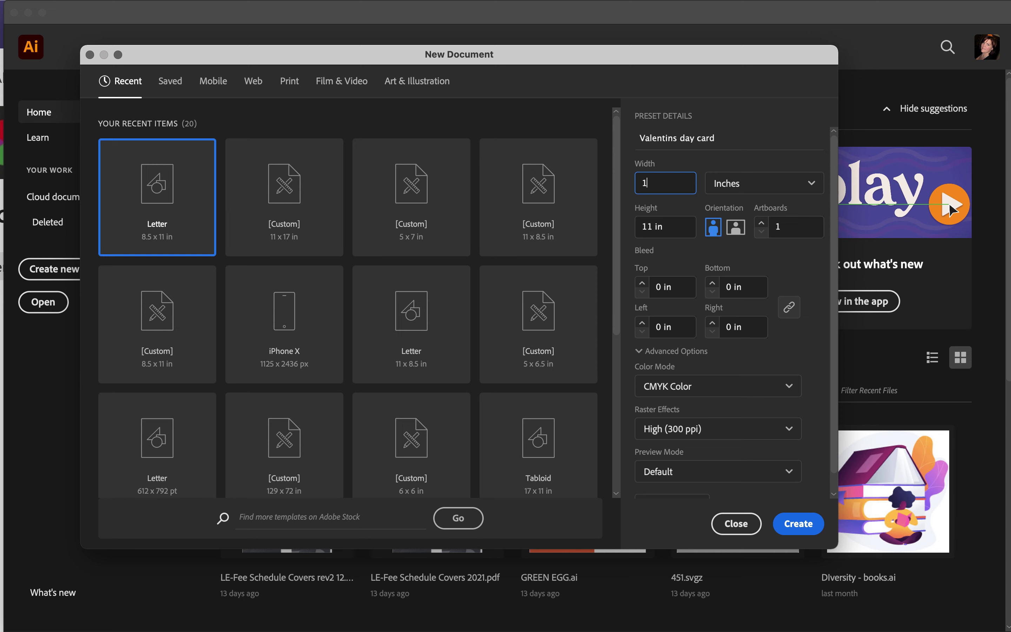
Set the new document's size to 10 in wide by 7 in high, with inches as the unit
{"action": "left_click", "coordinate": [683, 232]}
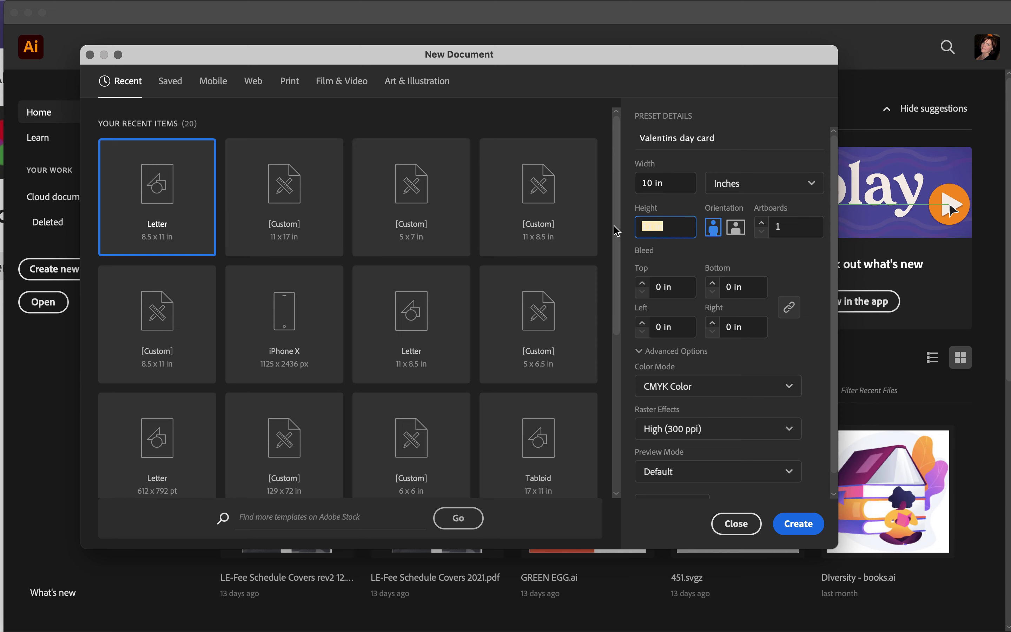
{"action": "type", "text": "7"}
{"action": "left_click", "coordinate": [776, 188]}
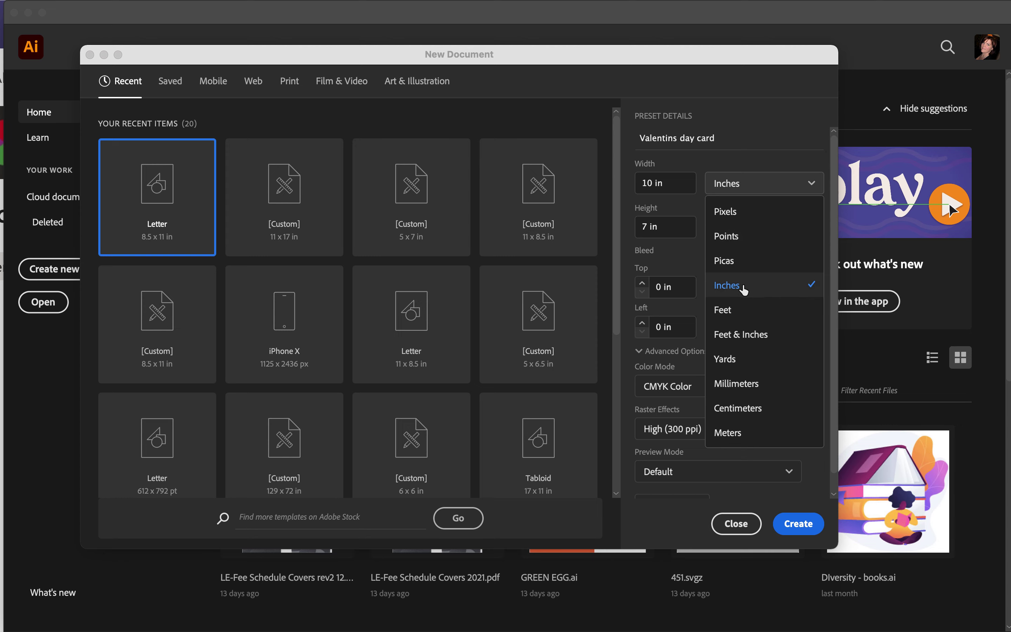
{"action": "left_click", "coordinate": [746, 288]}
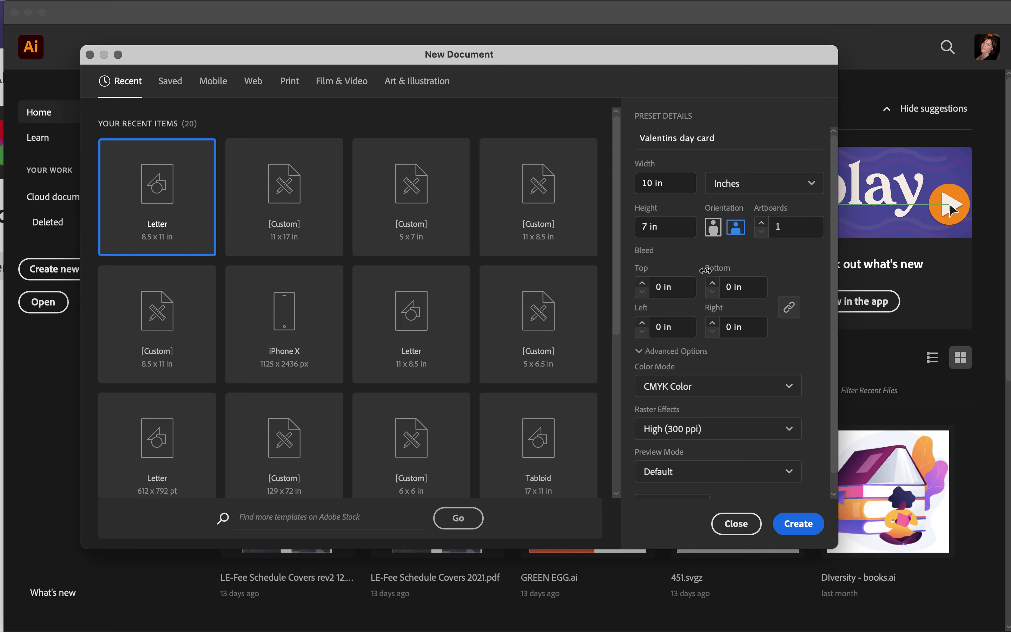
Set the bleed to 0.25 in on all four sides and create the document
{"action": "left_click", "coordinate": [662, 287]}
{"action": "type", "text": ".25"}
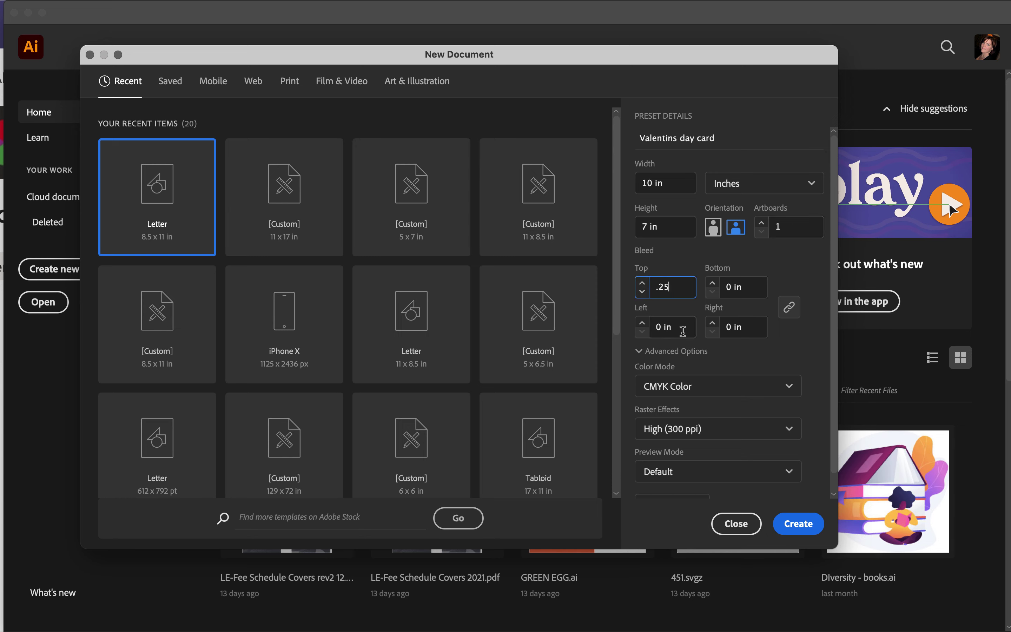
{"action": "left_click", "coordinate": [788, 312]}
{"action": "left_click", "coordinate": [746, 329]}
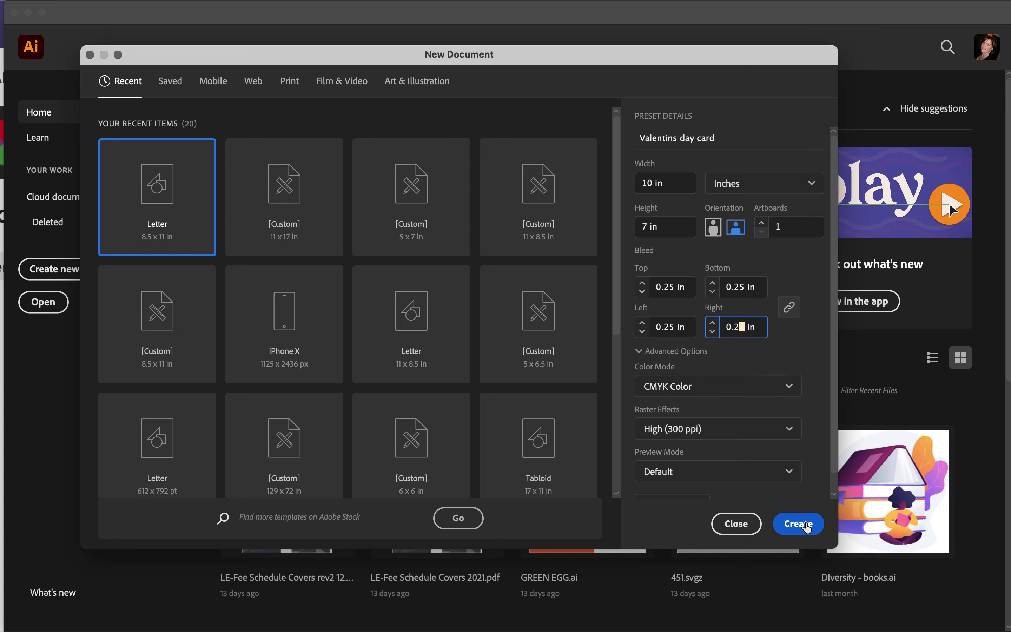
{"action": "left_click", "coordinate": [808, 528]}
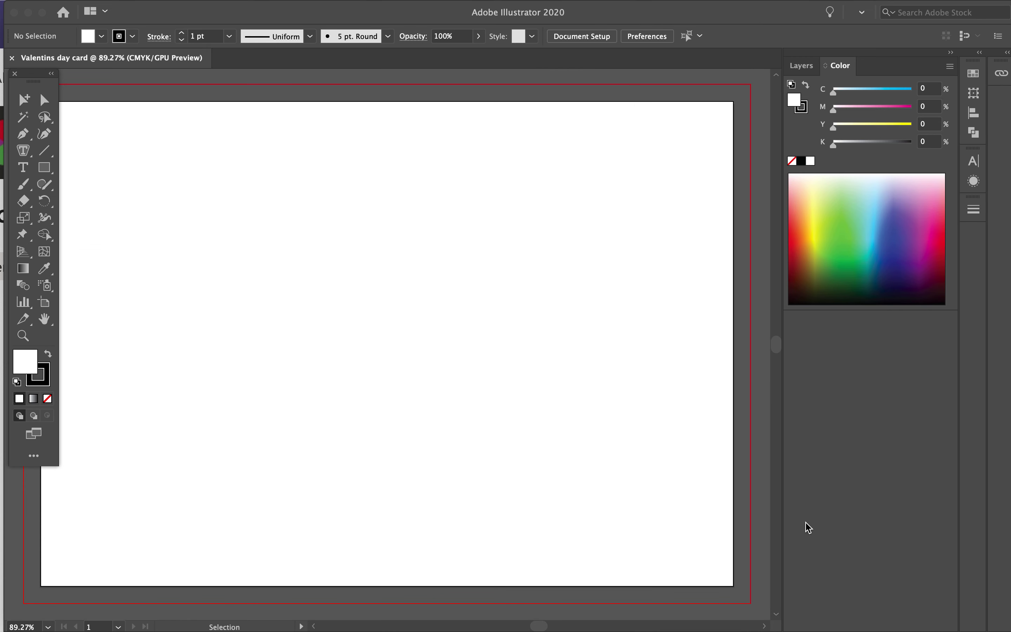
Show the rulers and place a vertical guide at the 5-inch mark, halfway across the artboard
{"action": "left_click_drag", "start_coordinate": [564, 13], "coordinate": [615, 16]}
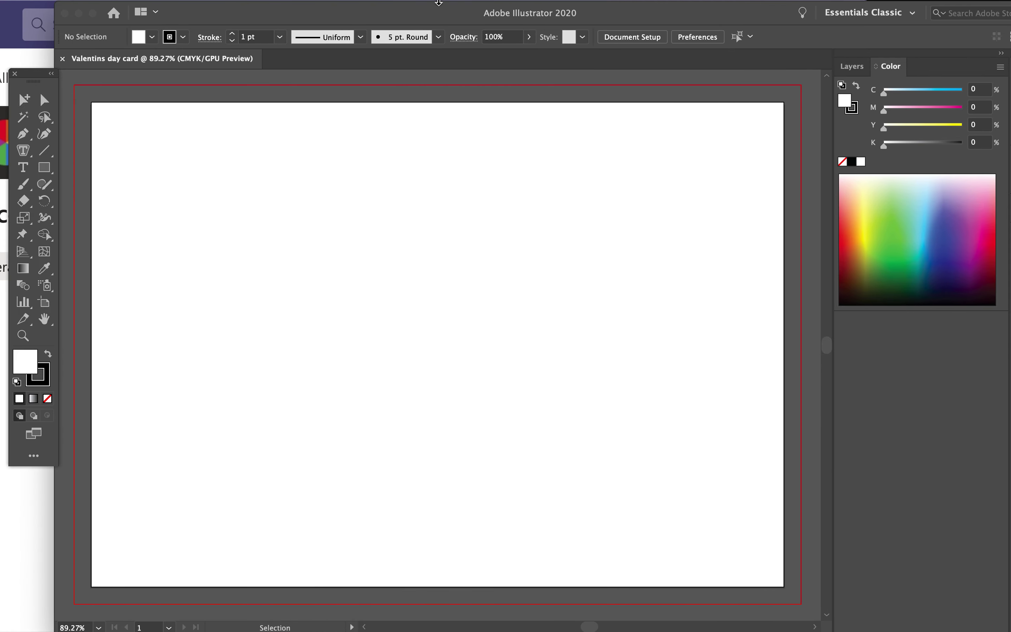
{"action": "mouse_move", "coordinate": [338, 4]}
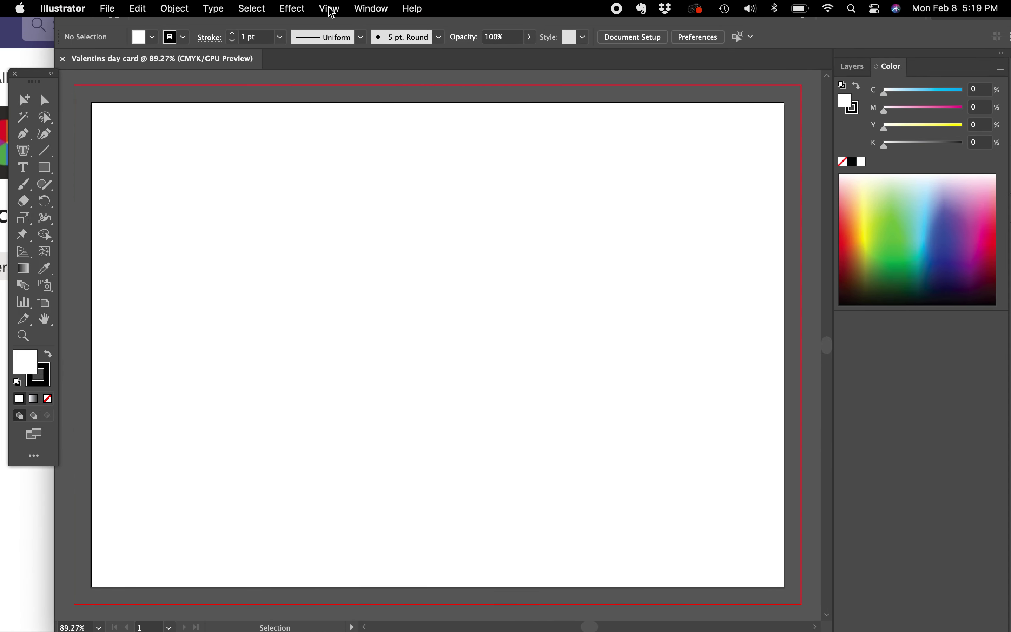
{"action": "left_click", "coordinate": [330, 9]}
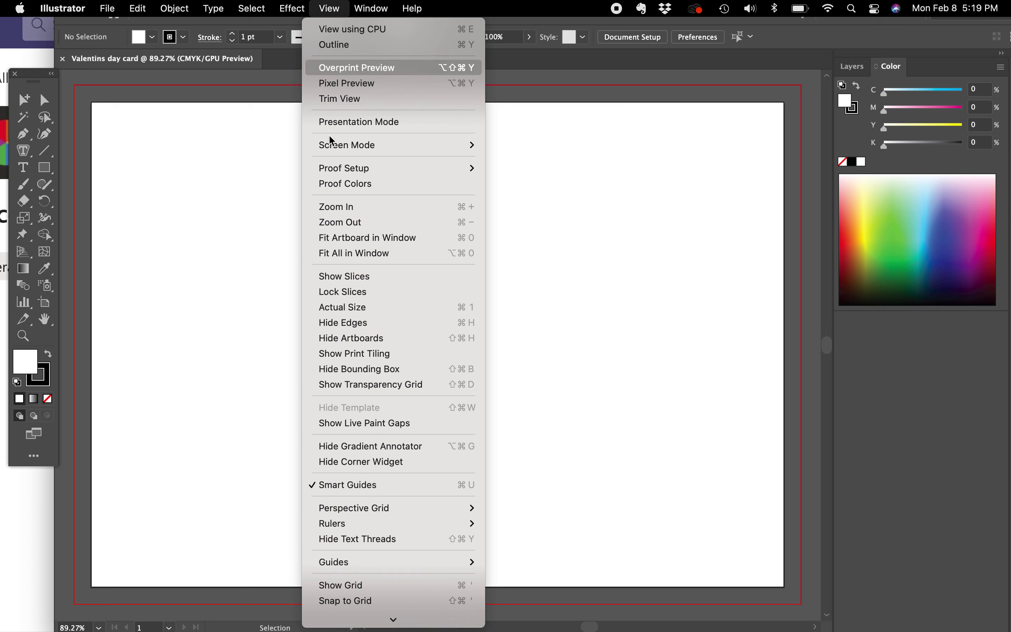
{"action": "mouse_move", "coordinate": [374, 526]}
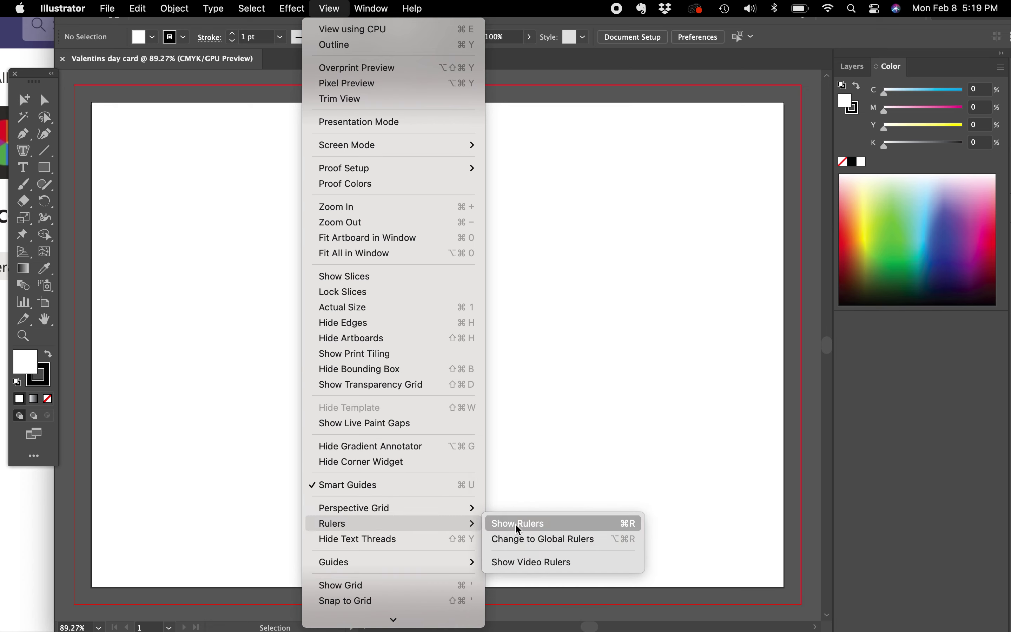
{"action": "left_click", "coordinate": [534, 523]}
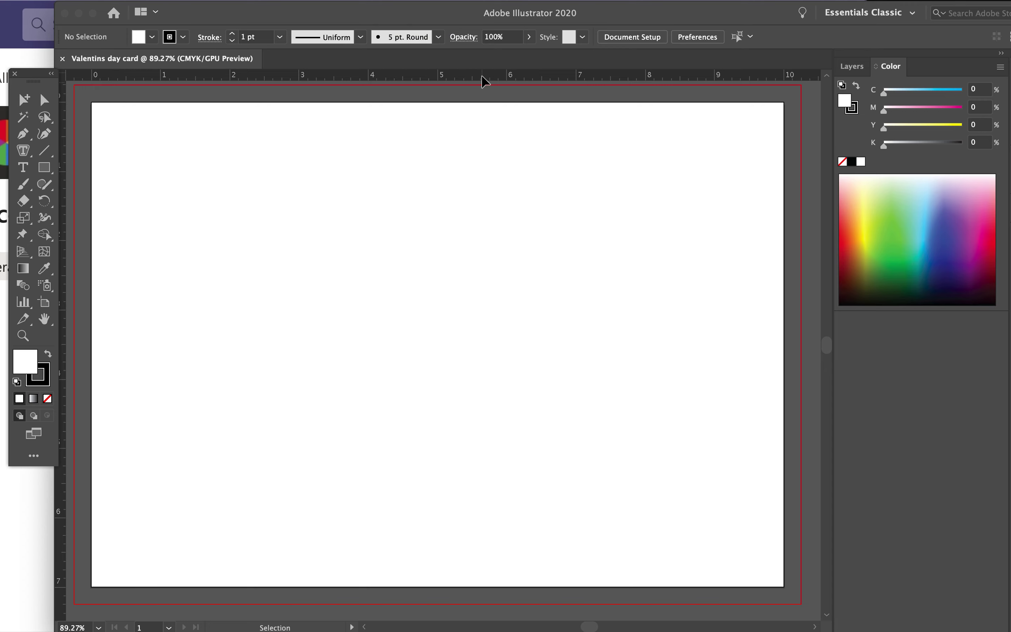
{"action": "left_click_drag", "start_coordinate": [260, 13], "coordinate": [276, 15]}
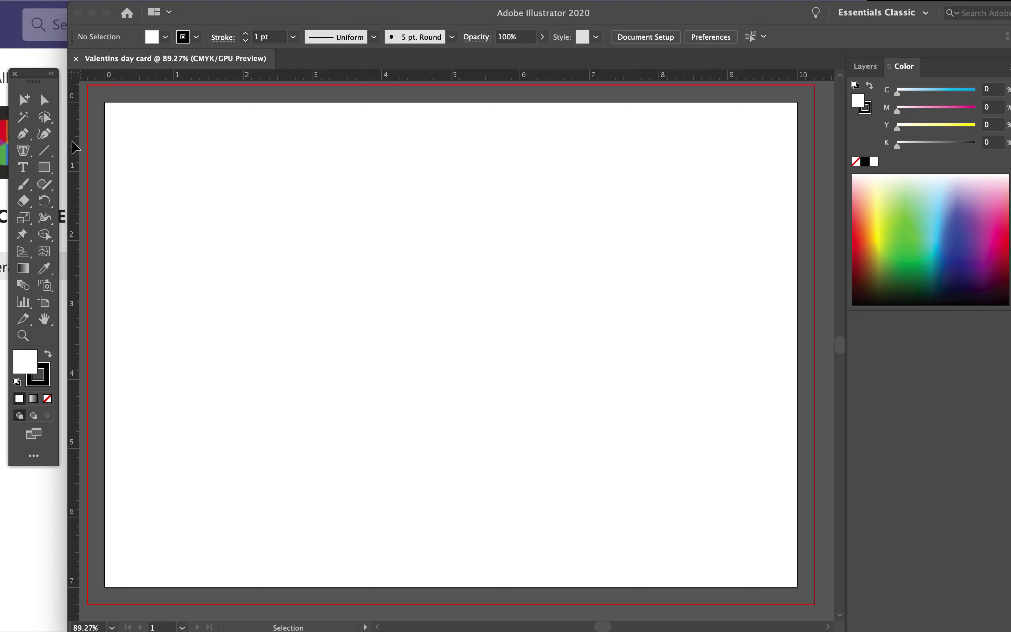
{"action": "left_click_drag", "start_coordinate": [72, 143], "coordinate": [452, 95]}
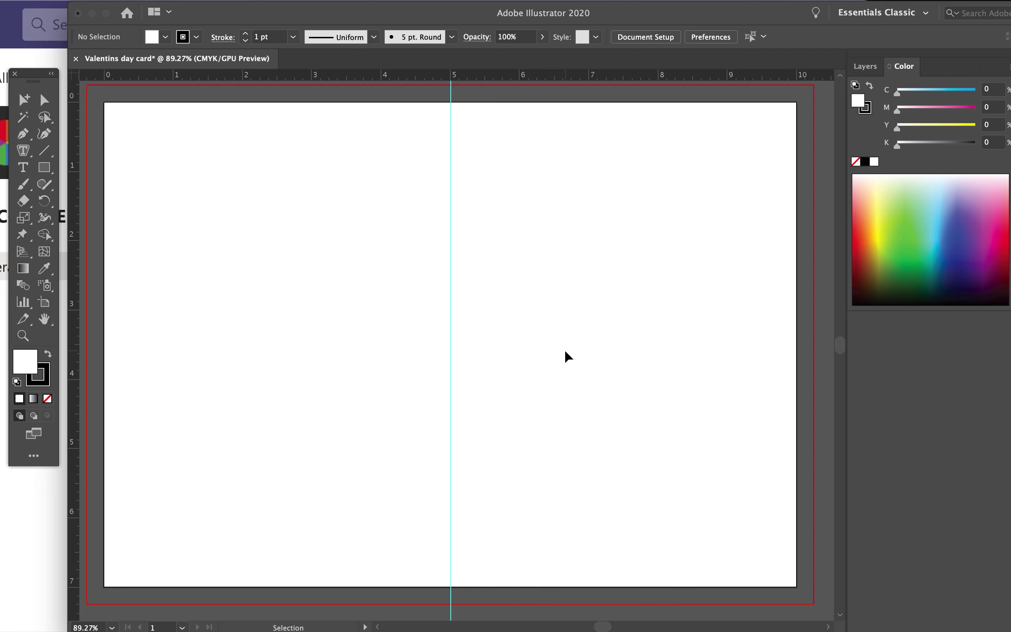
Draw a rectangle over the artboard's right half, from the centre guide into the bleed, and fill it orange-red (M 78.04, Y 100)
{"action": "left_click", "coordinate": [44, 169]}
{"action": "left_click_drag", "start_coordinate": [807, 95], "coordinate": [450, 594]}
{"action": "left_click", "coordinate": [868, 234]}
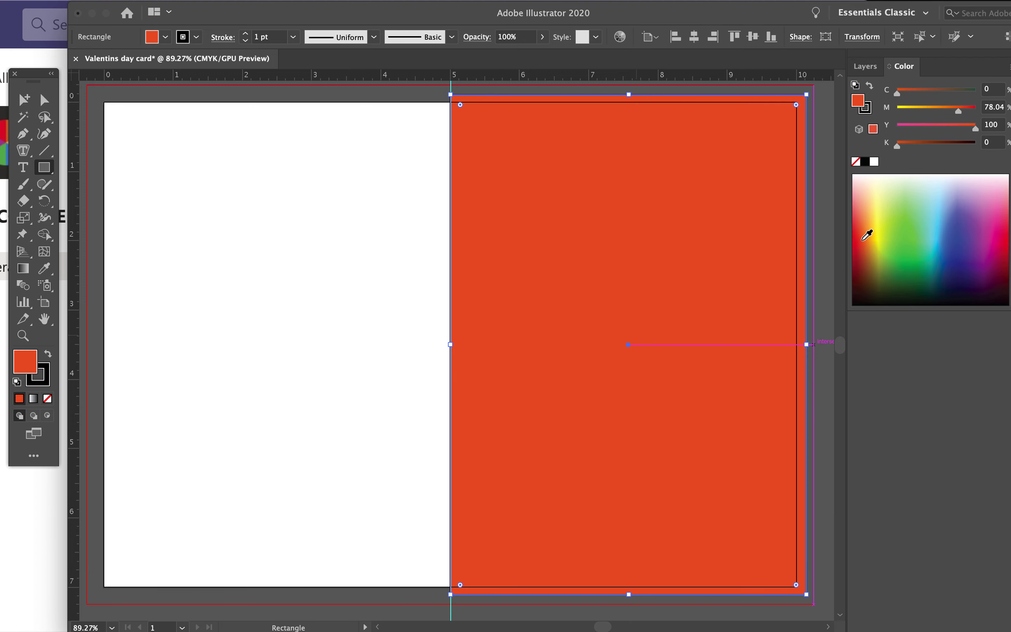
Add a text frame reading "BACK" in the middle of the artboard's left half and select its text
{"action": "left_click", "coordinate": [24, 167]}
{"action": "left_click_drag", "start_coordinate": [183, 320], "coordinate": [385, 384]}
{"action": "type", "text": "BACK"}
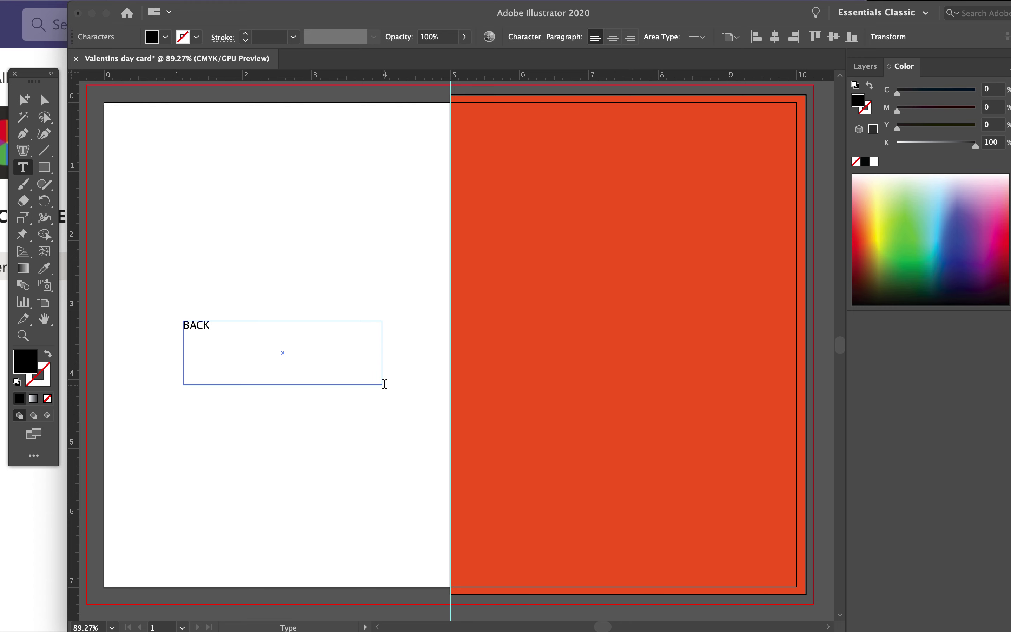
{"action": "key", "text": "super+a"}
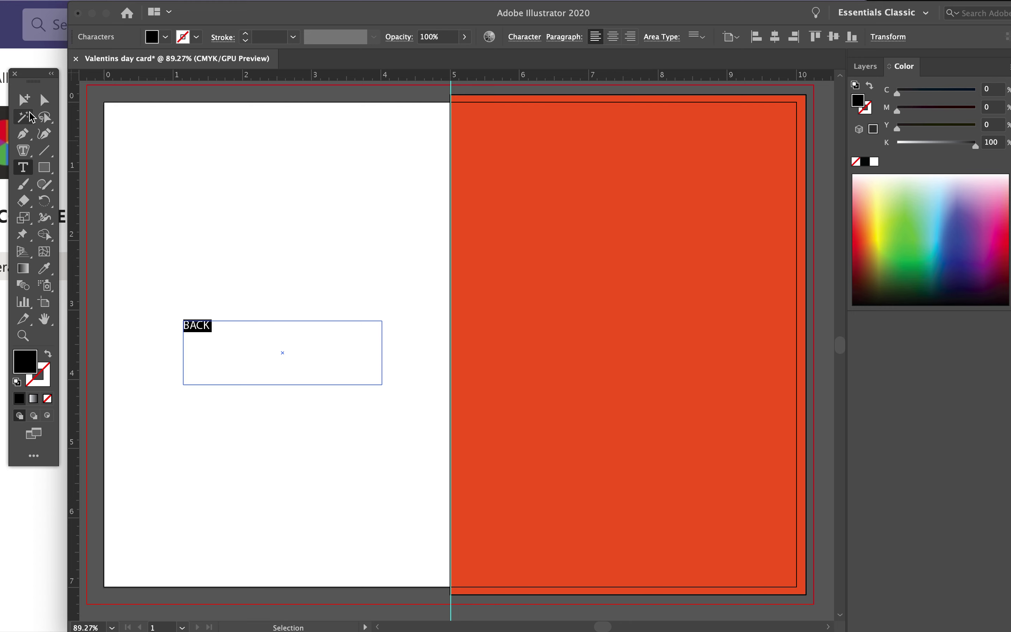
Switch to Google Chrome, search for "envelopes for 5x7 cards" and browse the image results
{"action": "left_click_drag", "start_coordinate": [324, 13], "coordinate": [289, 36]}
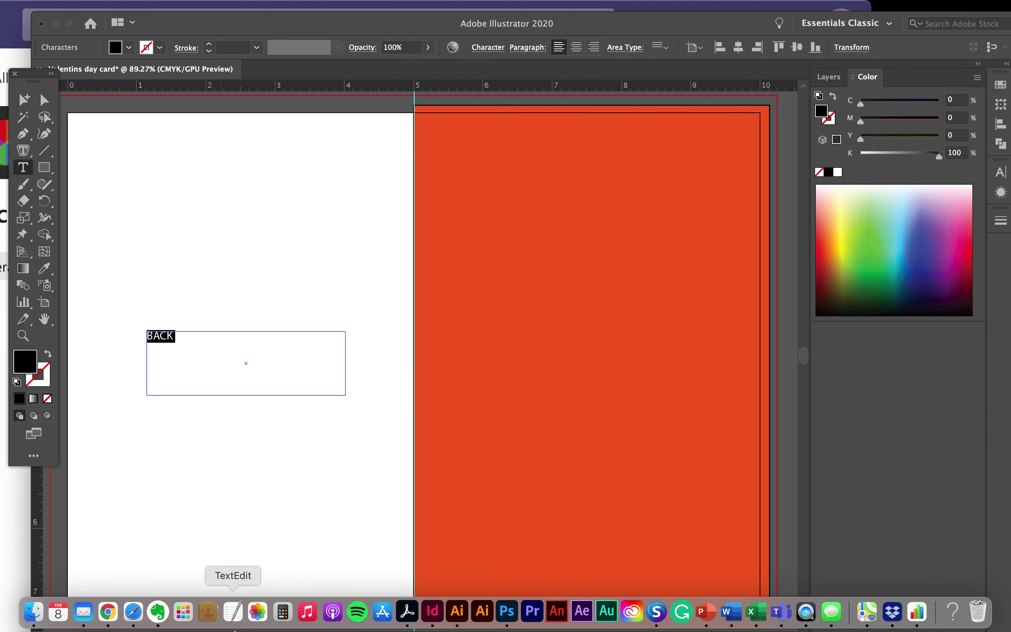
{"action": "left_click", "coordinate": [108, 612]}
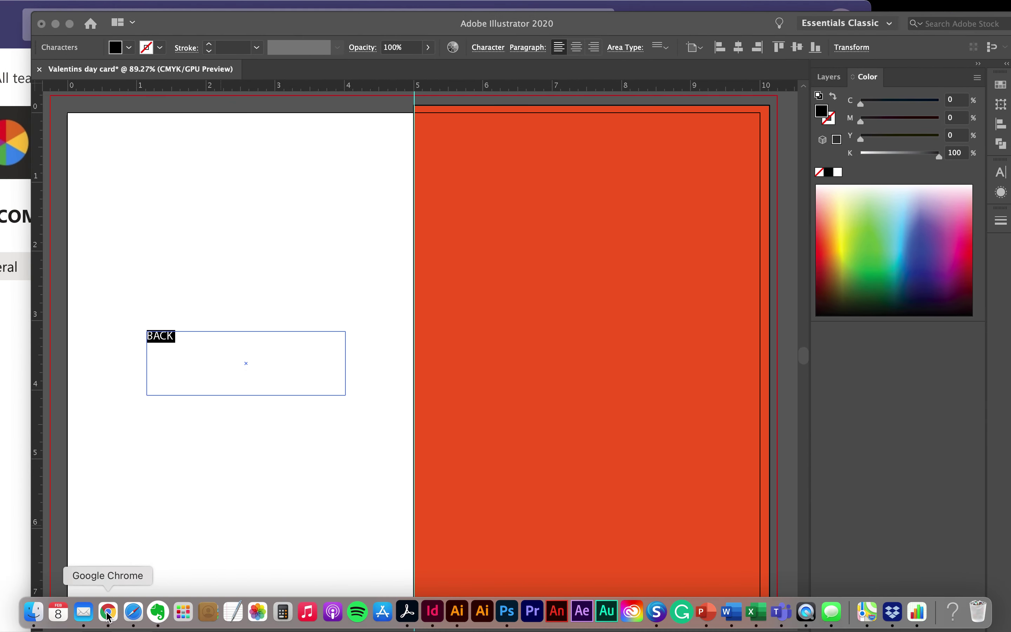
{"action": "left_click", "coordinate": [394, 45]}
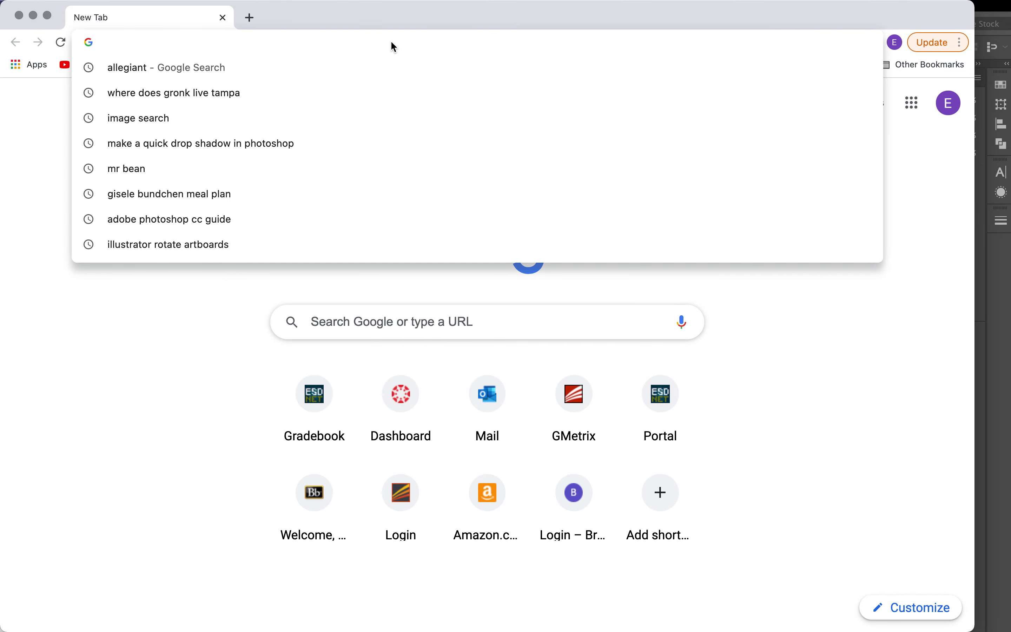
{"action": "type", "text": "envelopes"}
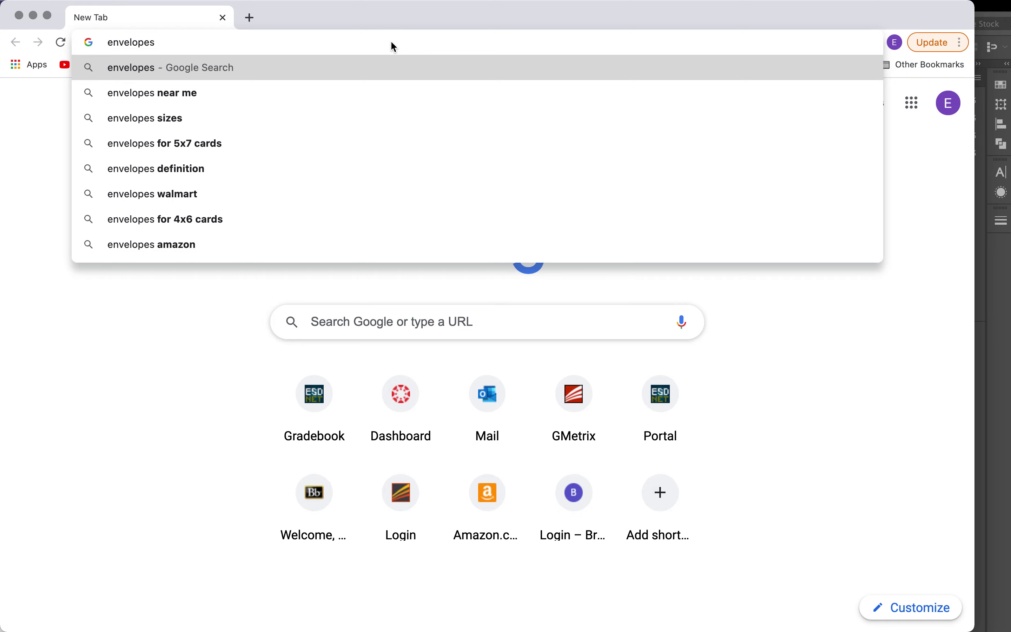
{"action": "left_click", "coordinate": [199, 144]}
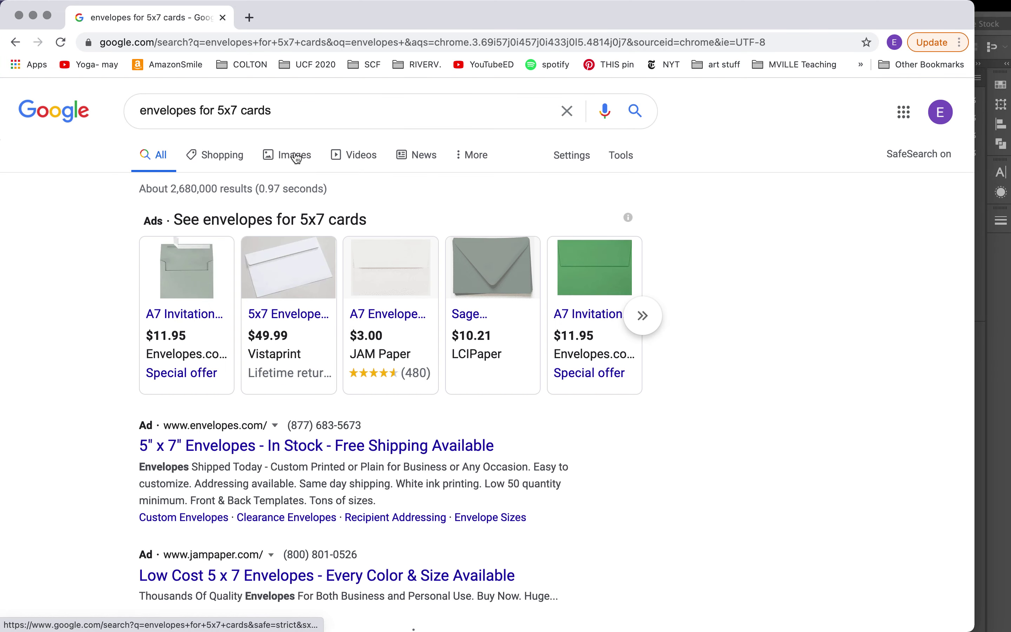
{"action": "left_click", "coordinate": [294, 157]}
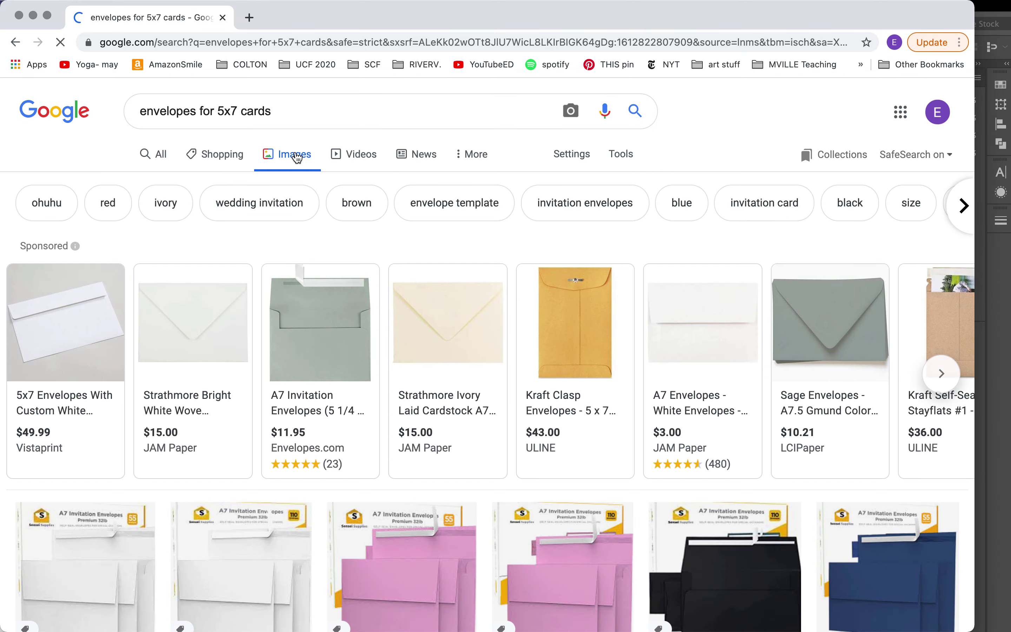
{"action": "scroll", "coordinate": [306, 470], "scroll_direction": "down", "scroll_amount": 10}
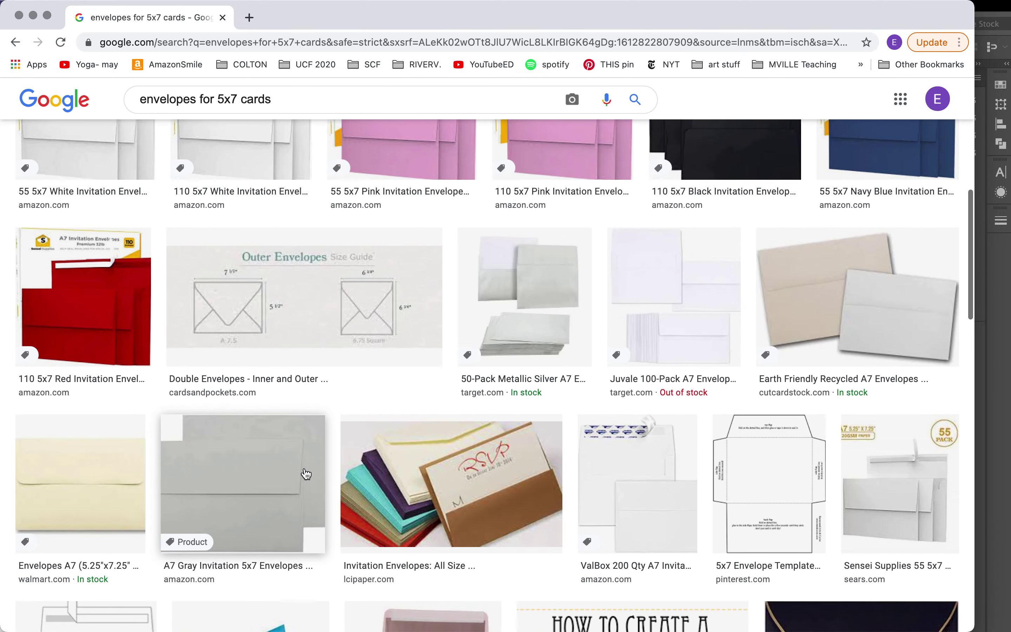
{"action": "scroll", "coordinate": [307, 473], "scroll_direction": "down", "scroll_amount": 10}
{"action": "scroll", "coordinate": [306, 473], "scroll_direction": "down", "scroll_amount": 13}
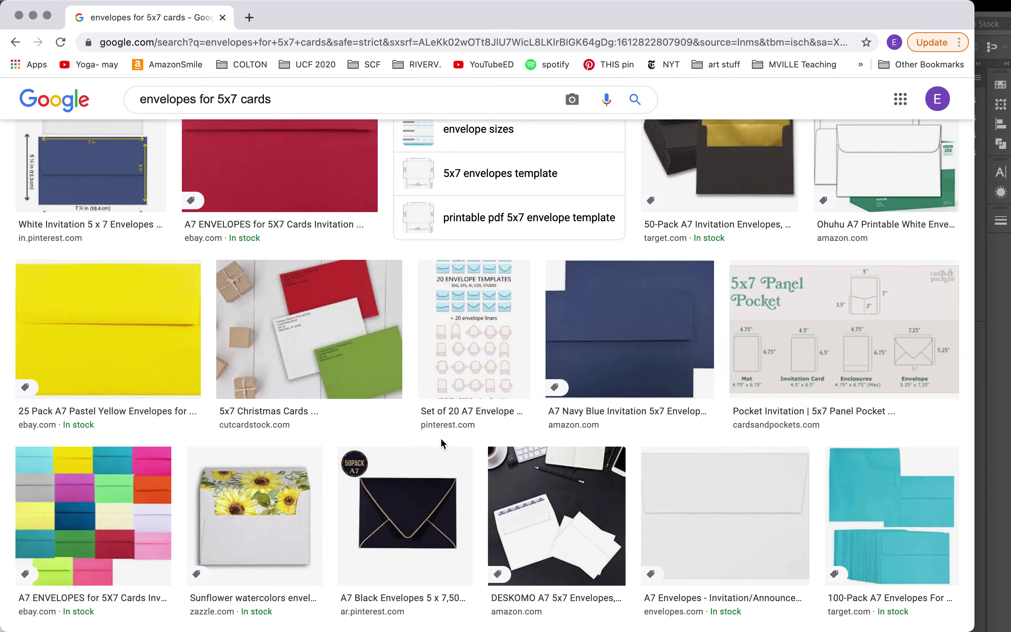
{"action": "scroll", "coordinate": [442, 439], "scroll_direction": "down", "scroll_amount": 15}
{"action": "scroll", "coordinate": [442, 442], "scroll_direction": "up", "scroll_amount": 20}
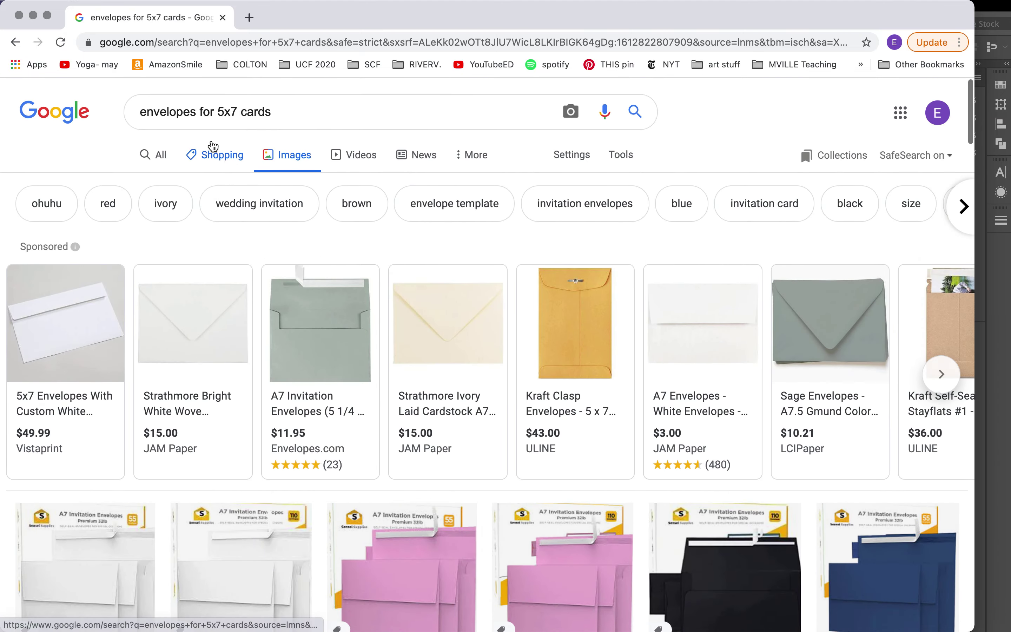
Change the image search to "envelopes sizes chart" and look through the size charts
{"action": "left_click_drag", "start_coordinate": [284, 110], "coordinate": [200, 109]}
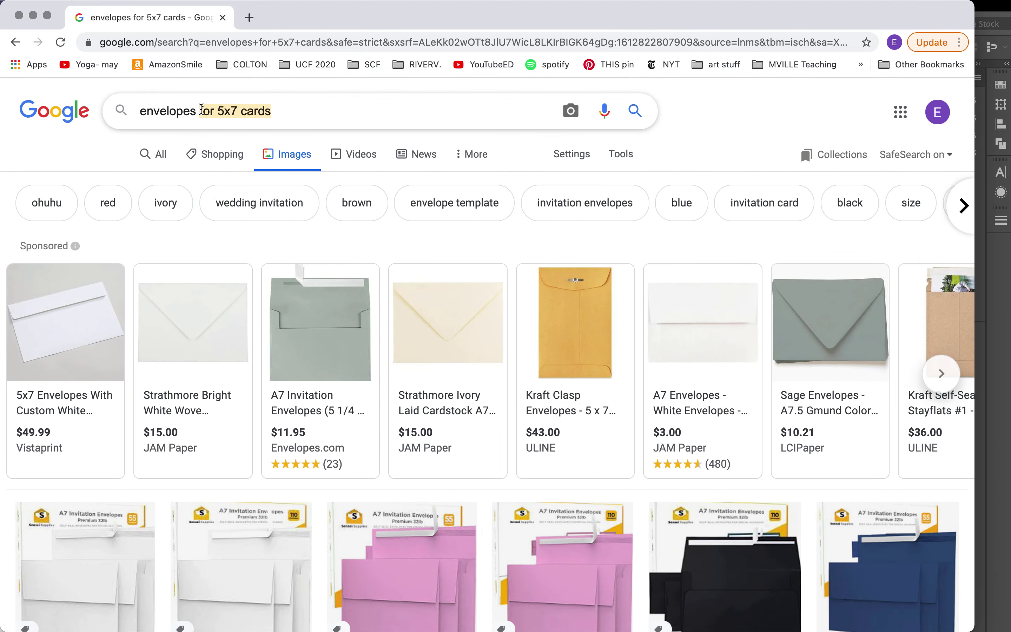
{"action": "type", "text": "sizes"}
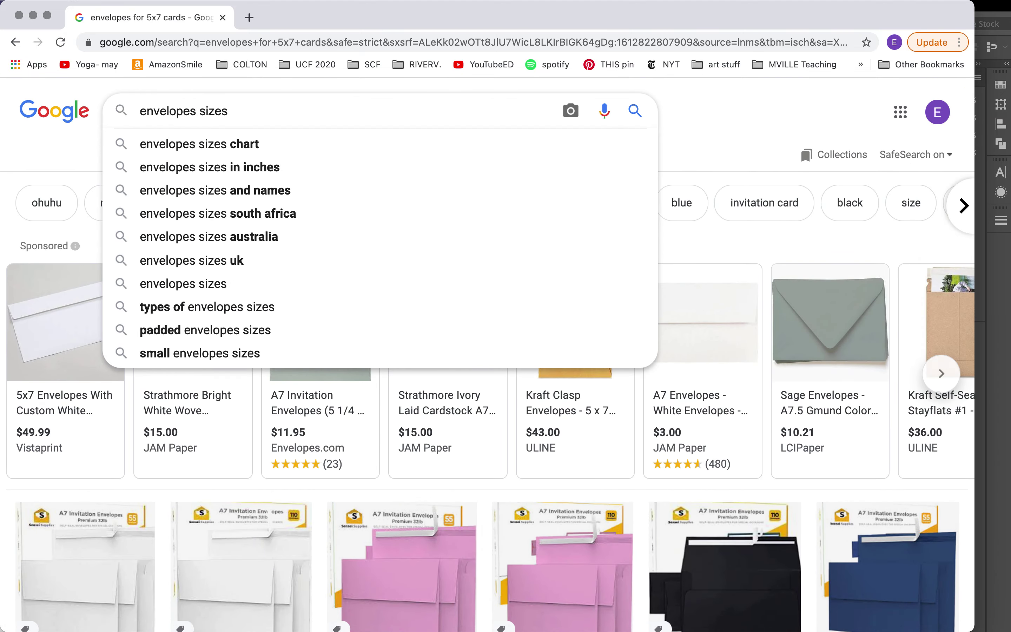
{"action": "left_click", "coordinate": [249, 144]}
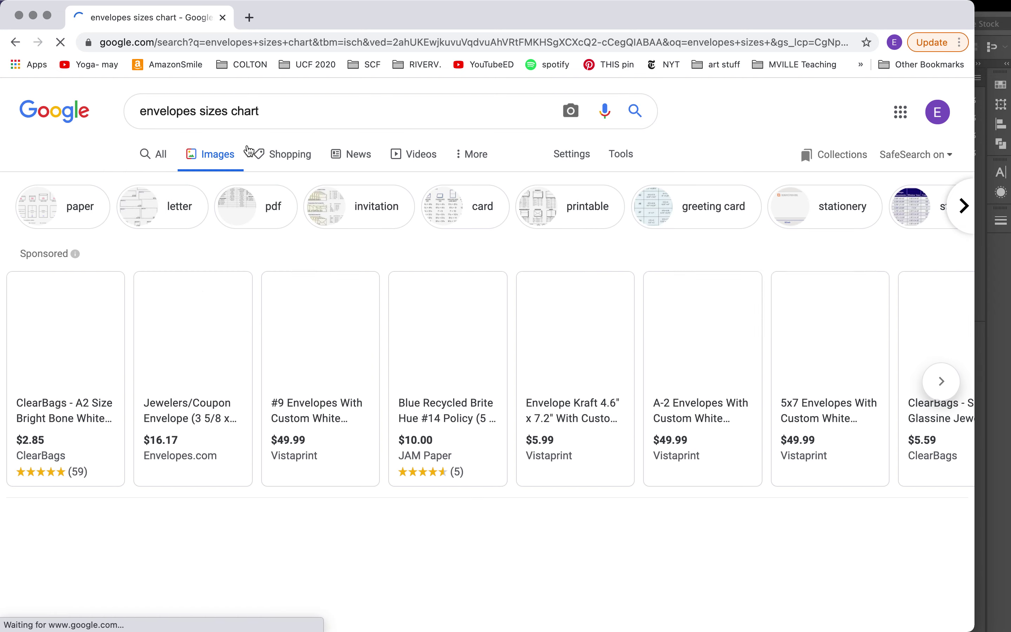
{"action": "scroll", "coordinate": [83, 426], "scroll_direction": "down", "scroll_amount": 4}
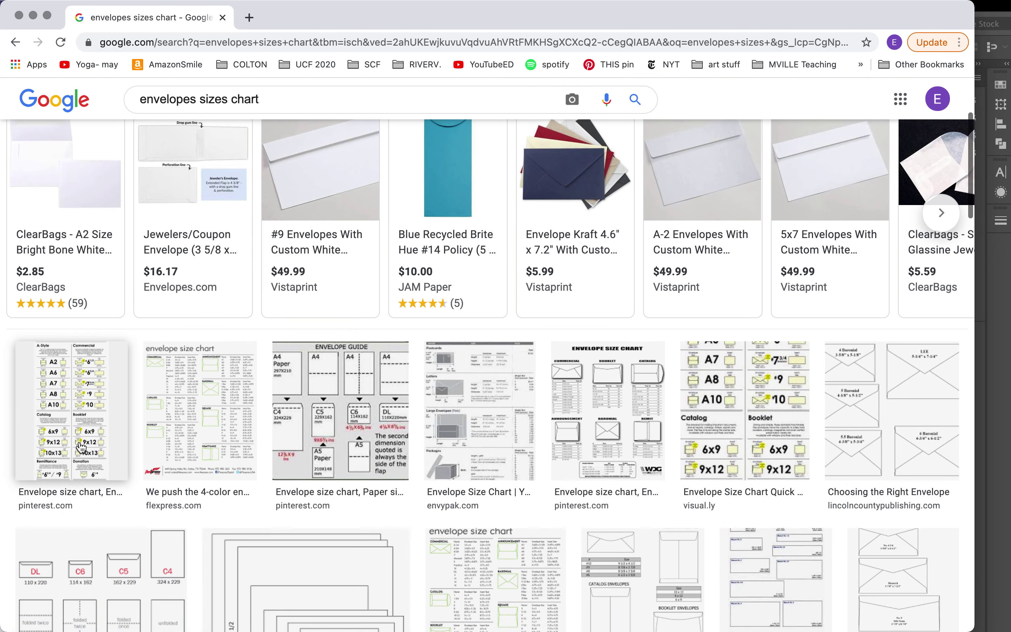
Open the Envelope Size Quick Guide chart's Pinterest page and examine the A-Style envelope and insert sizes
{"action": "left_click", "coordinate": [83, 427]}
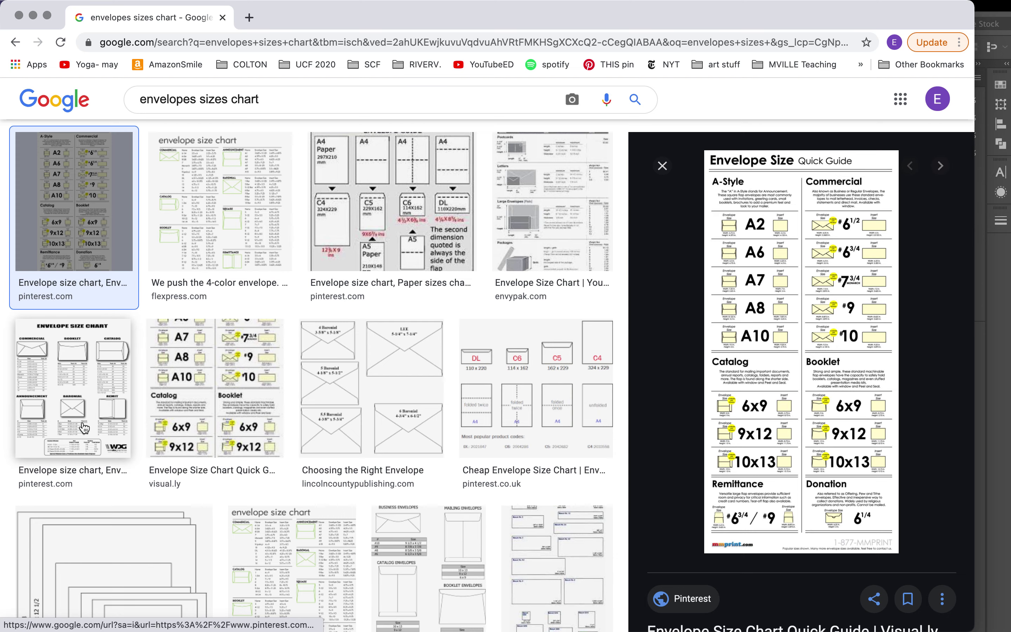
{"action": "left_click", "coordinate": [829, 296]}
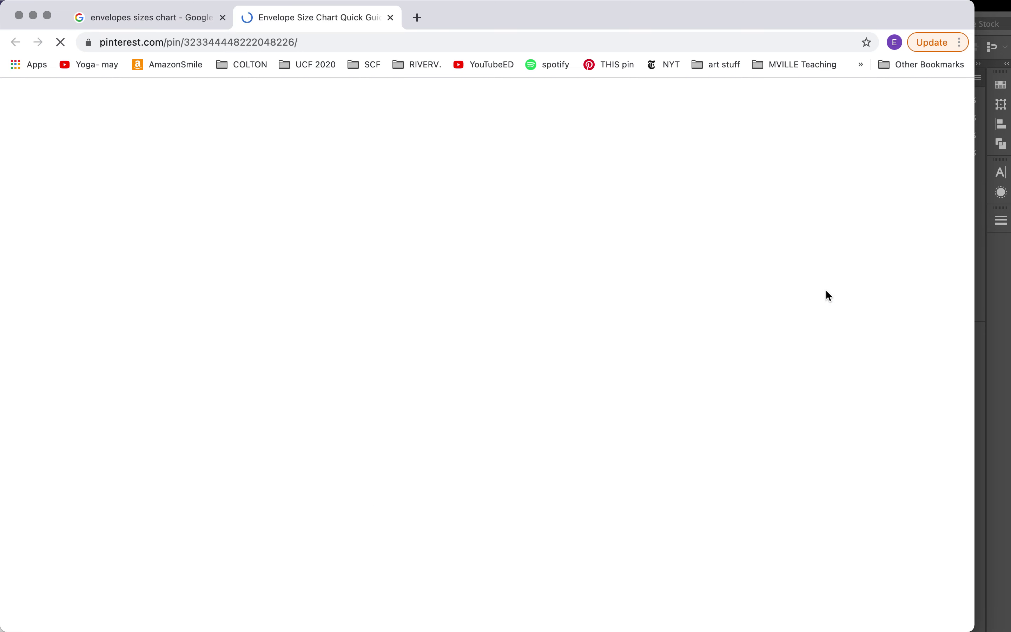
{"action": "scroll", "coordinate": [349, 483], "scroll_direction": "down", "scroll_amount": 5}
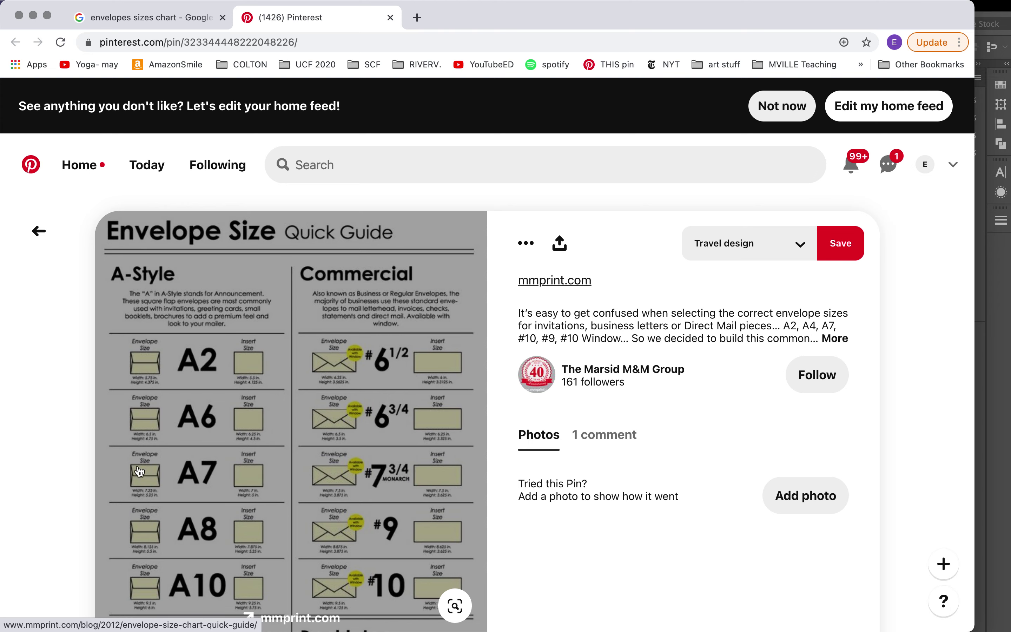
{"action": "scroll", "coordinate": [147, 472], "scroll_direction": "down", "scroll_amount": 3}
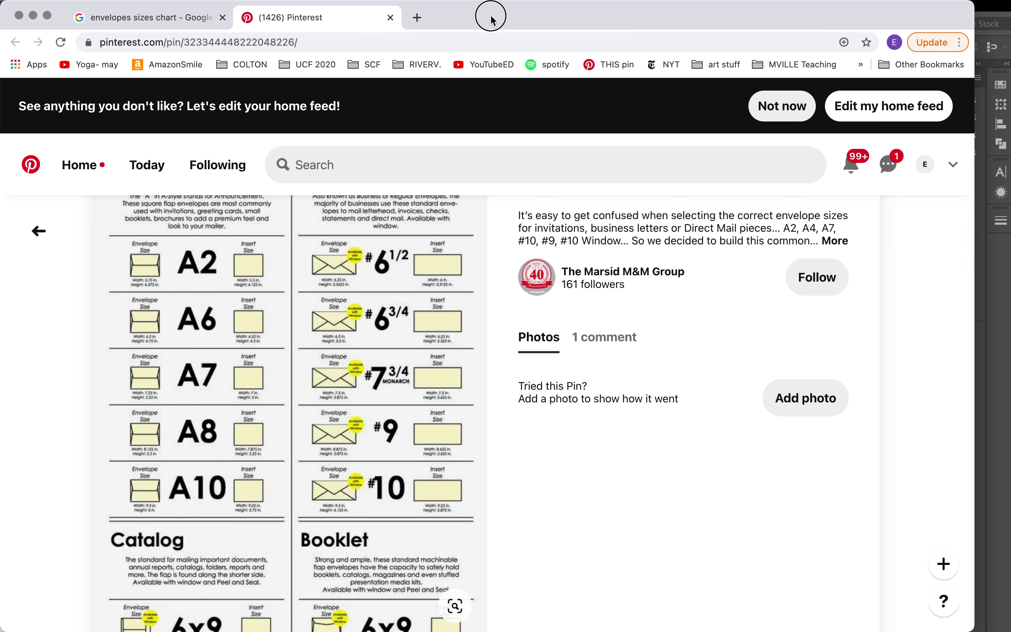
{"action": "left_click_drag", "start_coordinate": [490, 18], "coordinate": [468, 82]}
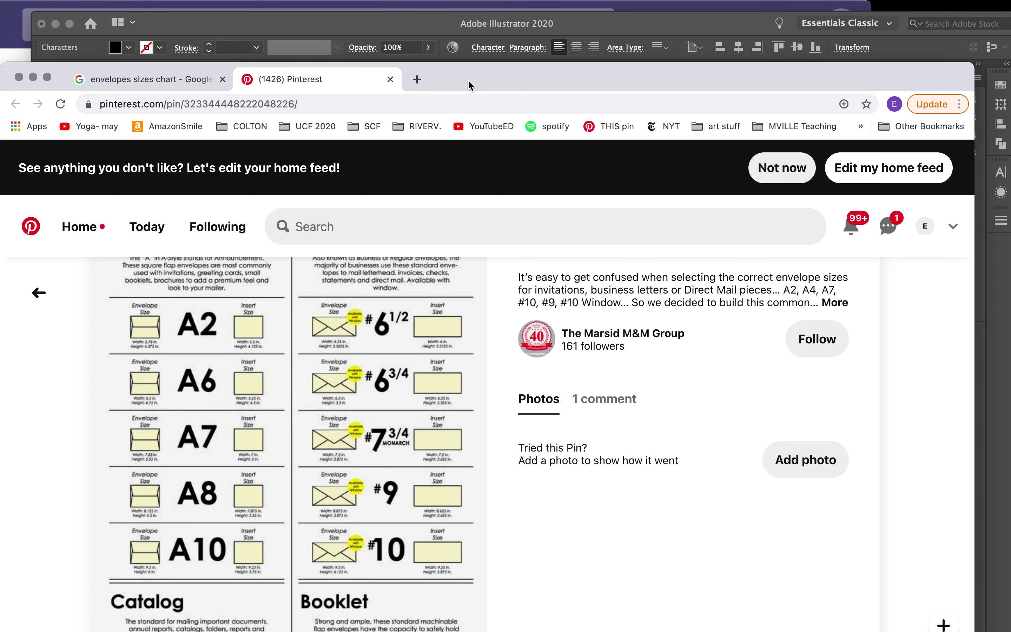
{"action": "left_click_drag", "start_coordinate": [467, 79], "coordinate": [470, 57]}
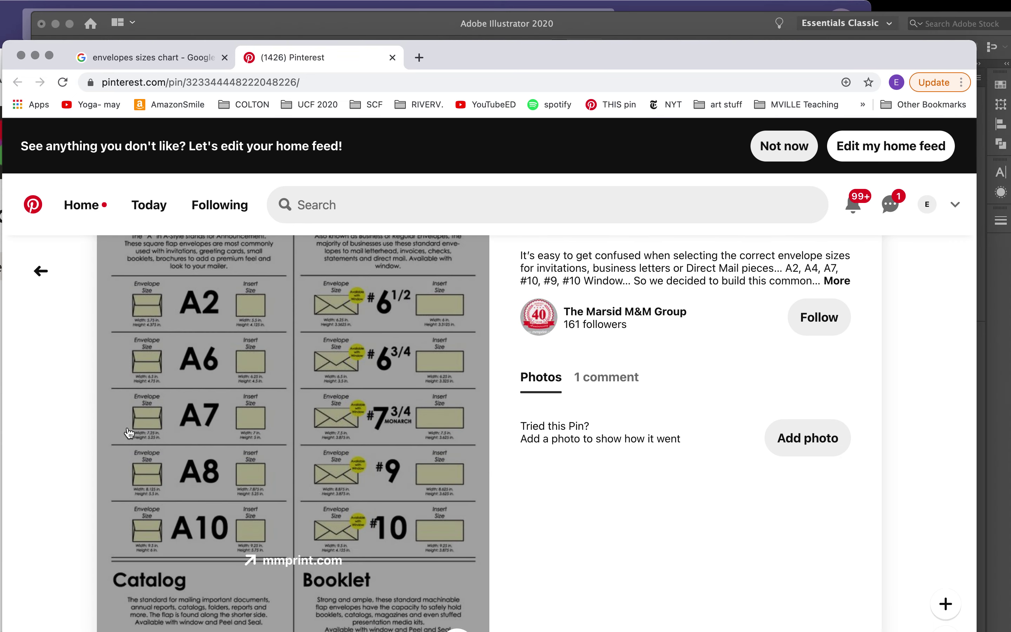
Switch back to Illustrator and add a line of text reading "Happy Valentine’s day" near the top of the white panel beside the fold
{"action": "left_click", "coordinate": [677, 28]}
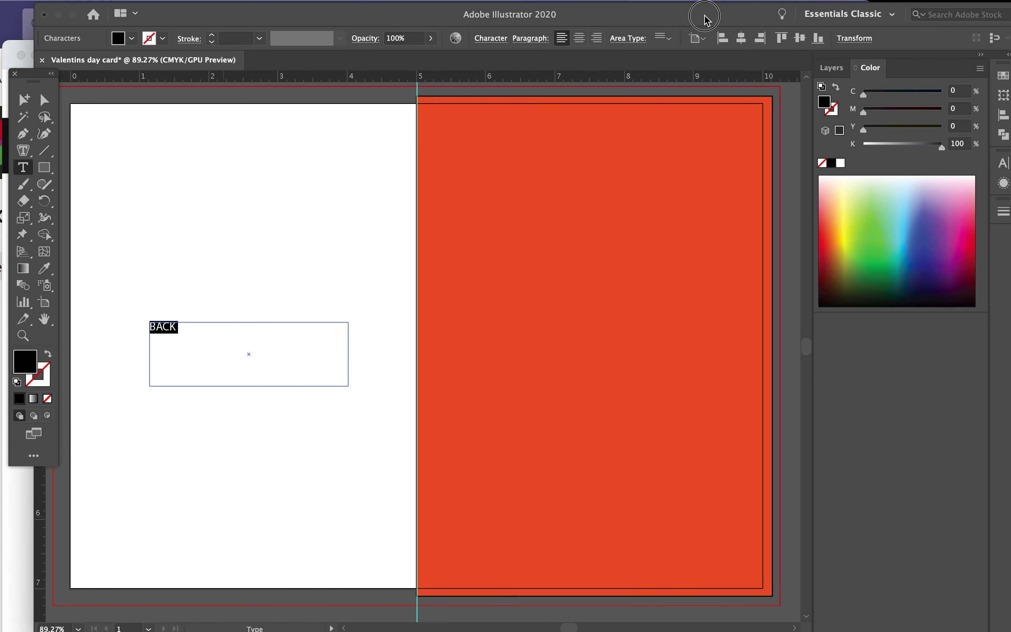
{"action": "left_click", "coordinate": [29, 171]}
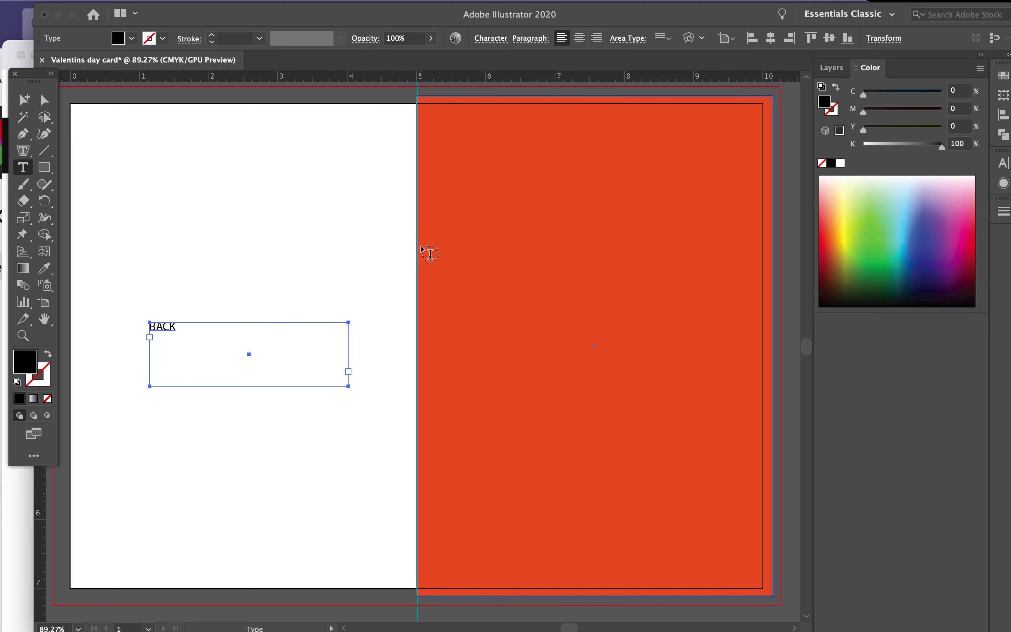
{"action": "left_click", "coordinate": [355, 186]}
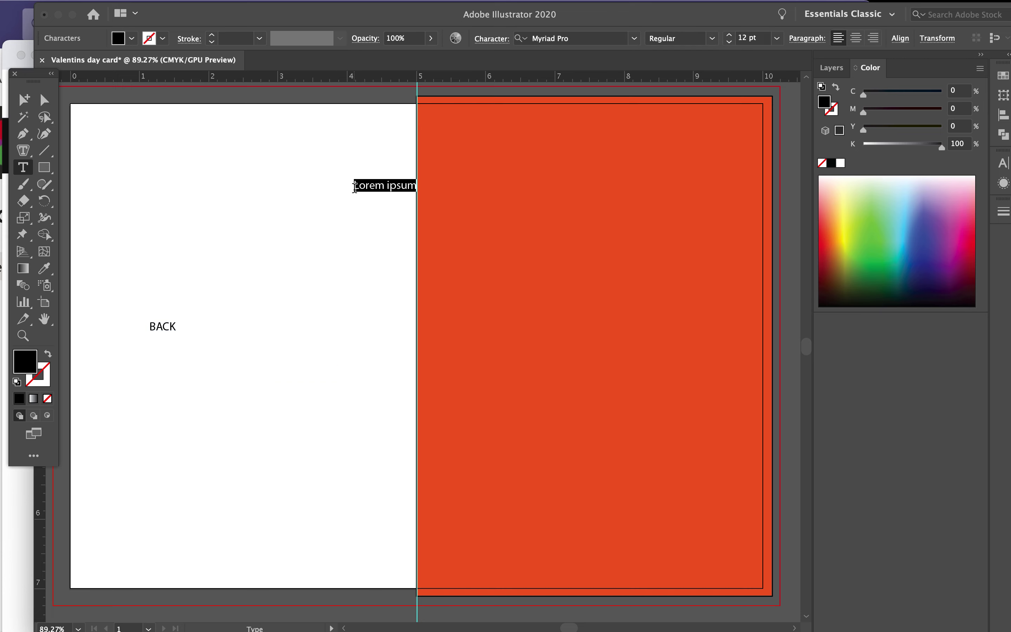
{"action": "type", "text": "Happy Valentine’s day"}
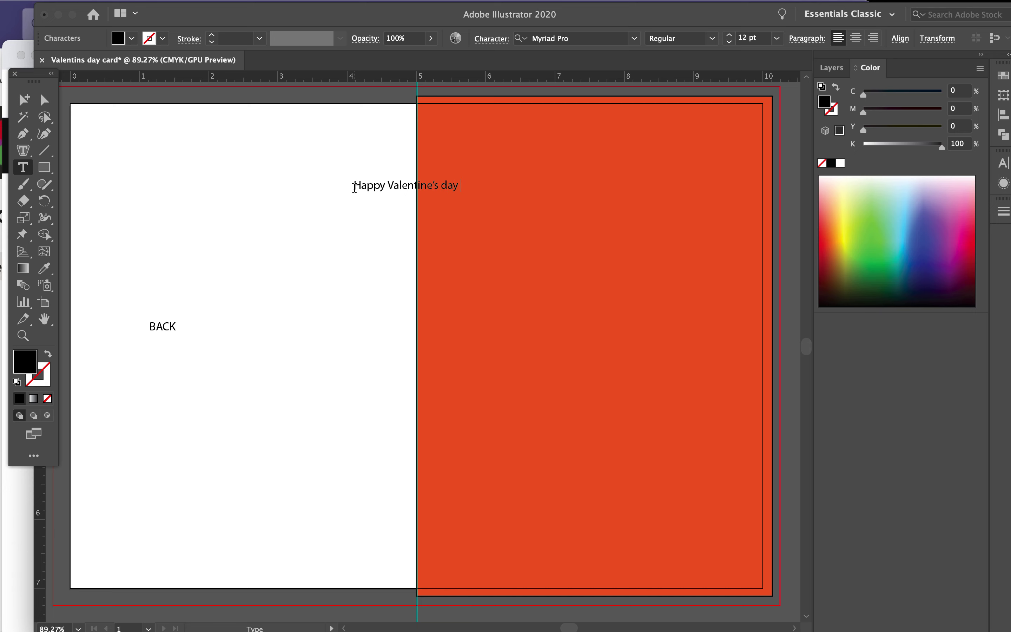
{"action": "key", "text": "Escape"}
Break the greeting into three lines, one word per line, and capitalize the D in "Day"
{"action": "left_click", "coordinate": [388, 185]}
{"action": "key", "text": "Return"}
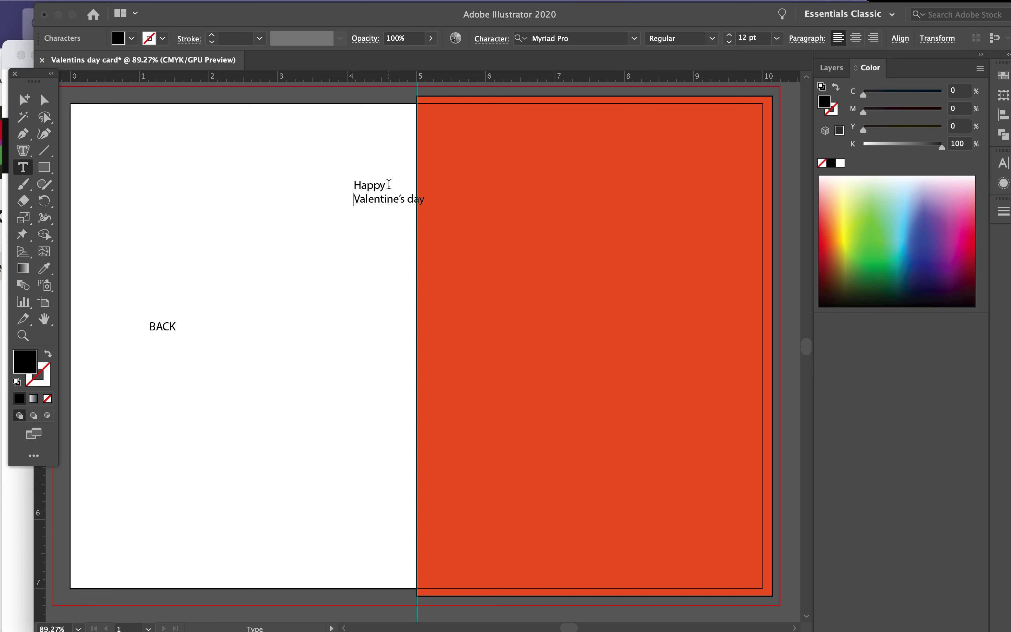
{"action": "left_click", "coordinate": [409, 199]}
{"action": "key", "text": "Return"}
{"action": "left_click", "coordinate": [355, 213]}
{"action": "key", "text": "Delete"}
{"action": "type", "text": "D"}
Set the font of the whole greeting to Acier BAT Text Noir
{"action": "key", "text": "super+a"}
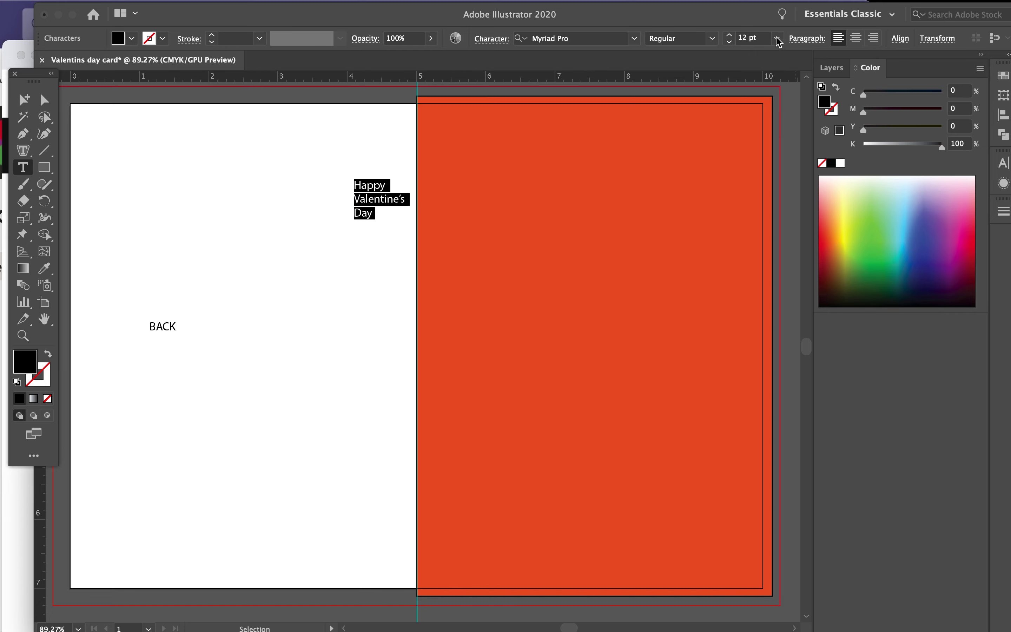
{"action": "left_click_drag", "start_coordinate": [735, 18], "coordinate": [694, 18]}
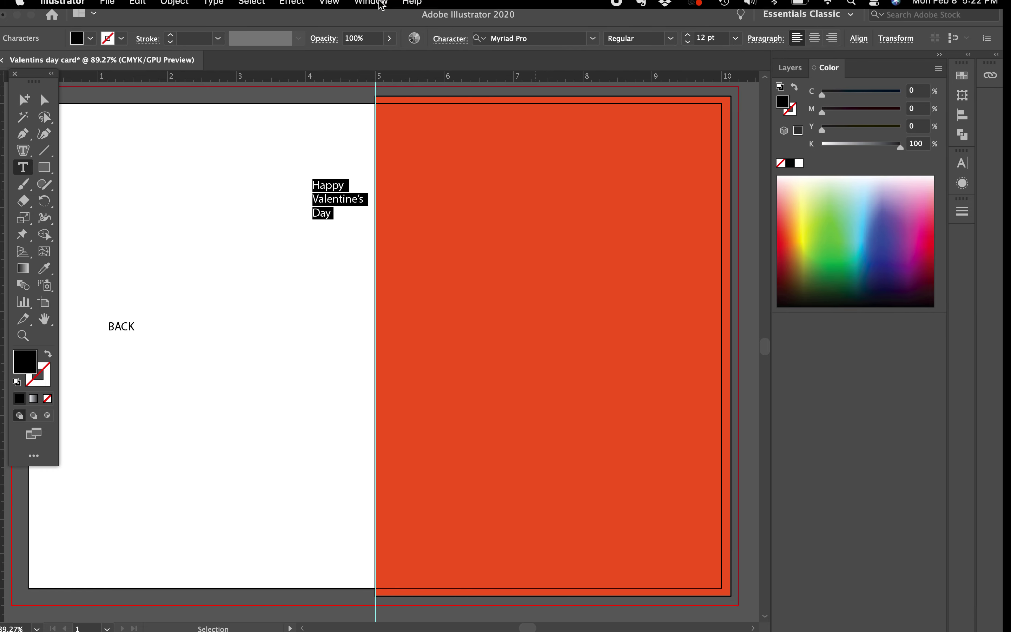
{"action": "left_click", "coordinate": [371, 8]}
{"action": "scroll", "coordinate": [423, 521], "scroll_direction": "down", "scroll_amount": 5}
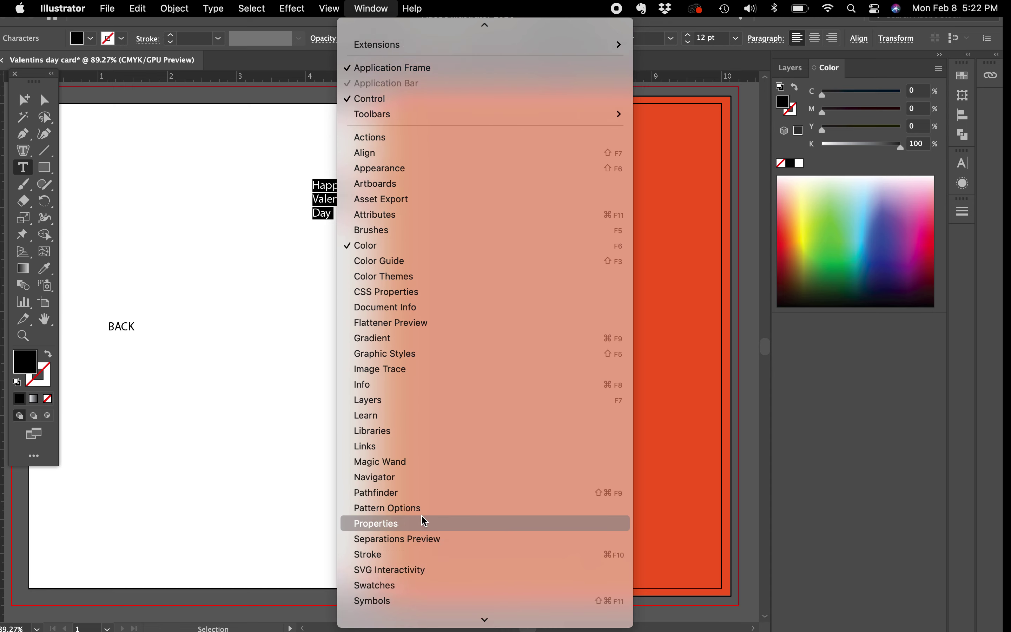
{"action": "mouse_move", "coordinate": [418, 556]}
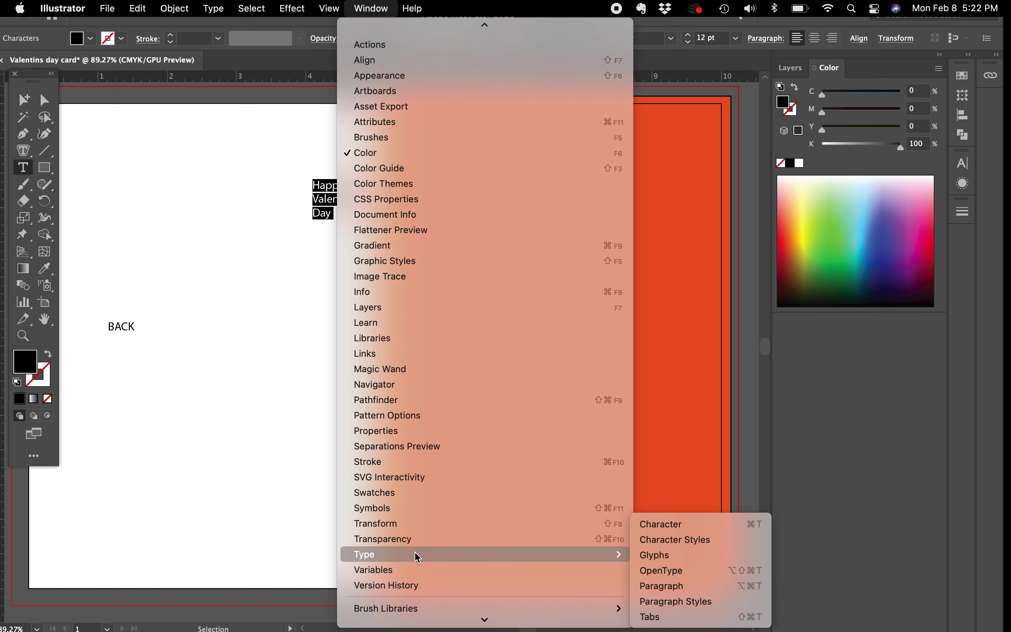
{"action": "left_click", "coordinate": [711, 525]}
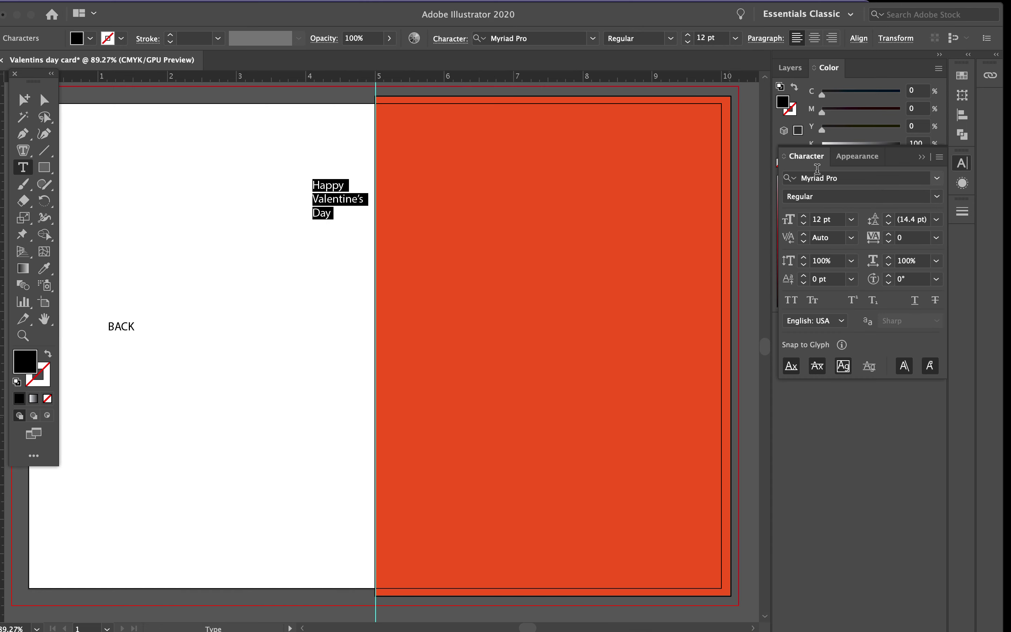
{"action": "left_click", "coordinate": [939, 180]}
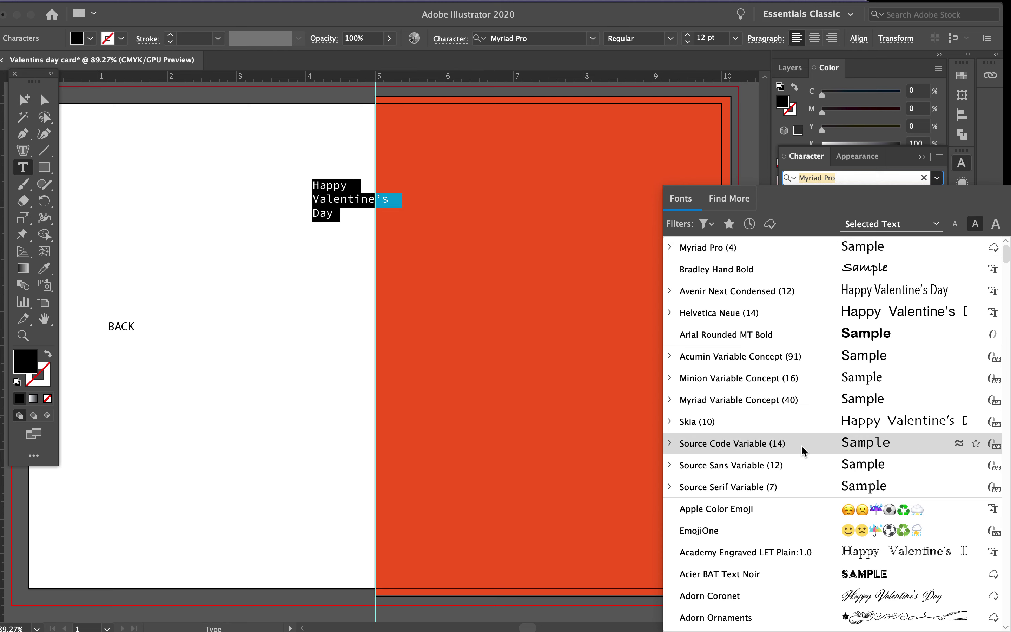
{"action": "scroll", "coordinate": [803, 449], "scroll_direction": "down", "scroll_amount": 4}
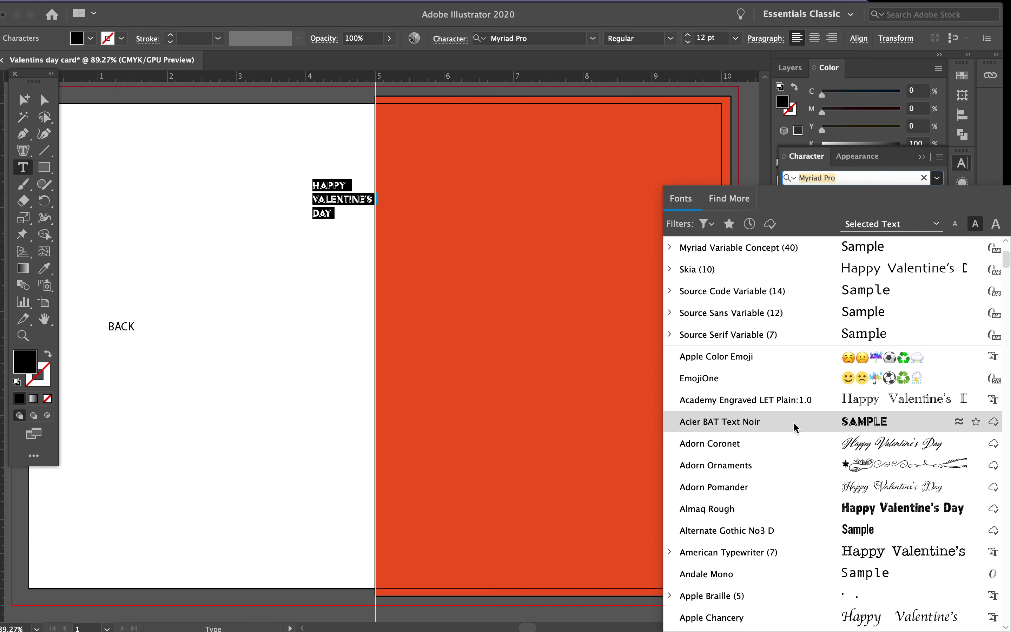
{"action": "left_click", "coordinate": [795, 427]}
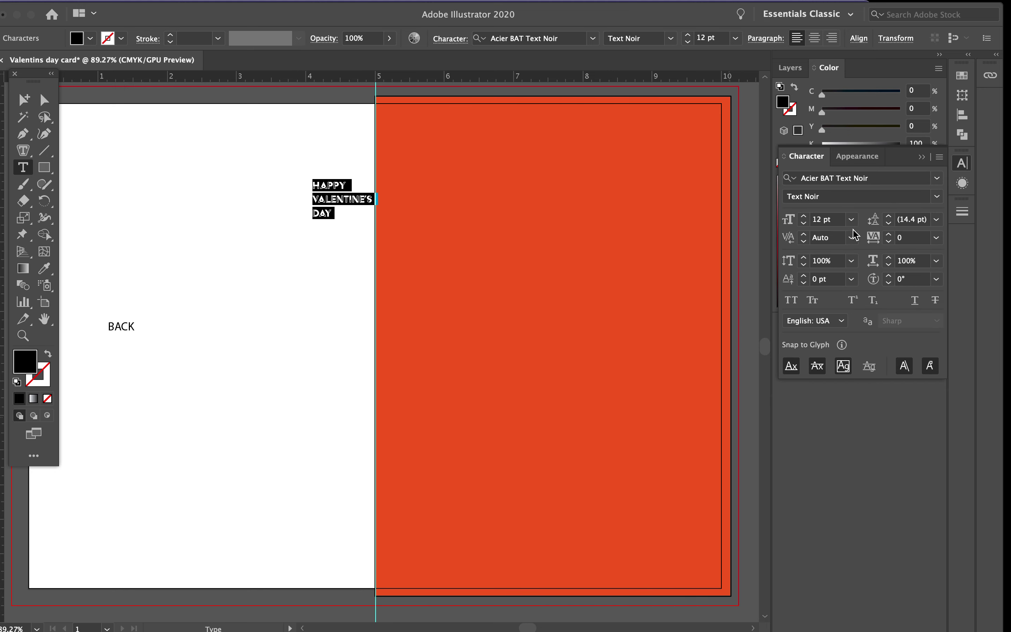
Enlarge the greeting text to 64 pt
{"action": "left_click", "coordinate": [851, 219]}
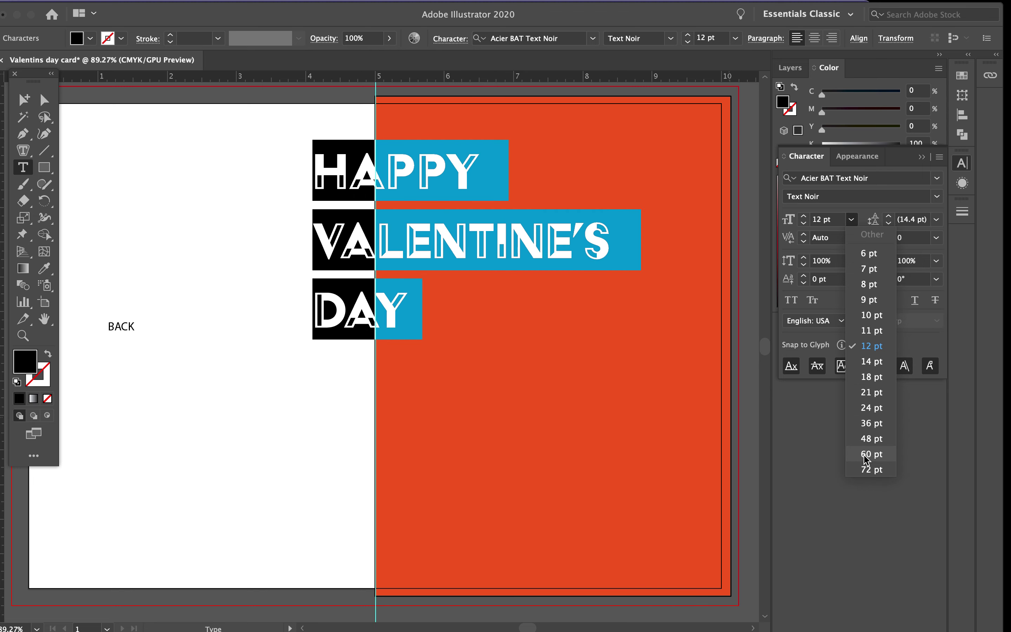
{"action": "left_click", "coordinate": [869, 439]}
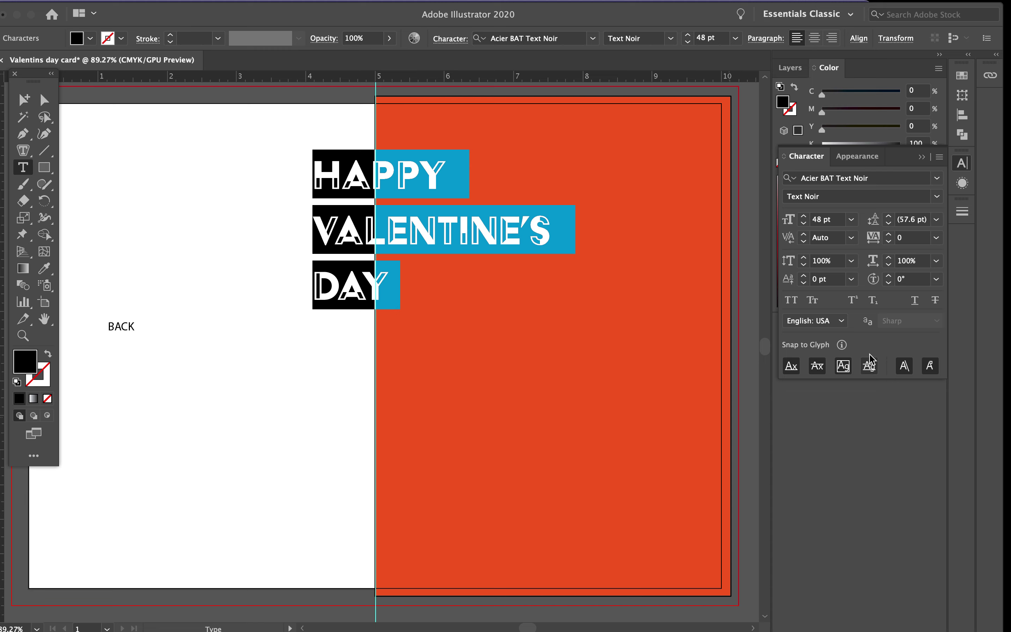
{"action": "left_click", "coordinate": [833, 218]}
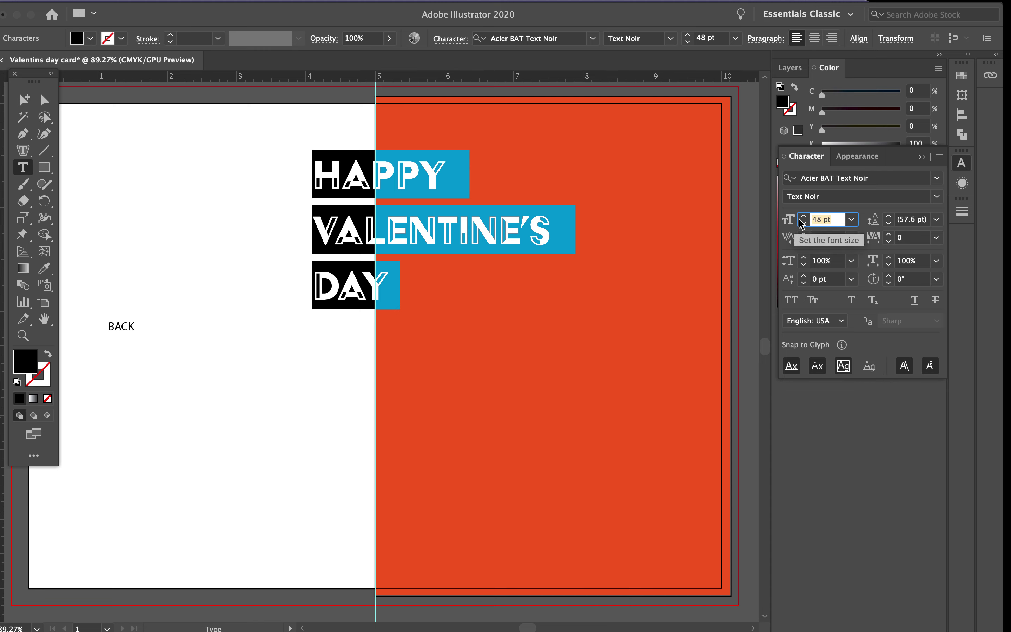
{"action": "left_click", "coordinate": [851, 219]}
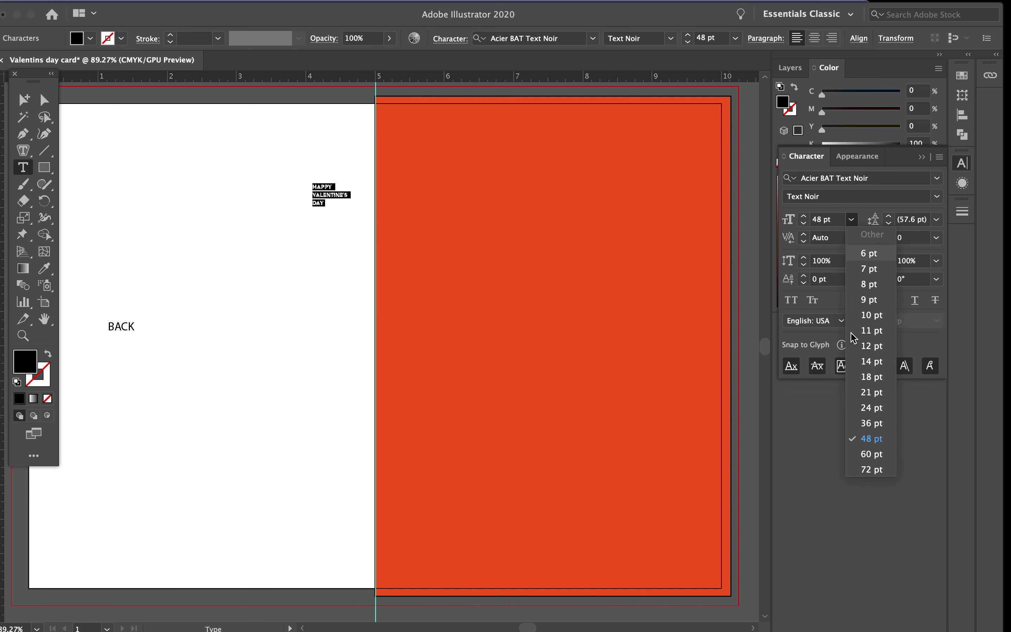
{"action": "left_click", "coordinate": [859, 469]}
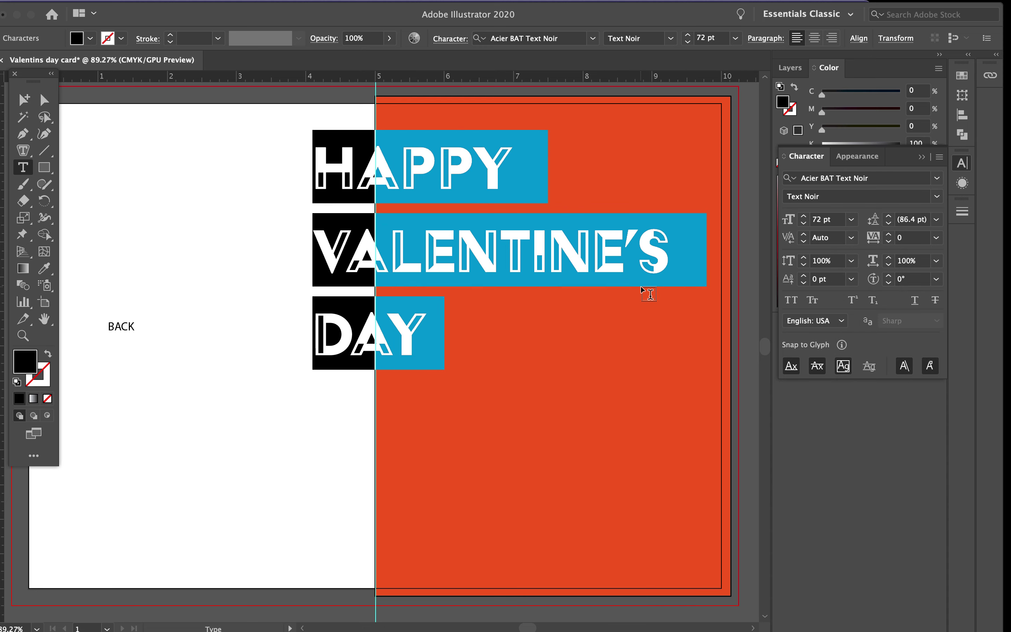
{"action": "left_click", "coordinate": [804, 224]}
{"action": "left_click", "coordinate": [804, 224]}
{"action": "left_click", "coordinate": [805, 224]}
{"action": "left_click", "coordinate": [804, 224]}
{"action": "left_click", "coordinate": [804, 223]}
{"action": "left_click", "coordinate": [804, 224]}
{"action": "left_click", "coordinate": [804, 224]}
{"action": "left_click", "coordinate": [804, 224]}
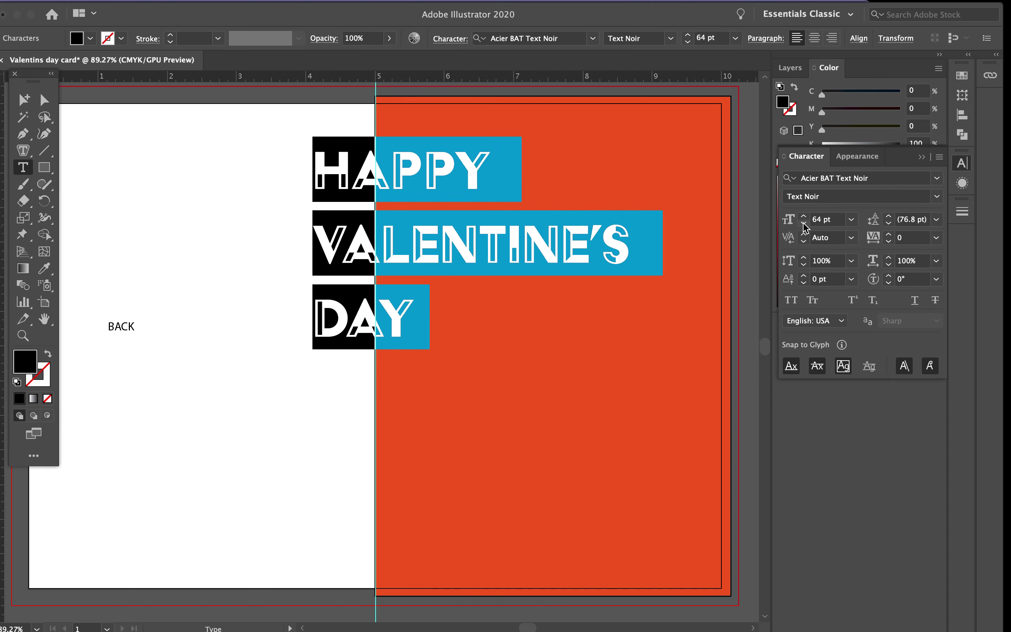
Tighten the greeting's leading to 48 pt and center-align its lines
{"action": "left_click", "coordinate": [937, 219]}
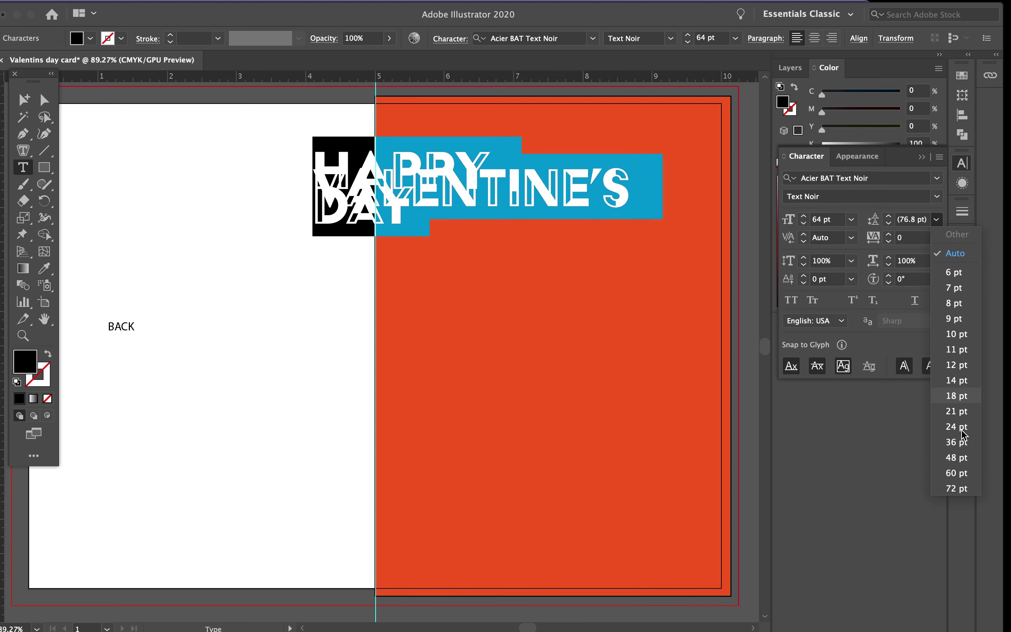
{"action": "left_click", "coordinate": [980, 460]}
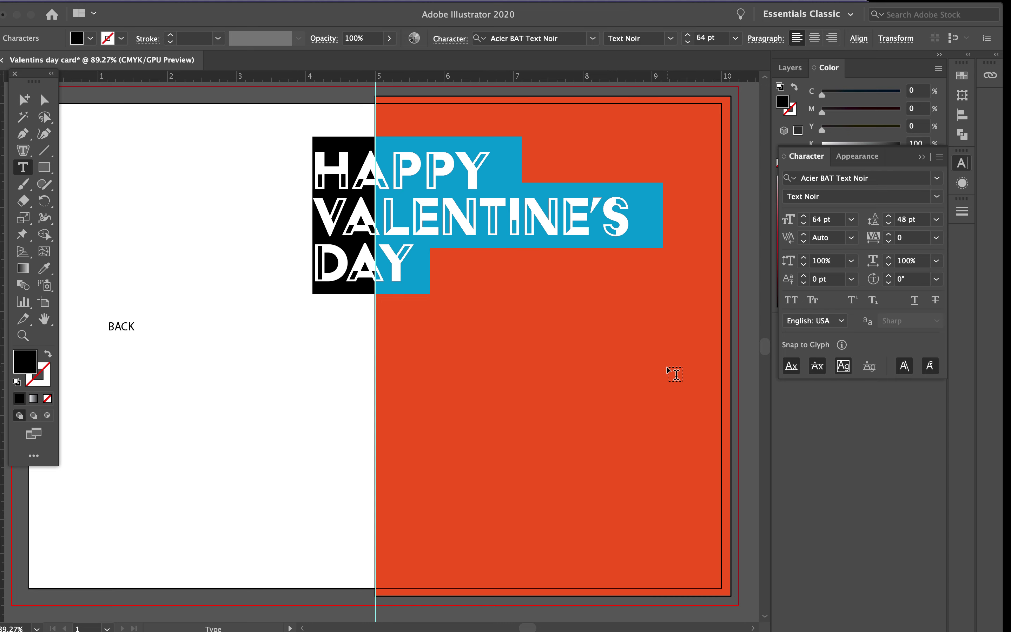
{"action": "left_click", "coordinate": [770, 39]}
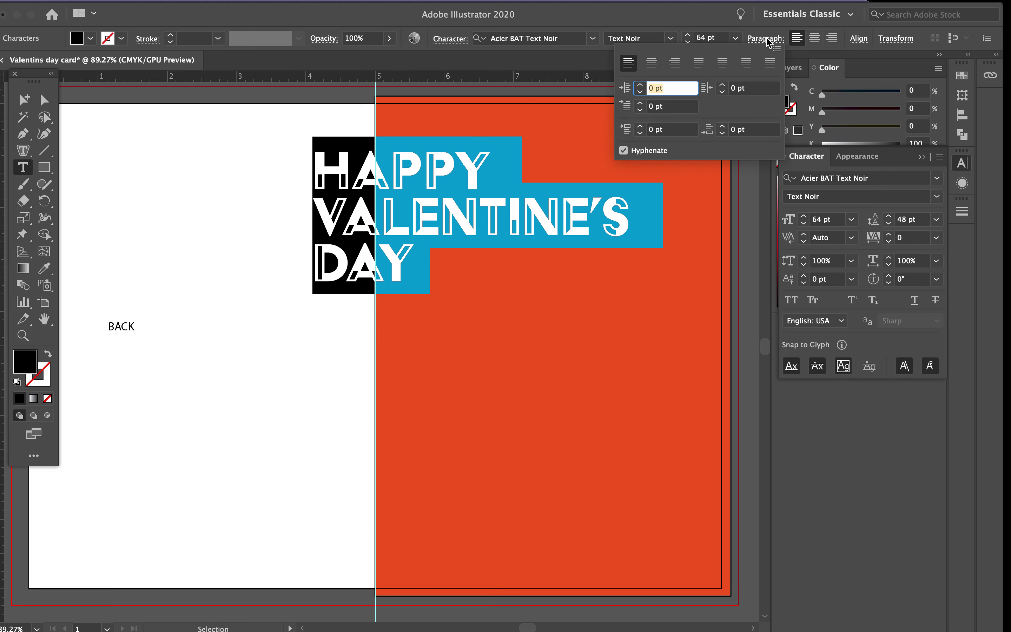
{"action": "left_click", "coordinate": [652, 63]}
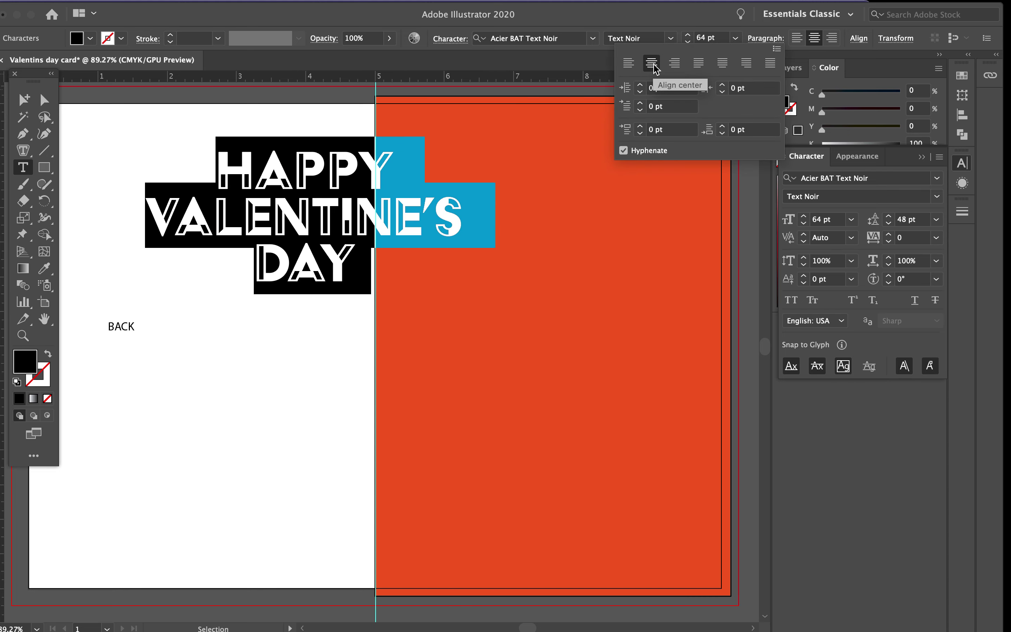
Move the greeting onto the orange front panel of the card
{"action": "left_click", "coordinate": [50, 120]}
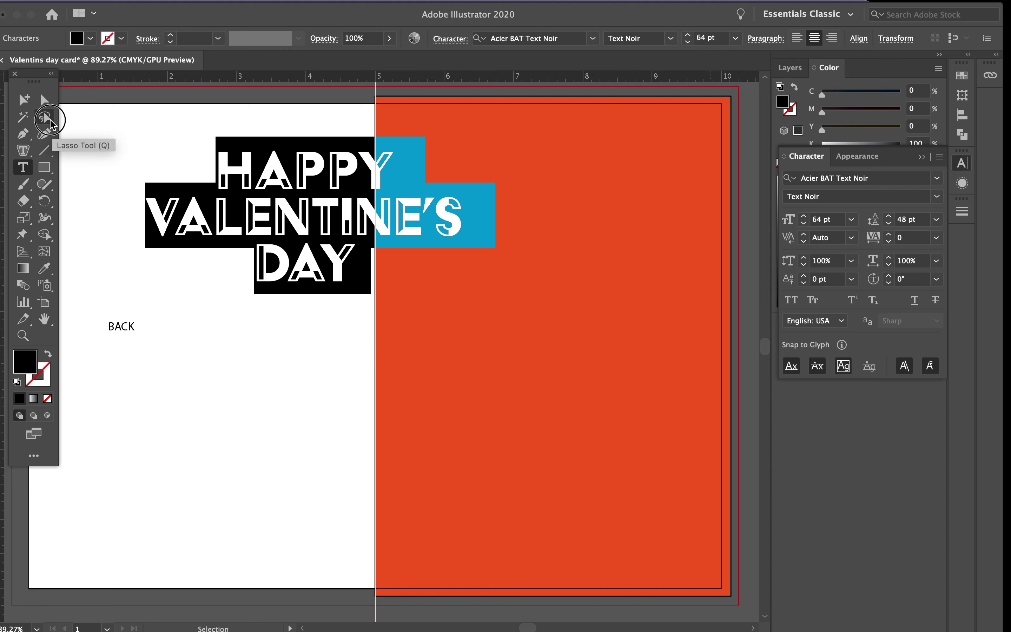
{"action": "mouse_move", "coordinate": [49, 120]}
{"action": "left_mouse_down"}
{"action": "mouse_move", "coordinate": [76, 115]}
{"action": "mouse_move", "coordinate": [80, 136]}
{"action": "left_mouse_up"}
{"action": "left_click_drag", "start_coordinate": [279, 184], "coordinate": [530, 264]}
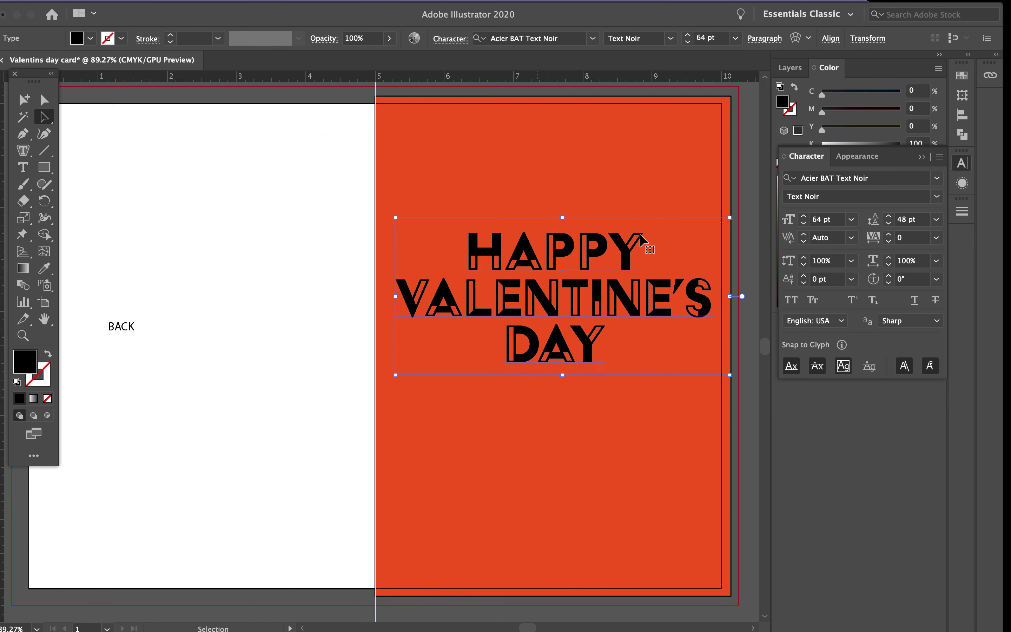
Reduce the greeting to 58 pt and nudge it to the horizontal middle of the orange panel
{"action": "left_click", "coordinate": [804, 225]}
{"action": "left_click", "coordinate": [804, 224]}
{"action": "left_click", "coordinate": [804, 224]}
{"action": "left_click", "coordinate": [804, 224]}
{"action": "left_click", "coordinate": [804, 224]}
{"action": "left_click", "coordinate": [804, 224]}
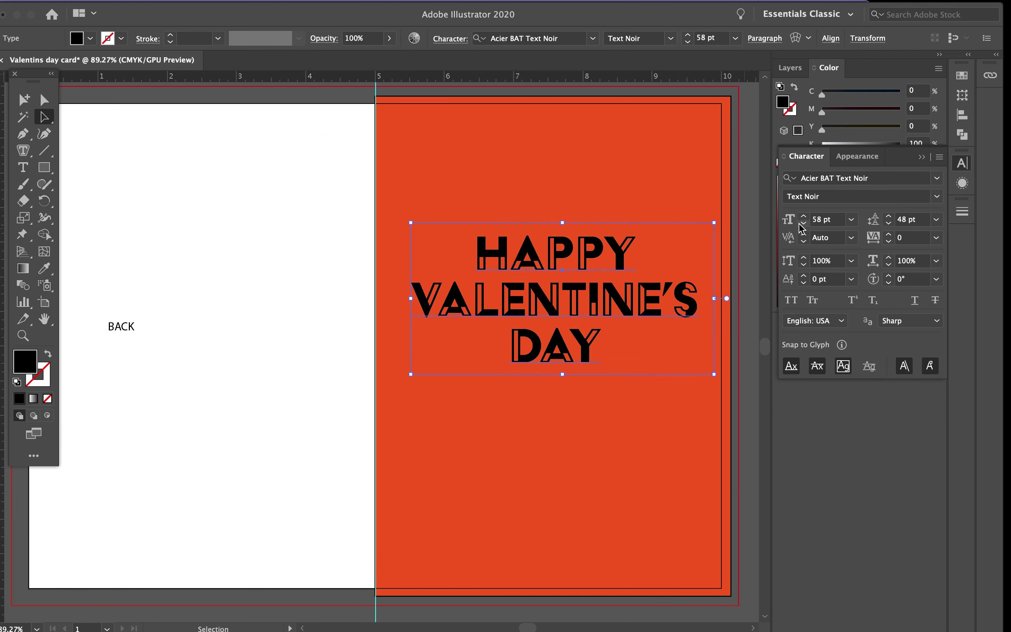
{"action": "left_click_drag", "start_coordinate": [543, 313], "coordinate": [534, 307]}
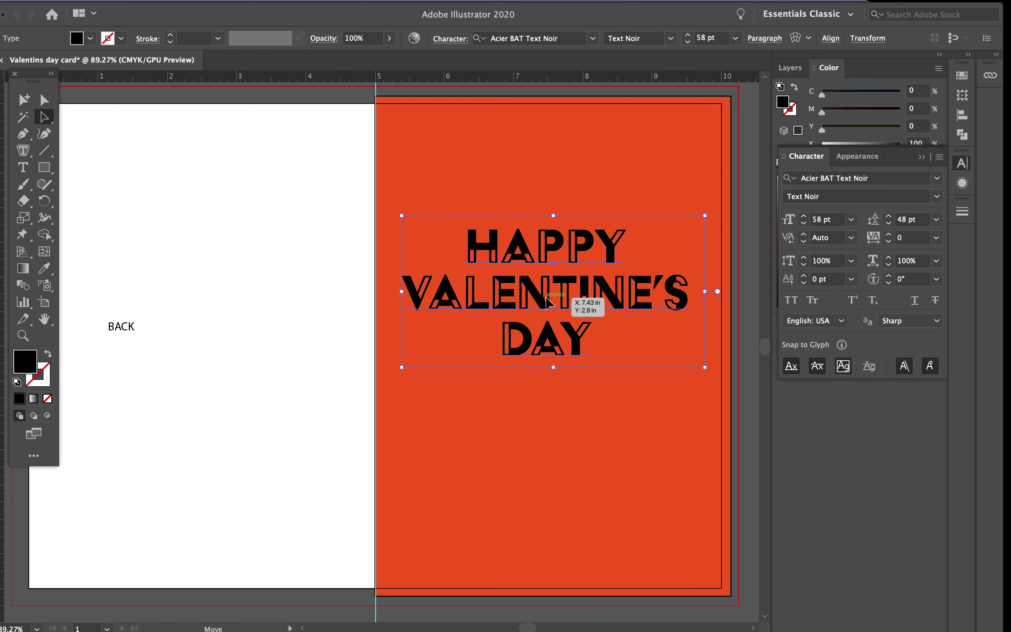
Examine the letter spacing in "Valentine’s" and "Day" up close, comparing the kerning of pairs such as V–A and E–N
{"action": "left_click", "coordinate": [23, 336]}
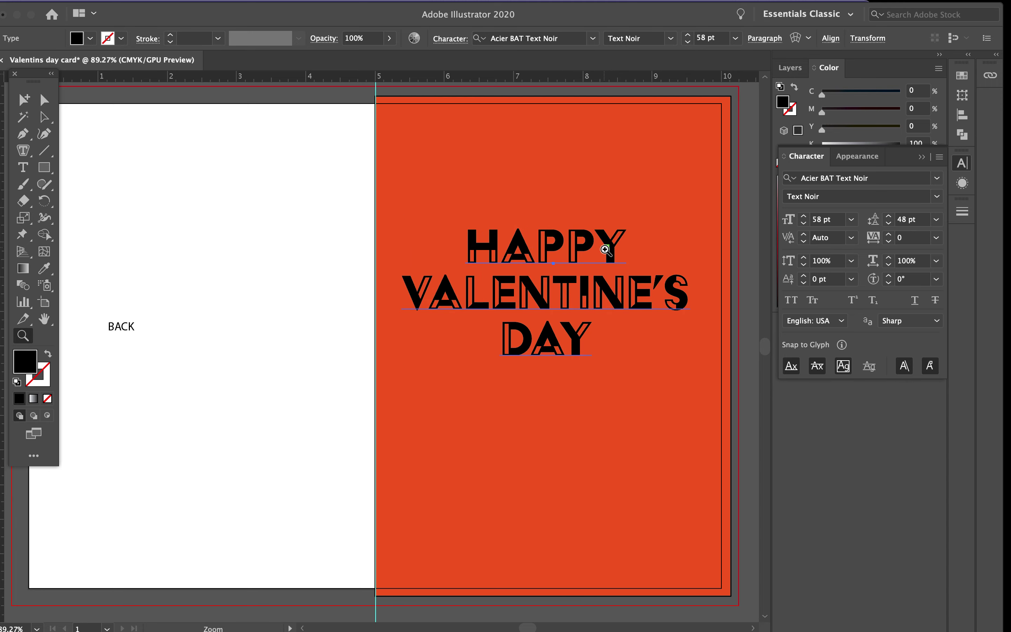
{"action": "left_click", "coordinate": [585, 319]}
{"action": "left_click", "coordinate": [378, 330]}
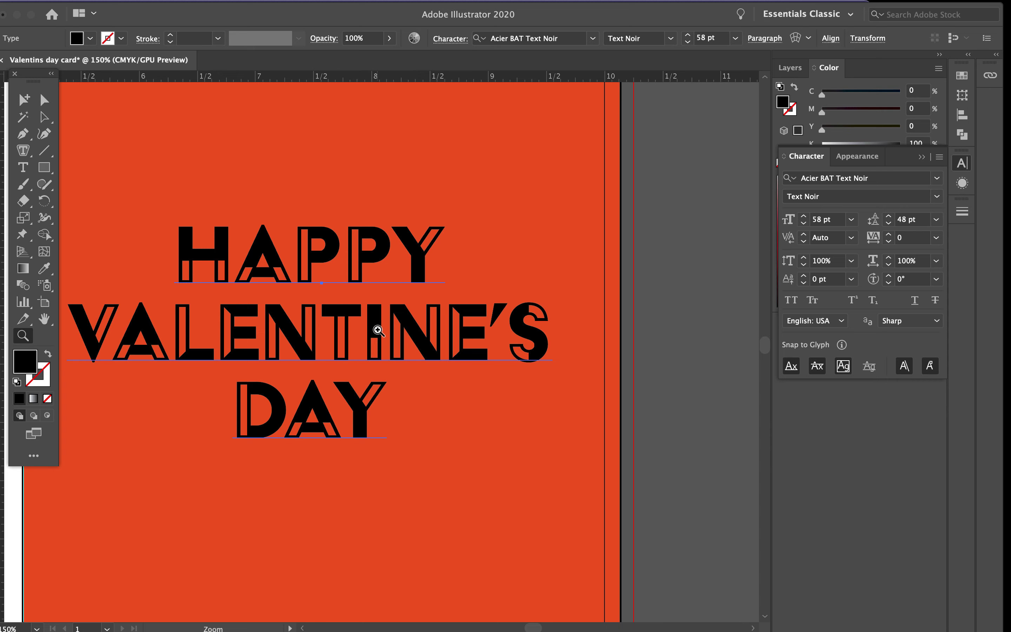
{"action": "scroll", "coordinate": [378, 330], "scroll_direction": "left", "scroll_amount": 5}
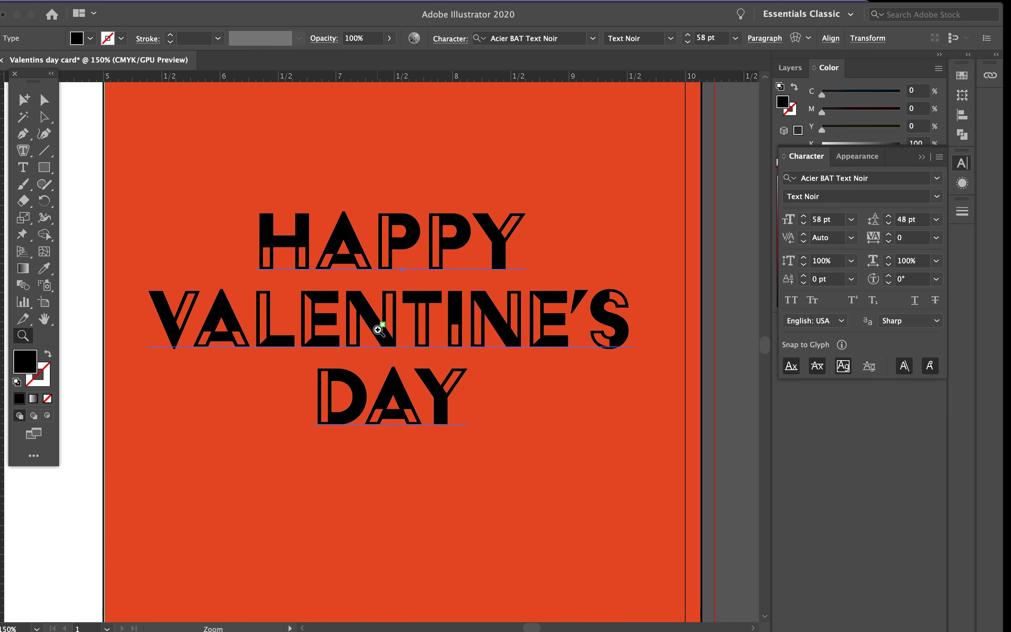
{"action": "left_click", "coordinate": [23, 167]}
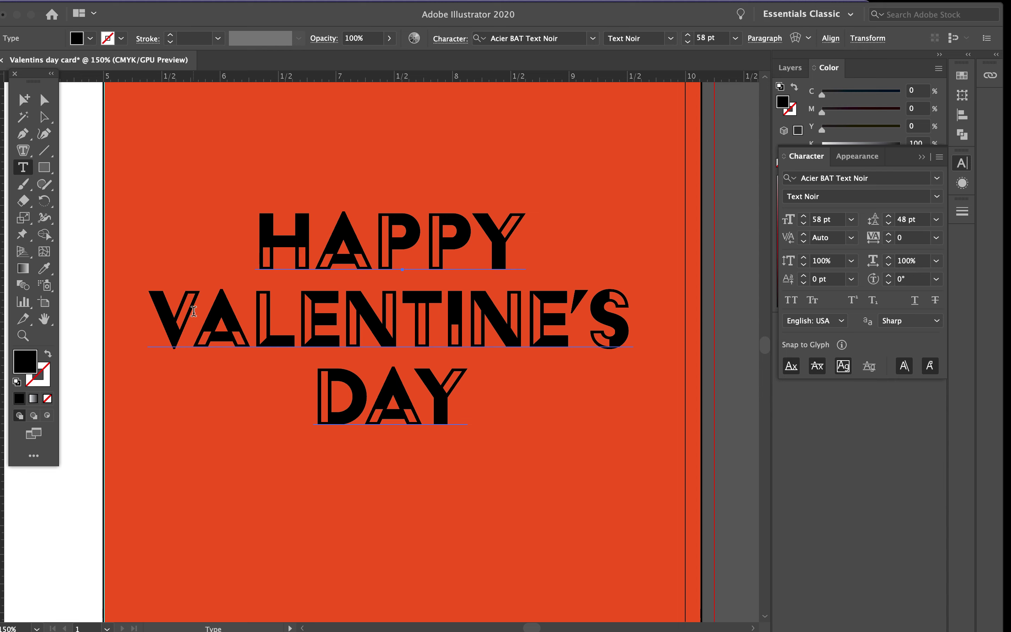
{"action": "left_click", "coordinate": [199, 302]}
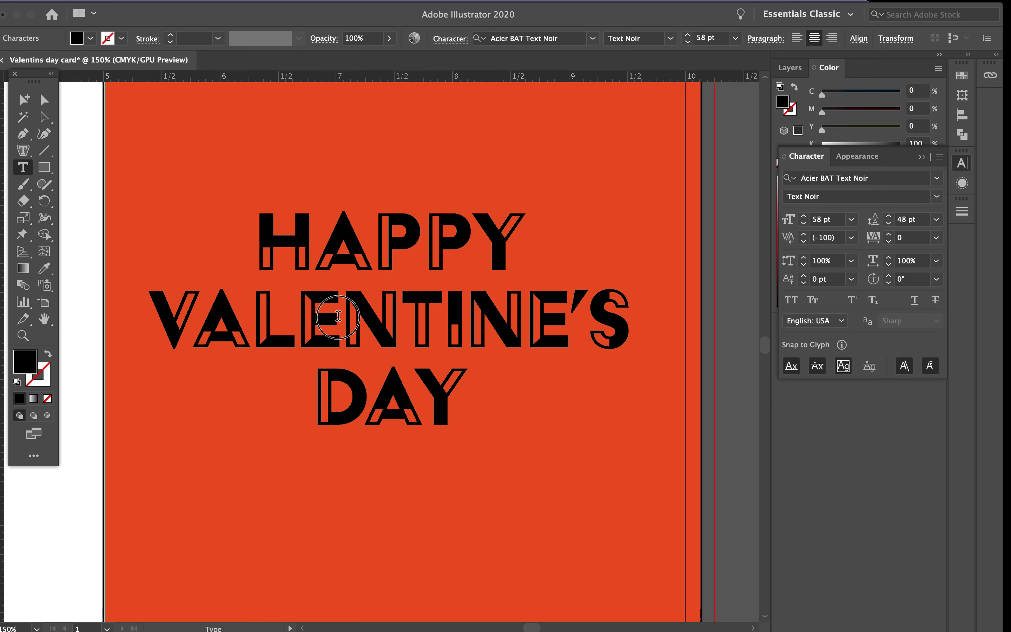
{"action": "left_click", "coordinate": [386, 315]}
{"action": "left_click_drag", "start_coordinate": [387, 316], "coordinate": [345, 318]}
{"action": "left_click_drag", "start_coordinate": [243, 323], "coordinate": [142, 323]}
{"action": "left_click_drag", "start_coordinate": [364, 397], "coordinate": [457, 401]}
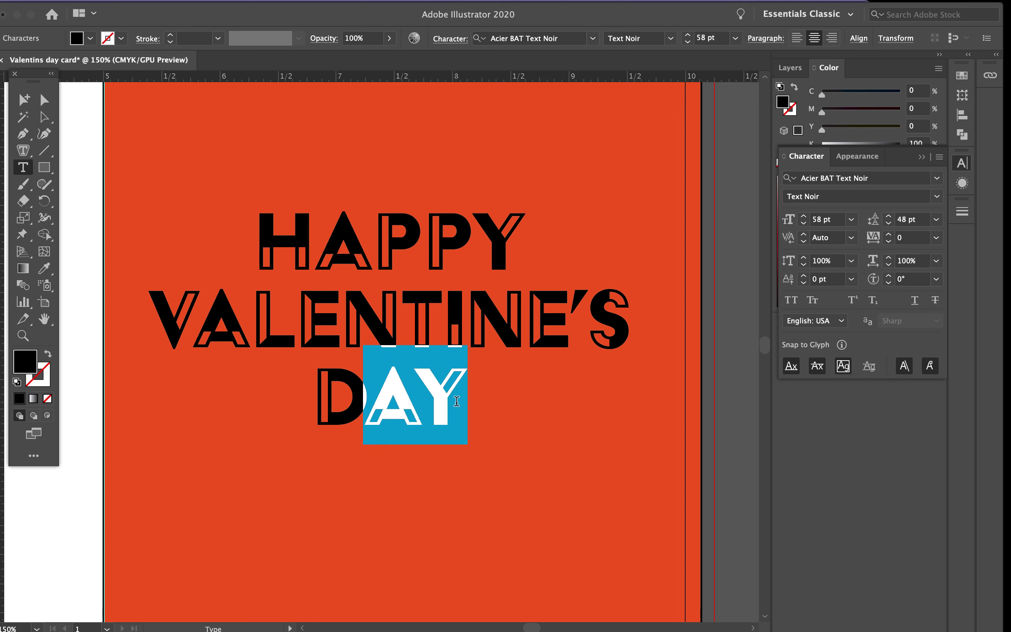
{"action": "left_click", "coordinate": [354, 315]}
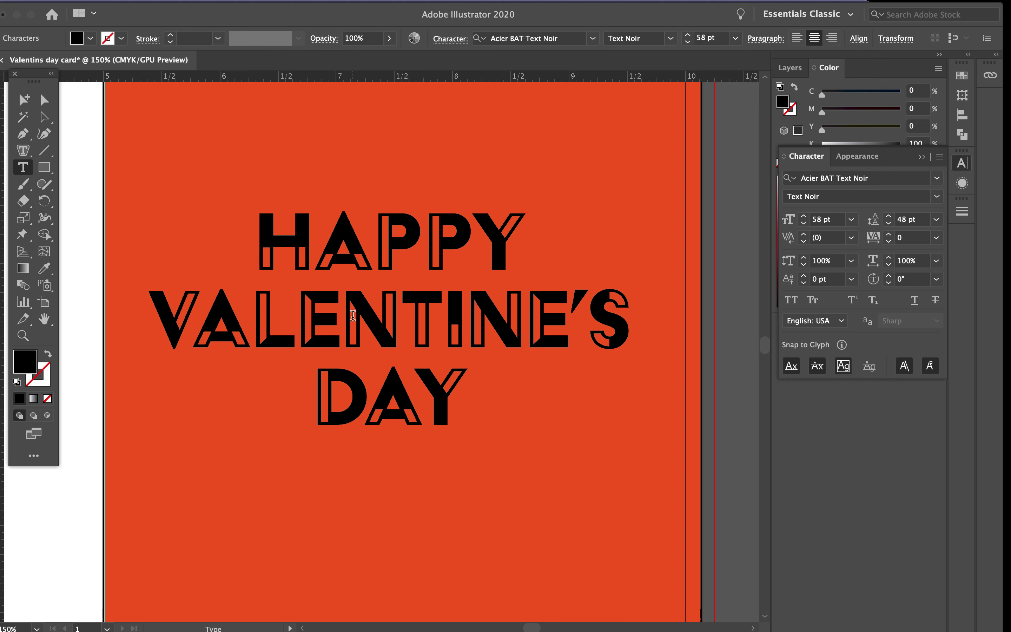
Set the kerning between the V and A of "Valentine’s" to -200
{"action": "left_click", "coordinate": [197, 306]}
{"action": "left_click", "coordinate": [852, 237]}
{"action": "left_click", "coordinate": [871, 302]}
{"action": "left_click", "coordinate": [823, 238]}
{"action": "key", "text": "BackSpace"}
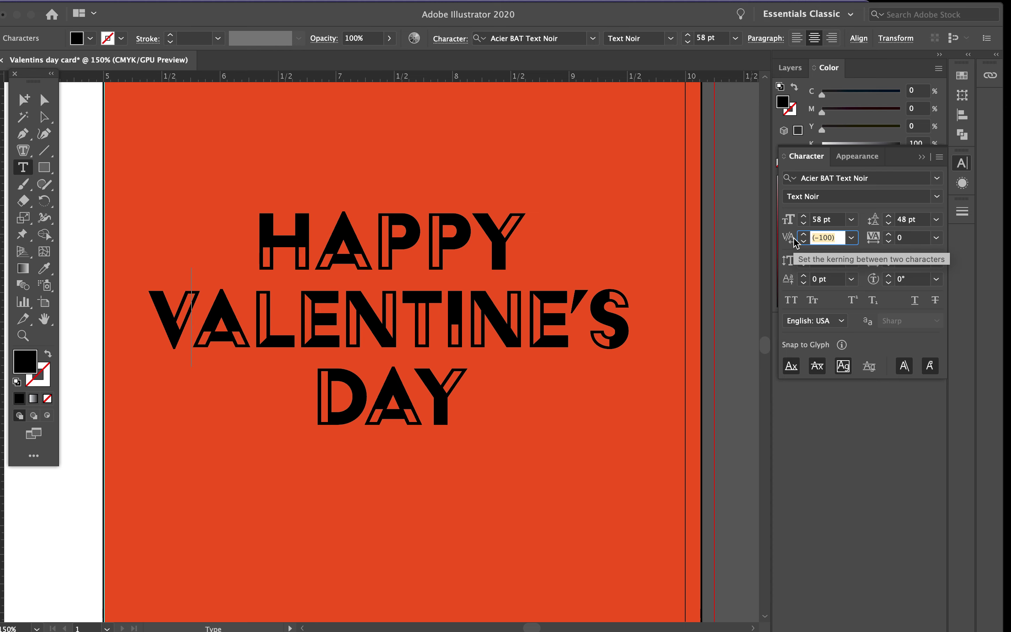
{"action": "key", "text": "Return"}
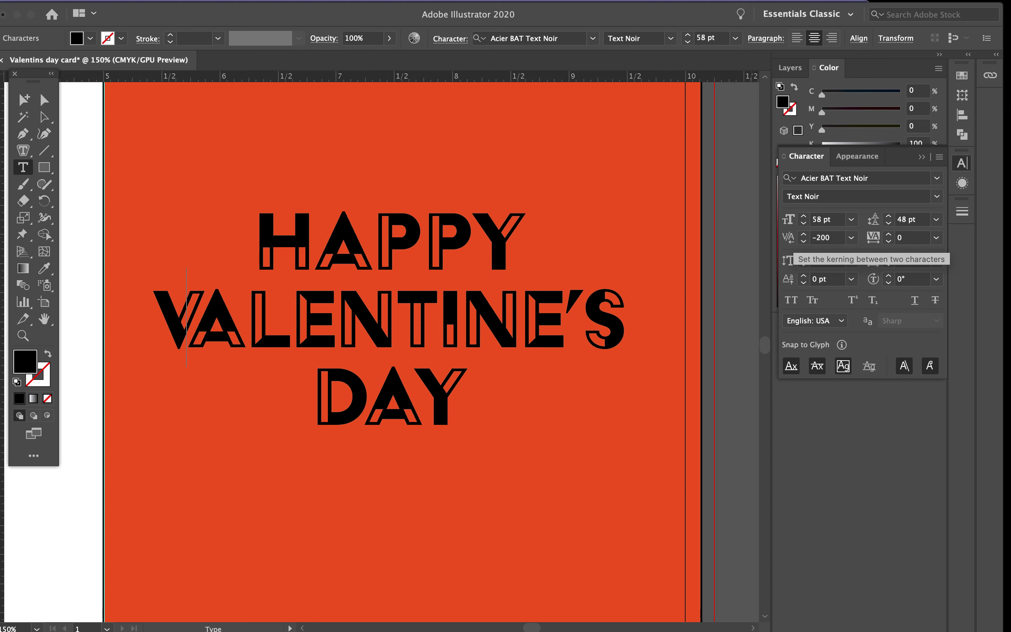
Kern the A–Y pair in "Day" to -200 and loosen it slightly in small increments
{"action": "left_click", "coordinate": [414, 389]}
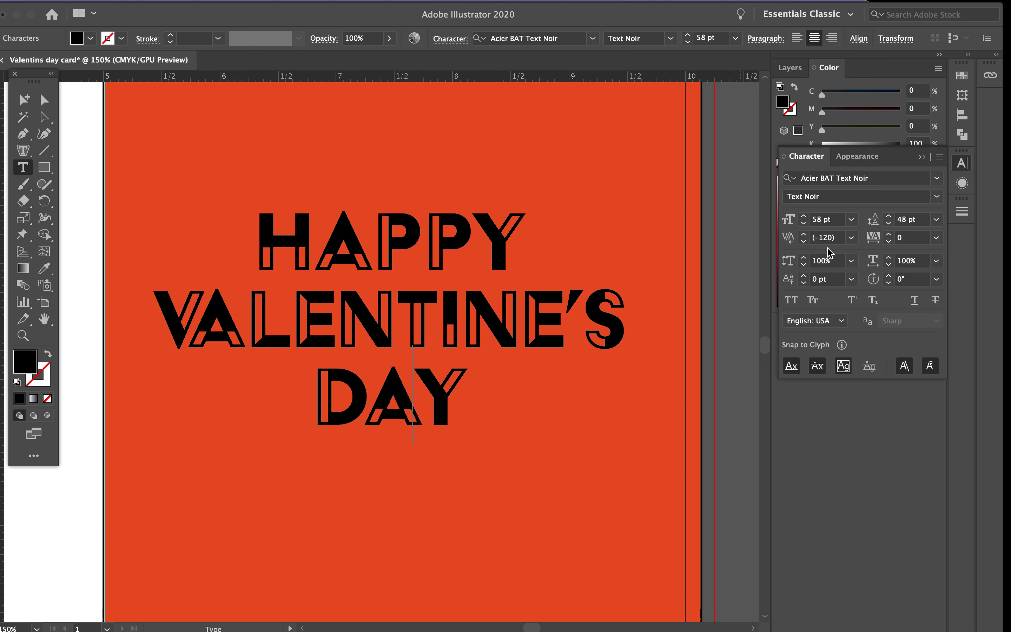
{"action": "left_click", "coordinate": [787, 239]}
{"action": "type", "text": "-200"}
{"action": "key", "text": "Return"}
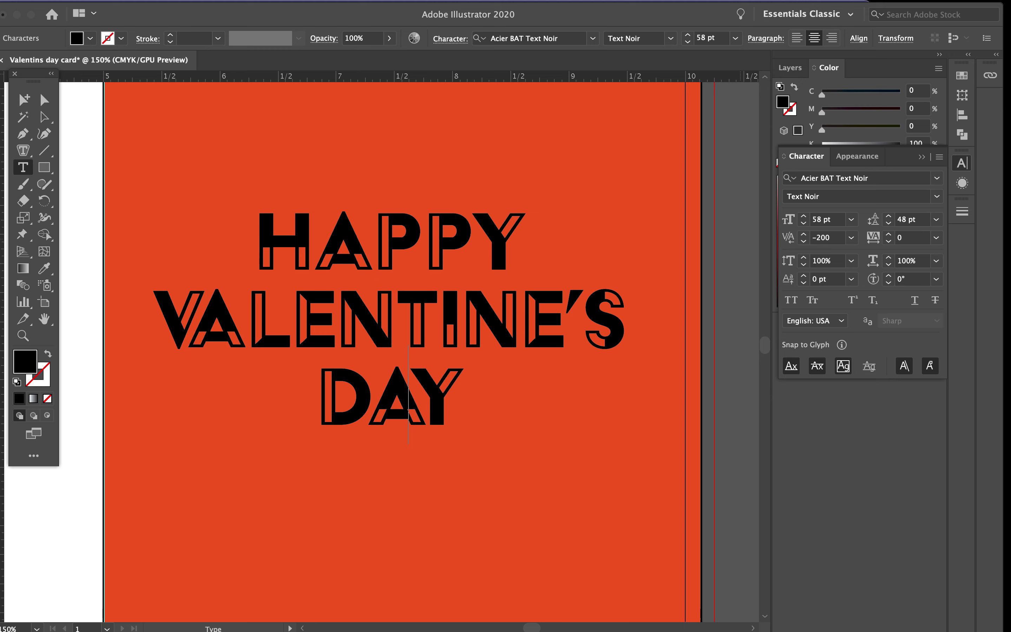
{"action": "left_click", "coordinate": [803, 241]}
{"action": "left_click", "coordinate": [804, 235]}
{"action": "left_click", "coordinate": [804, 235]}
{"action": "left_click", "coordinate": [804, 235]}
{"action": "left_click", "coordinate": [299, 333]}
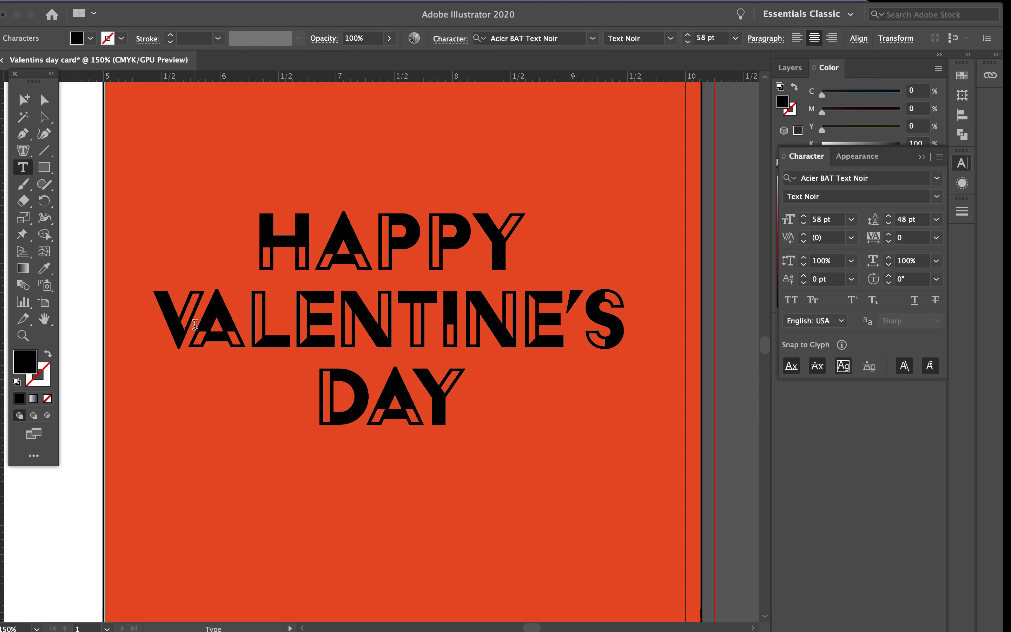
Outline the H of "Happy" with an unfilled rectangle, shift it across the A and Y to compare letter widths, and remove it
{"action": "left_click", "coordinate": [46, 167]}
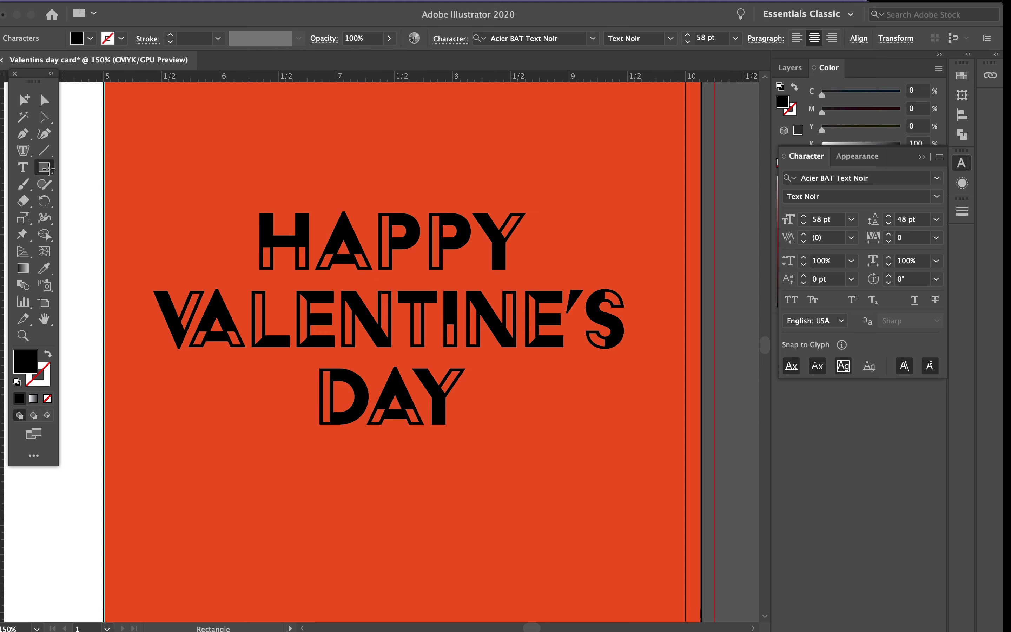
{"action": "mouse_move", "coordinate": [259, 208]}
{"action": "left_mouse_down"}
{"action": "mouse_move", "coordinate": [330, 279]}
{"action": "mouse_move", "coordinate": [311, 272]}
{"action": "left_mouse_up"}
{"action": "left_click", "coordinate": [48, 355]}
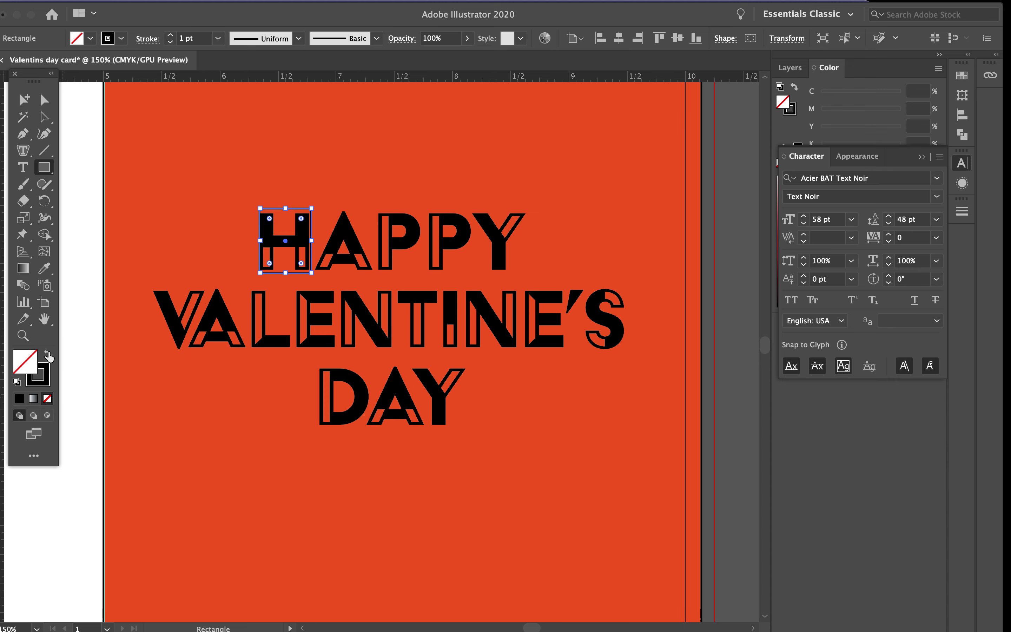
{"action": "left_click", "coordinate": [44, 120]}
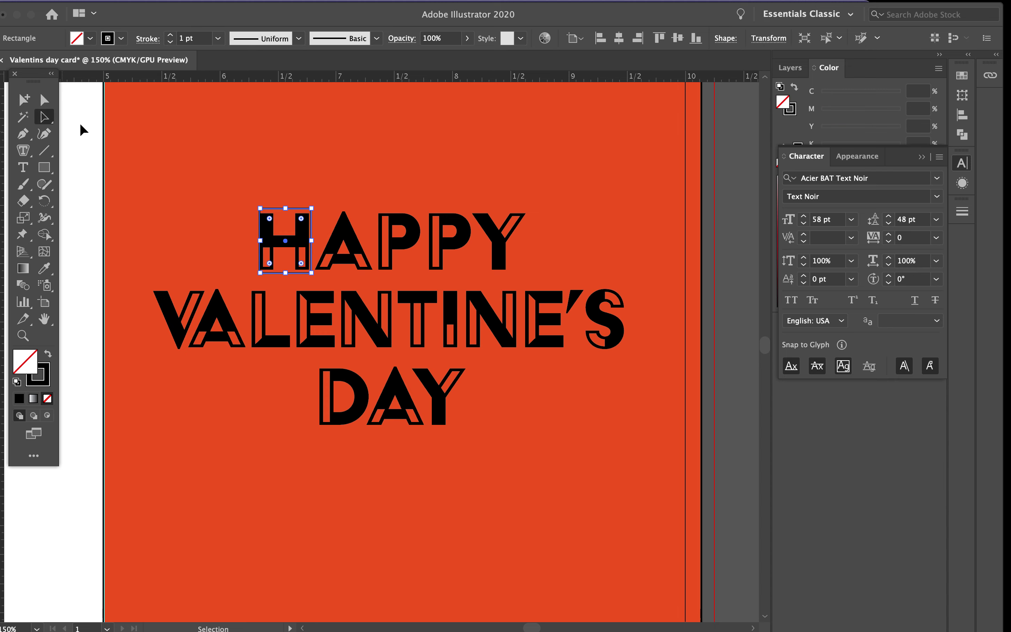
{"action": "left_click_drag", "start_coordinate": [273, 209], "coordinate": [330, 209]}
{"action": "mouse_move", "coordinate": [366, 241]}
{"action": "left_mouse_down"}
{"action": "mouse_move", "coordinate": [402, 240]}
{"action": "mouse_move", "coordinate": [372, 240]}
{"action": "left_mouse_up"}
{"action": "left_click_drag", "start_coordinate": [326, 216], "coordinate": [484, 216]}
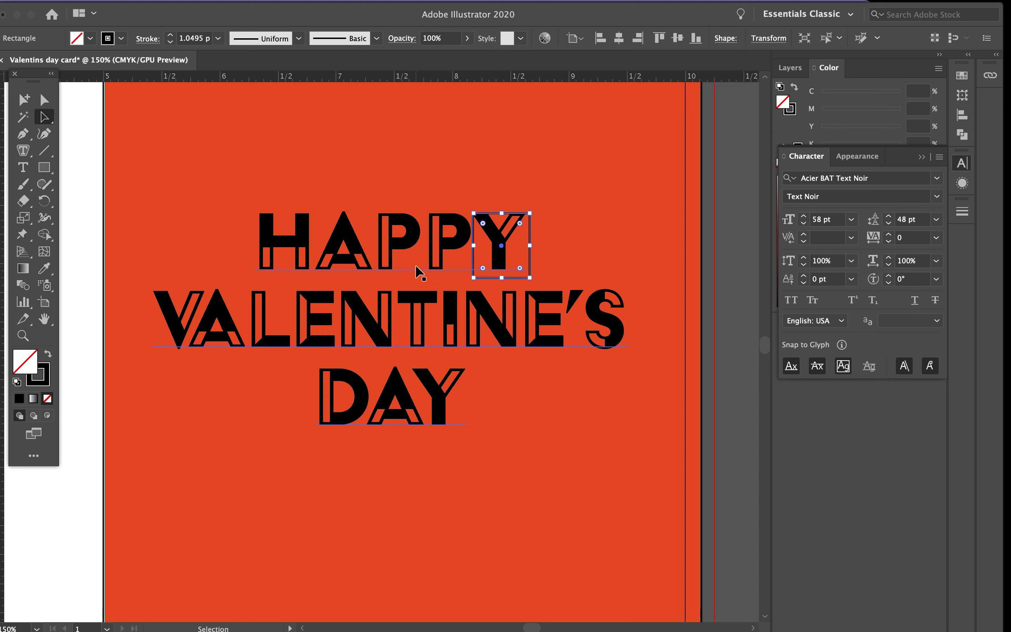
{"action": "left_click", "coordinate": [530, 239]}
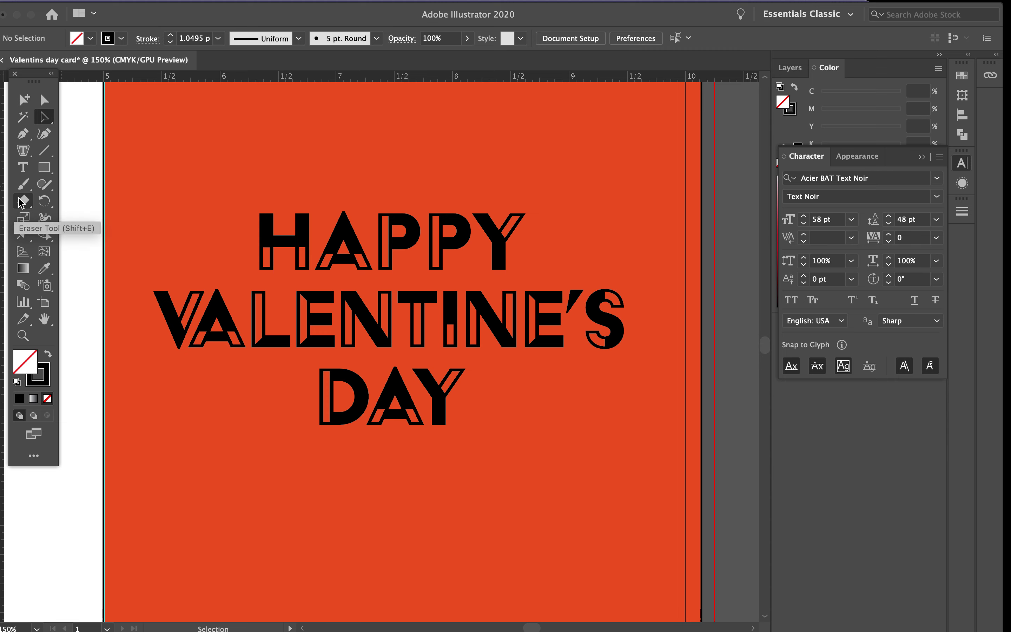
Try a tracking value of -100 at the gap between N and E in "Valentine’s"
{"action": "left_click", "coordinate": [23, 167]}
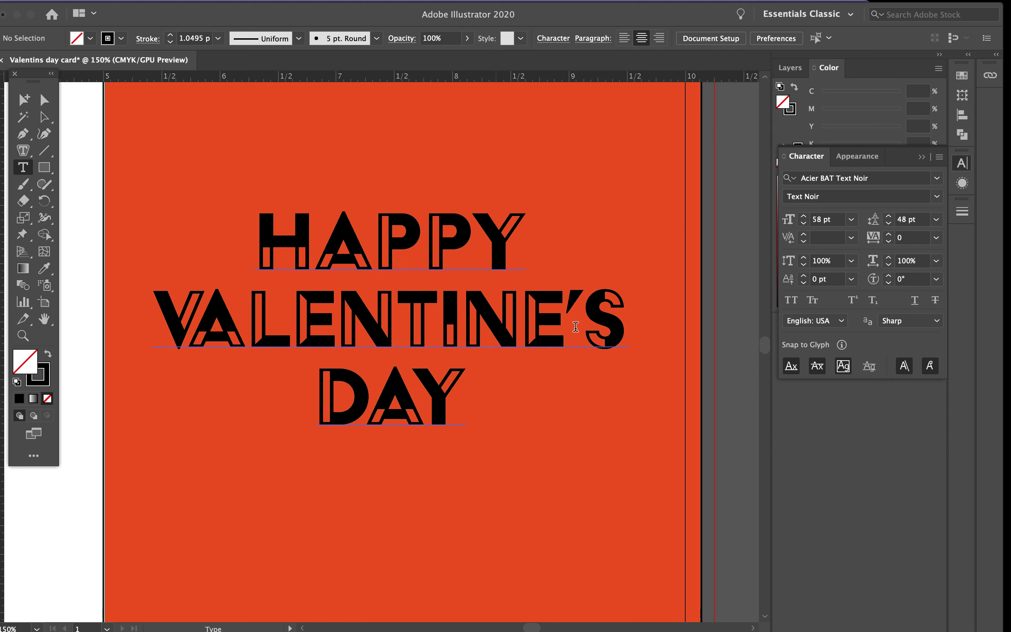
{"action": "left_click", "coordinate": [518, 306]}
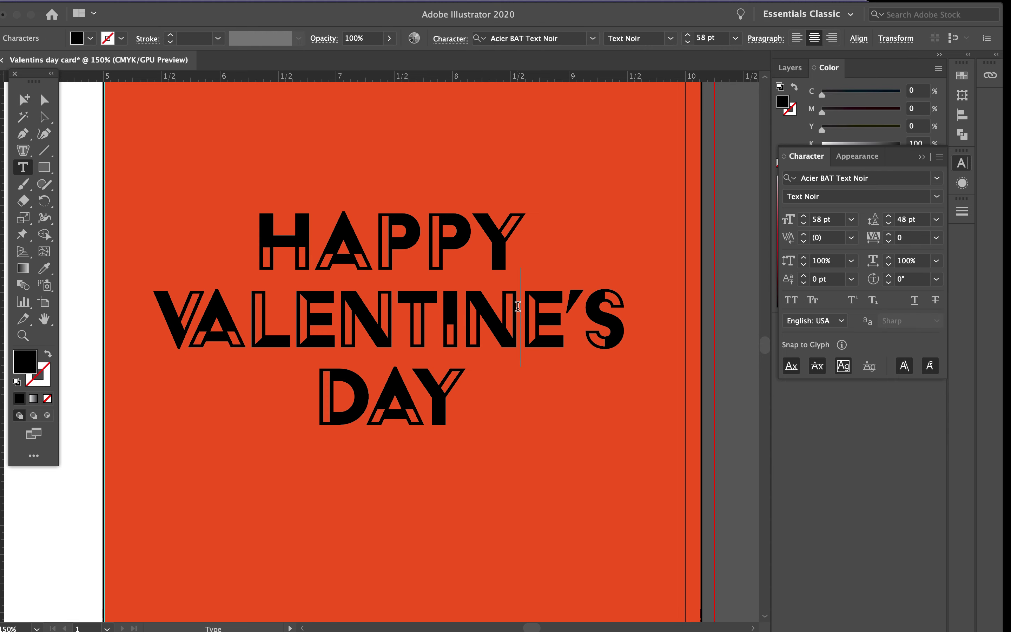
{"action": "left_click", "coordinate": [936, 238]}
{"action": "left_click", "coordinate": [953, 253]}
Replace the BACK placeholder on the white panel with a "Created by" credit line followed by the designer's first name
{"action": "scroll", "coordinate": [315, 515], "scroll_direction": "left", "scroll_amount": 8}
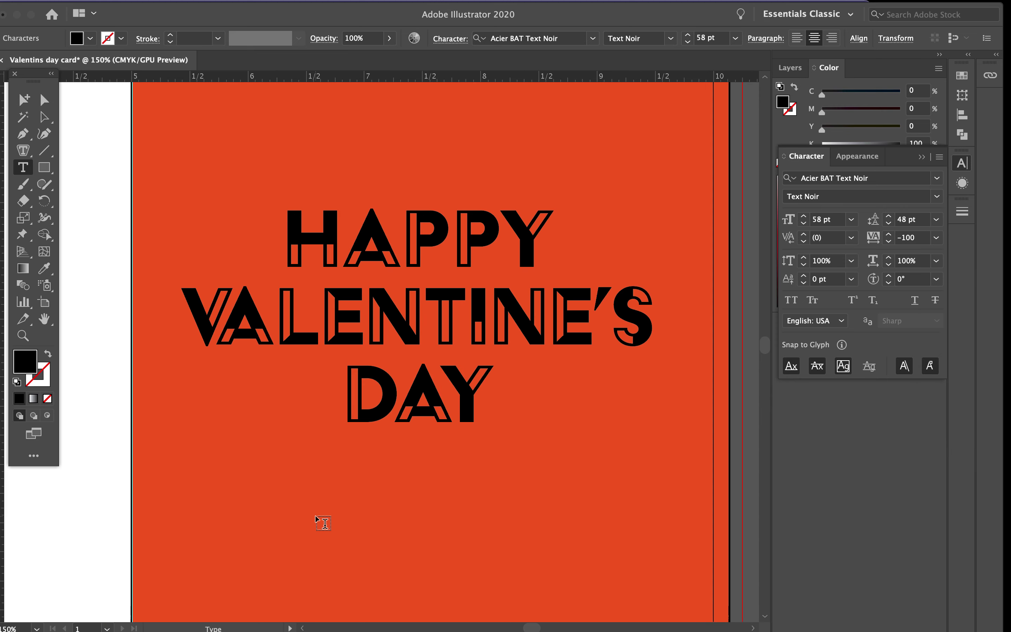
{"action": "scroll", "coordinate": [315, 515], "scroll_direction": "left", "scroll_amount": 19}
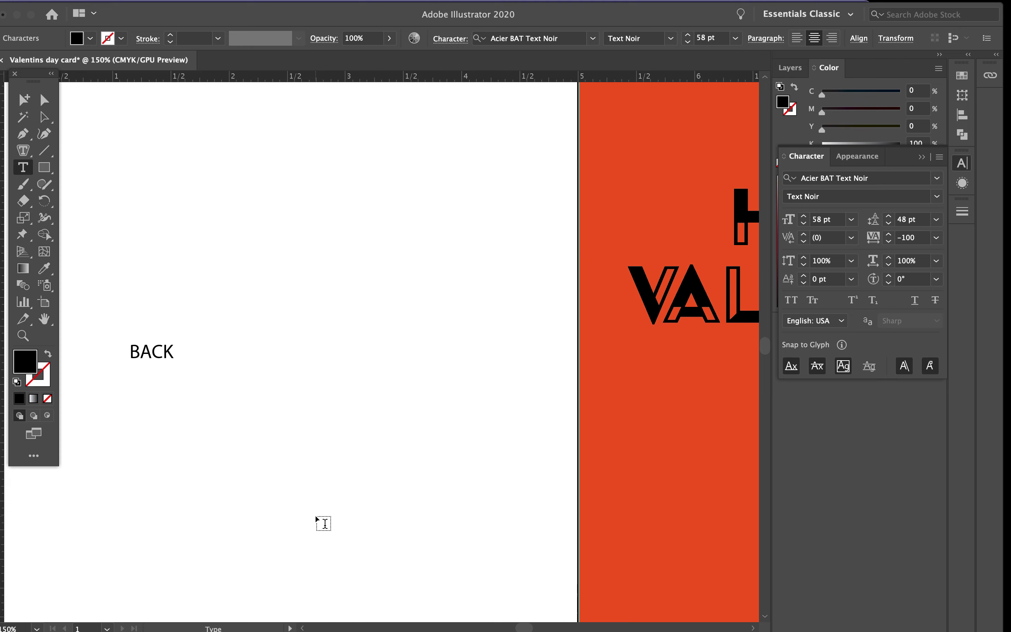
{"action": "scroll", "coordinate": [315, 514], "scroll_direction": "left", "scroll_amount": 1}
{"action": "left_click", "coordinate": [255, 362]}
{"action": "double_click", "coordinate": [251, 349]}
{"action": "type", "text": "Crea"}
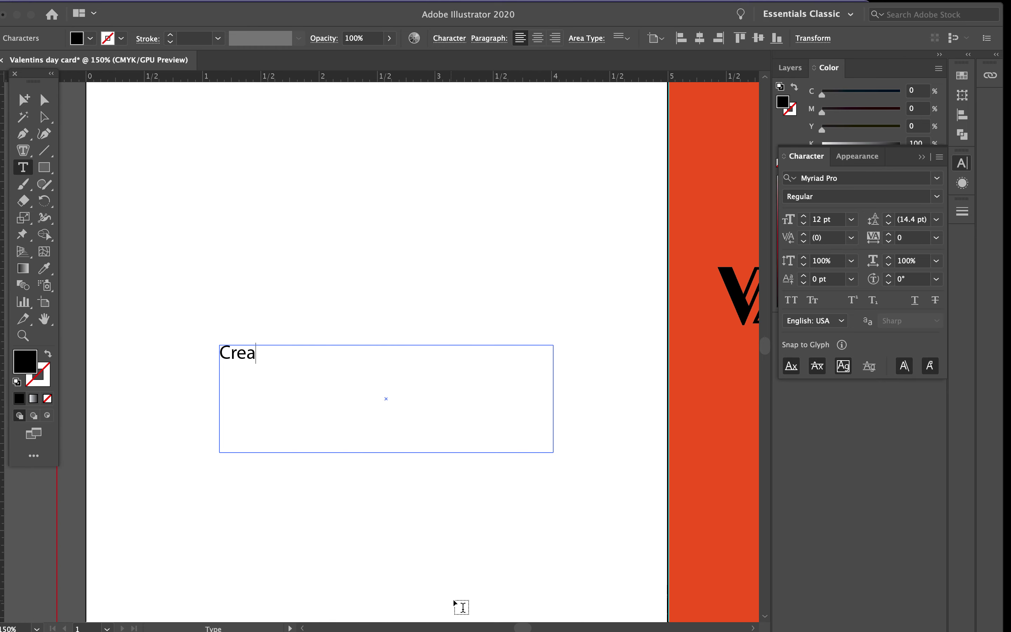
{"action": "type", "text": "ted by ellen"}
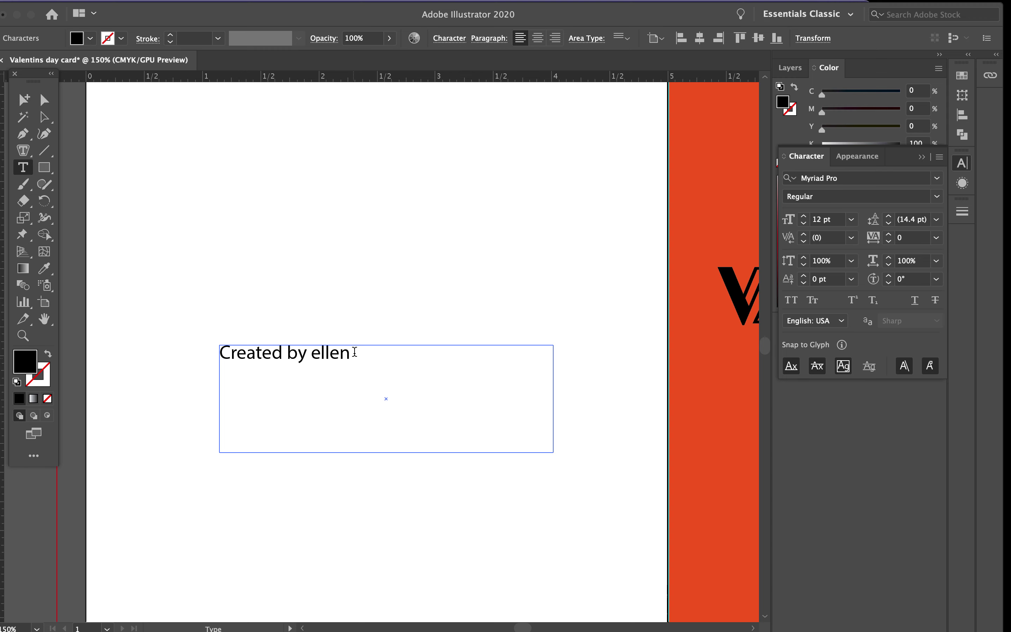
Set the credit line's tracking to 300 and its font to Helvetica Neue
{"action": "left_click_drag", "start_coordinate": [361, 352], "coordinate": [178, 353]}
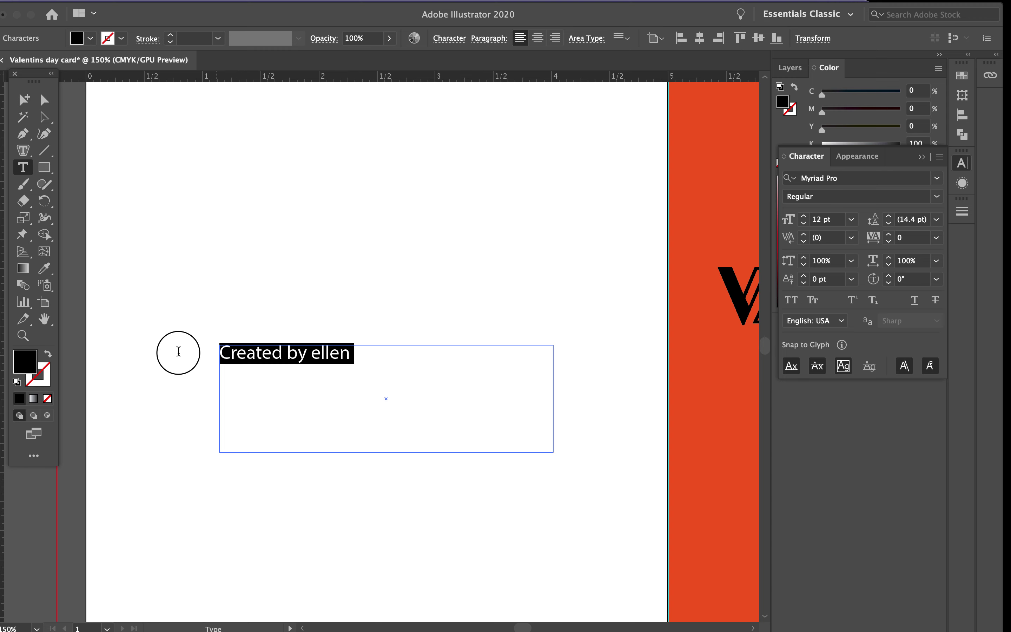
{"action": "left_click", "coordinate": [937, 237]}
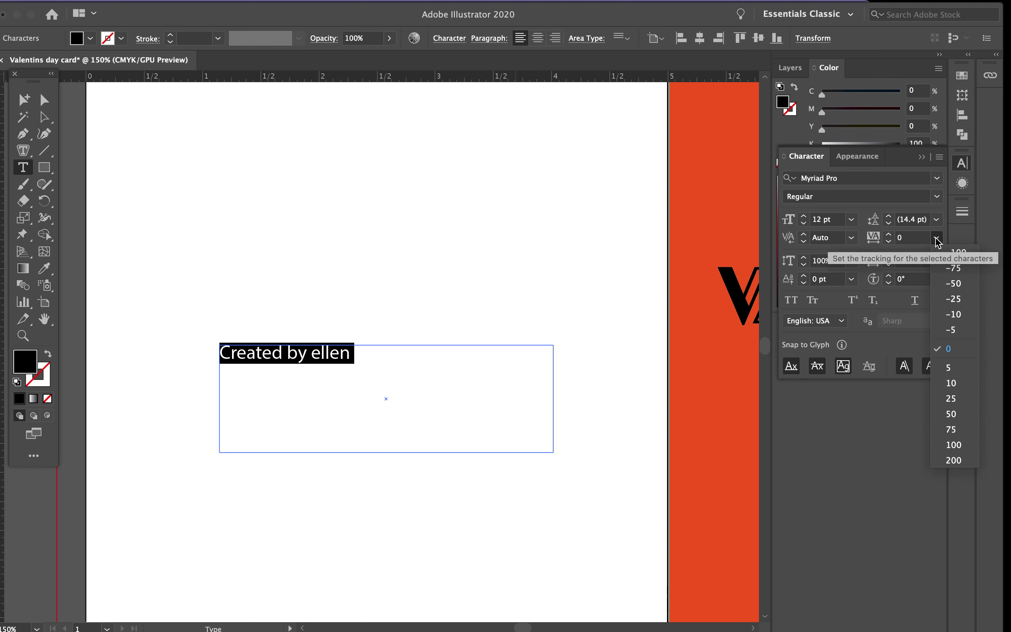
{"action": "left_click", "coordinate": [911, 238]}
{"action": "type", "text": "300"}
{"action": "key", "text": "Return"}
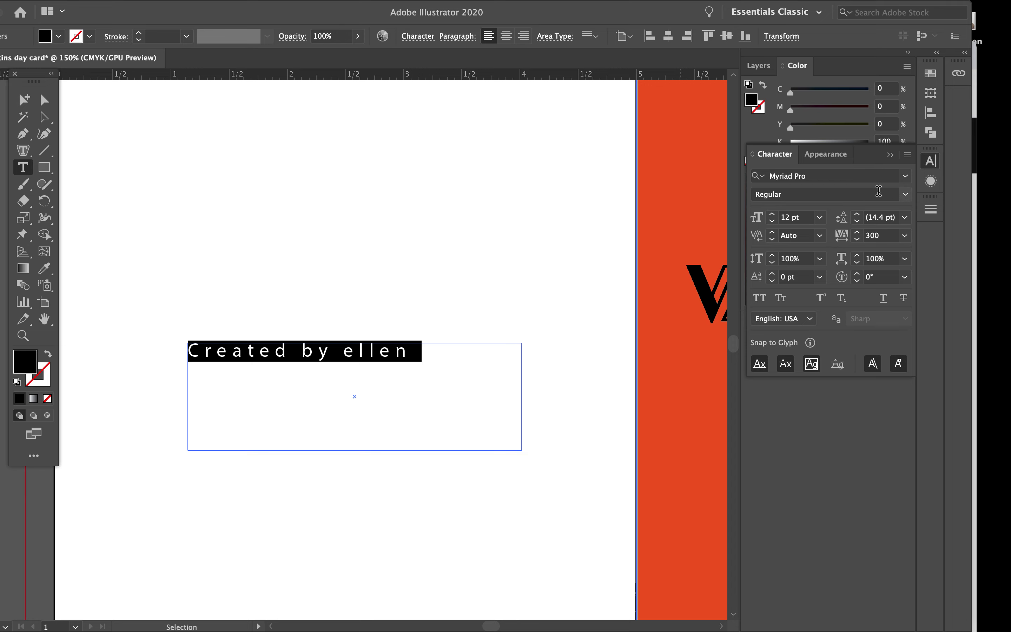
{"action": "left_click", "coordinate": [906, 176]}
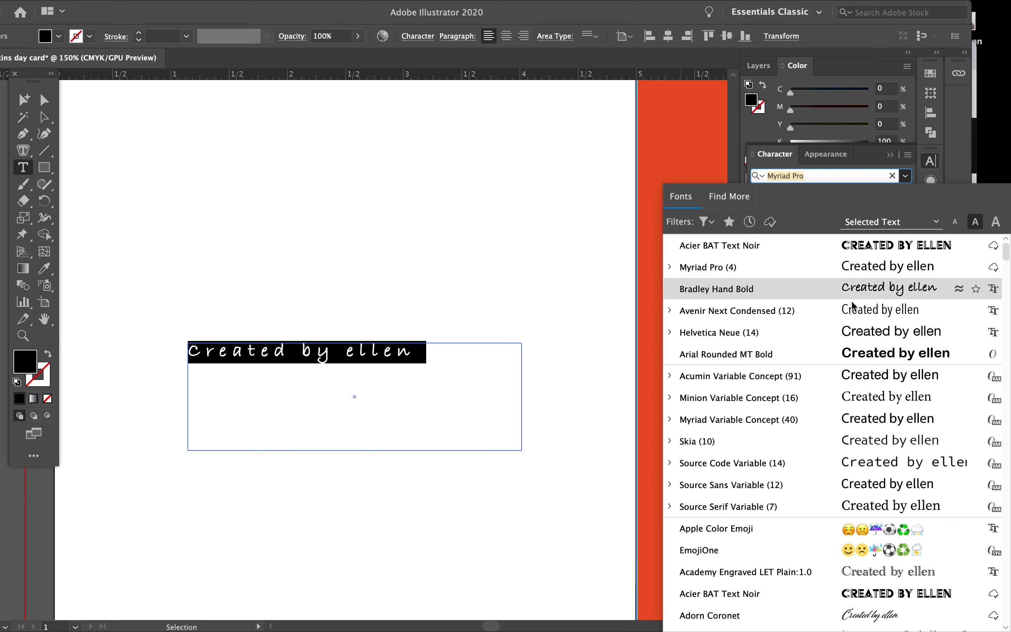
{"action": "left_click", "coordinate": [843, 331]}
{"action": "key", "text": "Escape"}
Move the credit line higher on the back panel and shorten its text frame
{"action": "scroll", "coordinate": [313, 343], "scroll_direction": "down", "scroll_amount": 3}
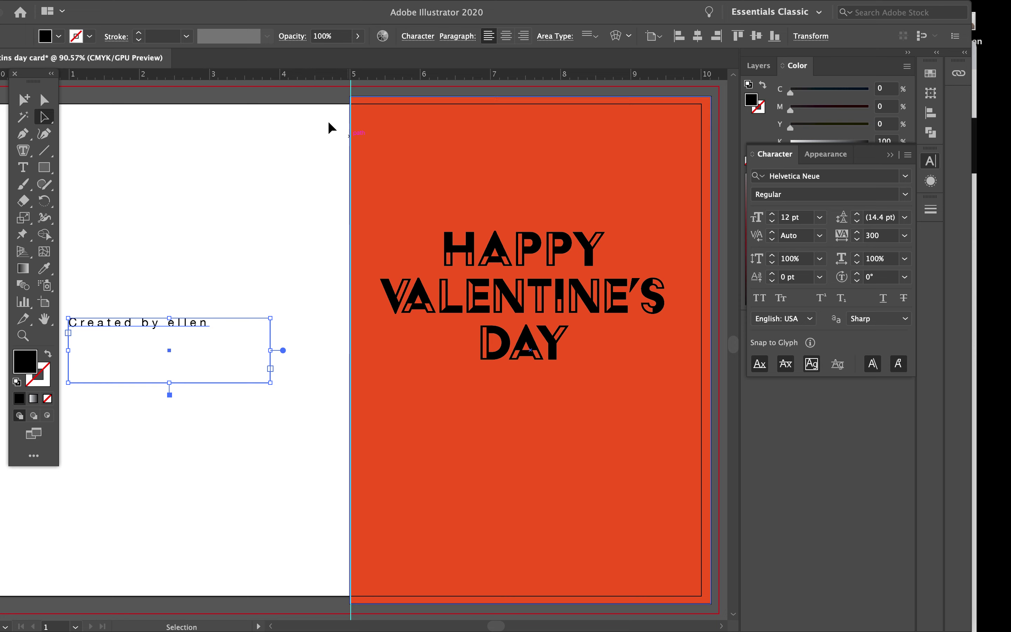
{"action": "scroll", "coordinate": [316, 122], "scroll_direction": "left", "scroll_amount": 3}
{"action": "scroll", "coordinate": [316, 123], "scroll_direction": "right", "scroll_amount": 5}
{"action": "scroll", "coordinate": [316, 123], "scroll_direction": "down", "scroll_amount": 2}
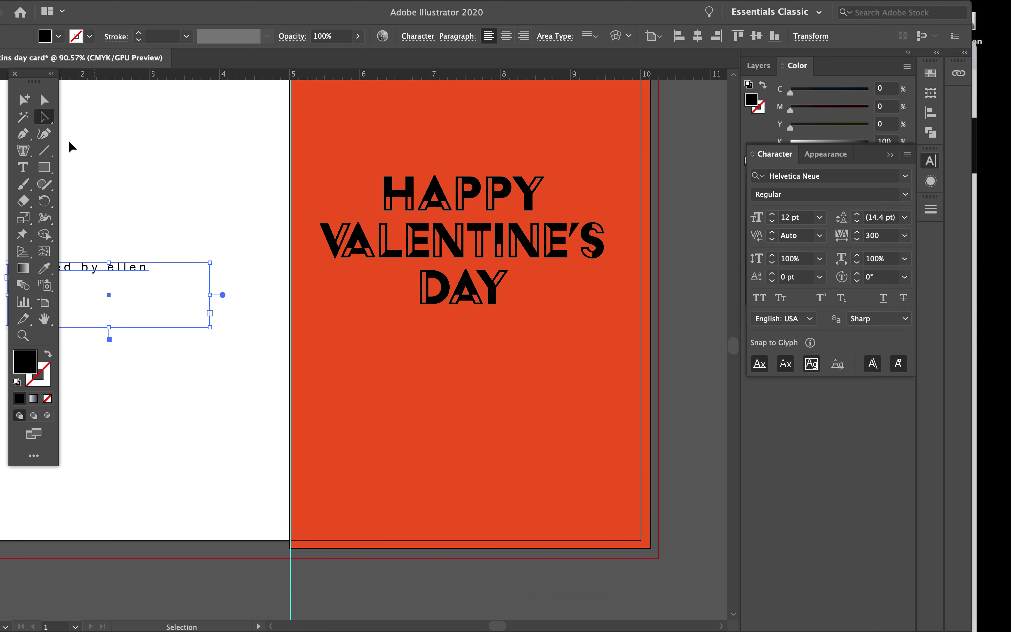
{"action": "scroll", "coordinate": [174, 197], "scroll_direction": "left", "scroll_amount": 5}
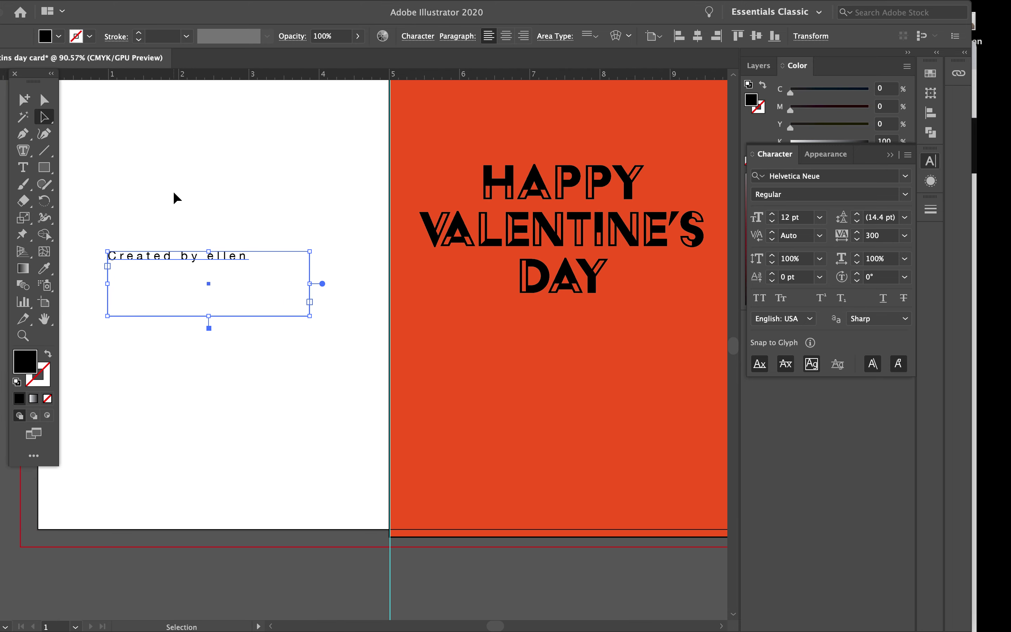
{"action": "left_click_drag", "start_coordinate": [185, 263], "coordinate": [184, 136]}
{"action": "left_click_drag", "start_coordinate": [207, 189], "coordinate": [211, 149]}
Draw a black circle about 1.5 in wide below the credit line and place a copy level beside it, slightly overlapping
{"action": "left_click_drag", "start_coordinate": [48, 176], "coordinate": [86, 199]}
{"action": "left_click_drag", "start_coordinate": [97, 257], "coordinate": [207, 338]}
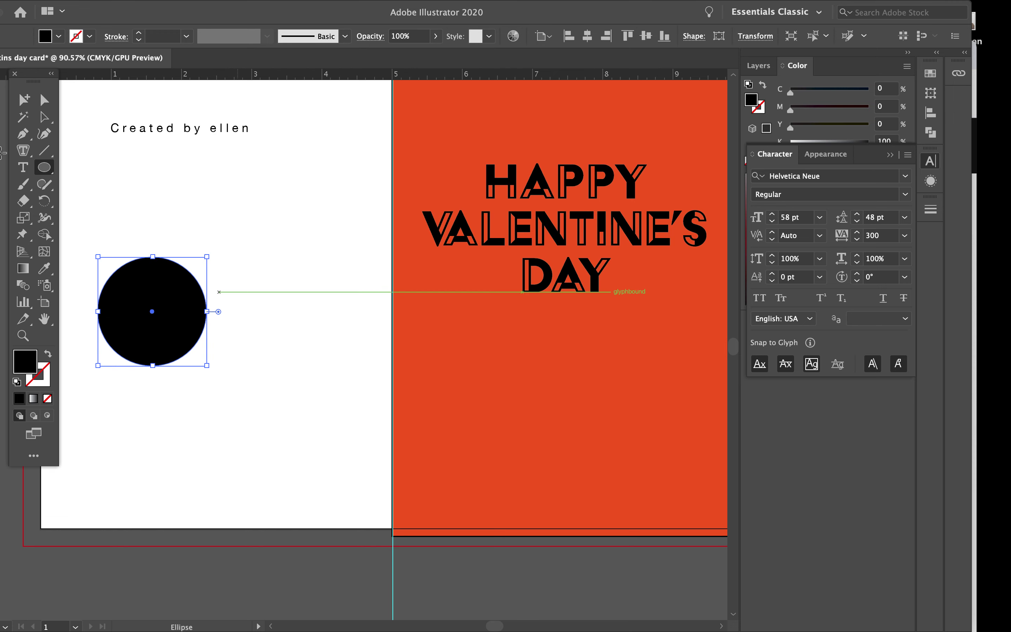
{"action": "left_click", "coordinate": [43, 119]}
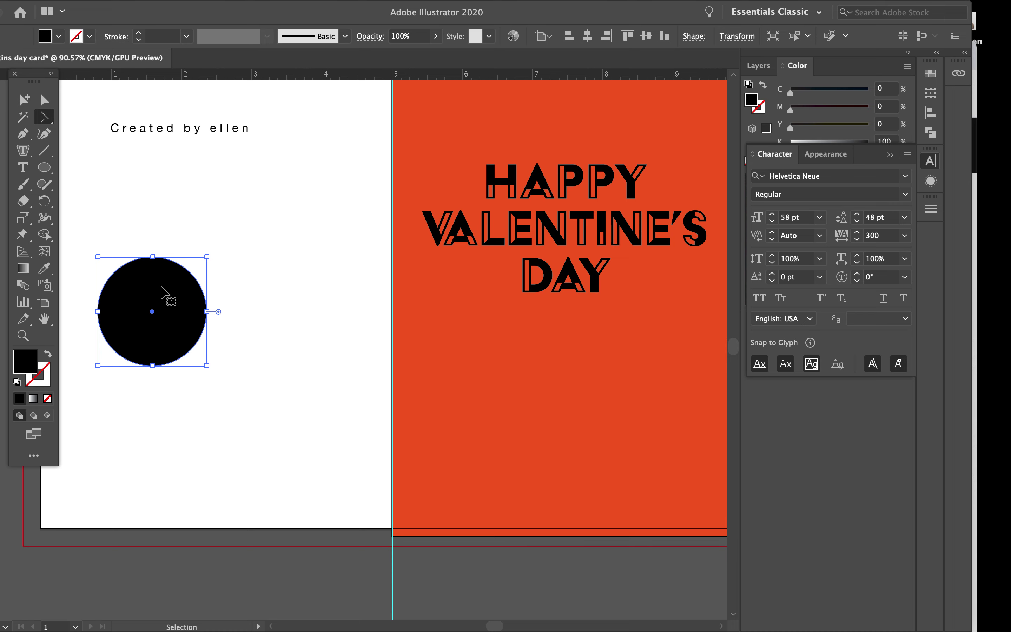
{"action": "key", "text": "ctrl+c"}
{"action": "key", "text": "ctrl+v"}
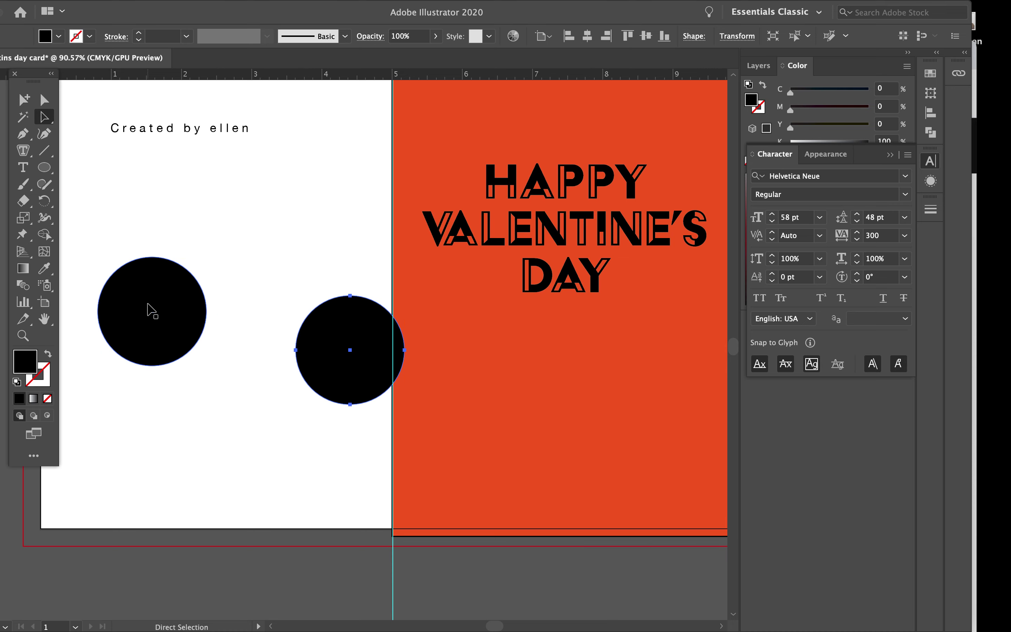
{"action": "left_click", "coordinate": [45, 118]}
{"action": "left_click_drag", "start_coordinate": [372, 330], "coordinate": [264, 292]}
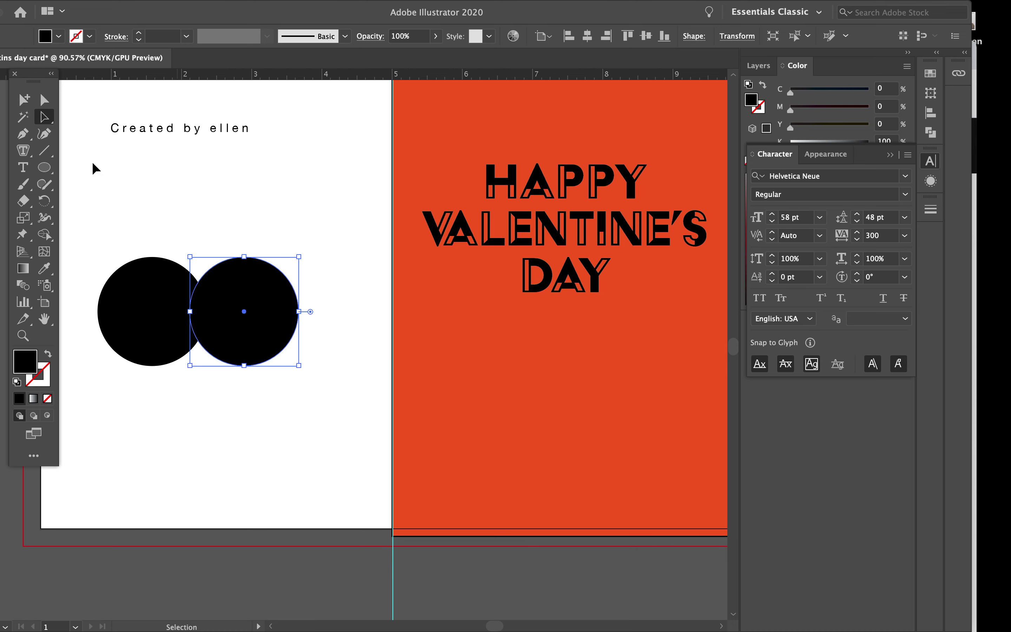
Create a three-point star with radii of 0.3472 in and 0.6944 in above the circles, as a downward-pointing triangle
{"action": "left_click", "coordinate": [44, 168]}
{"action": "left_click_drag", "start_coordinate": [44, 172], "coordinate": [83, 233]}
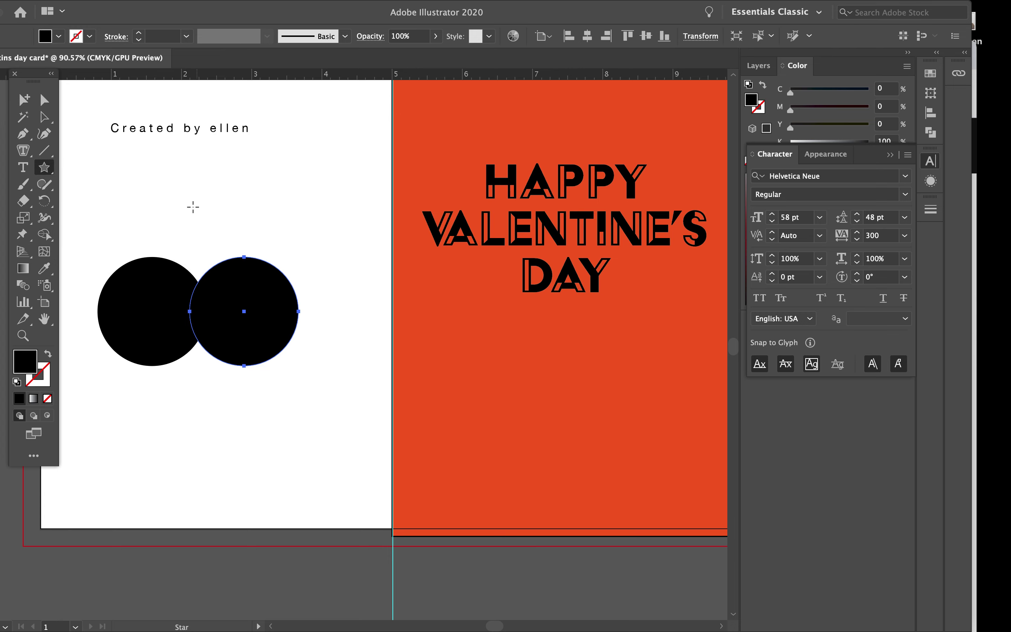
{"action": "left_click_drag", "start_coordinate": [44, 171], "coordinate": [45, 174]}
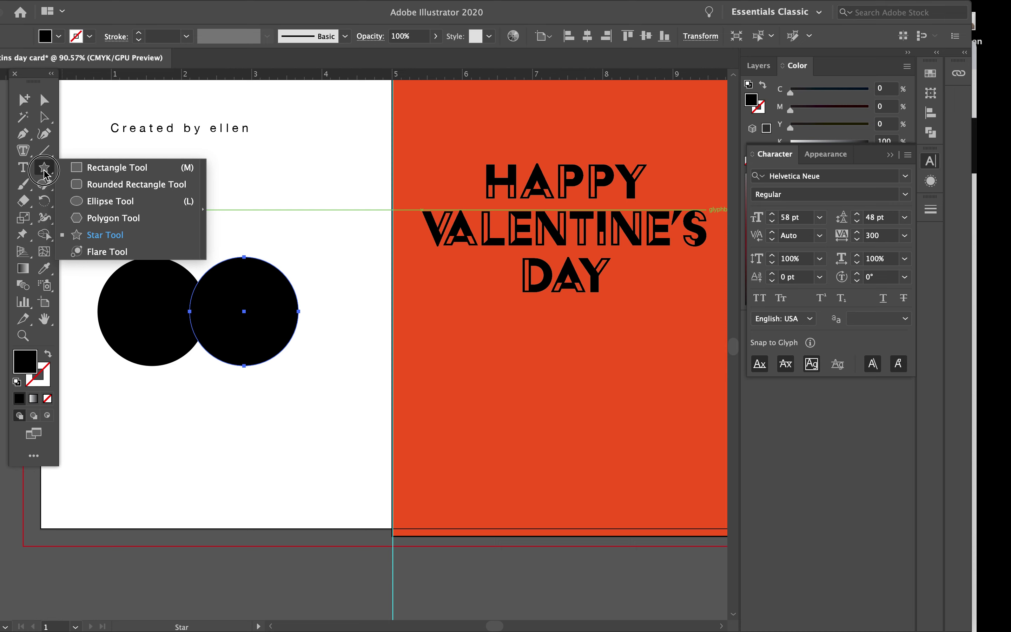
{"action": "left_click", "coordinate": [237, 211]}
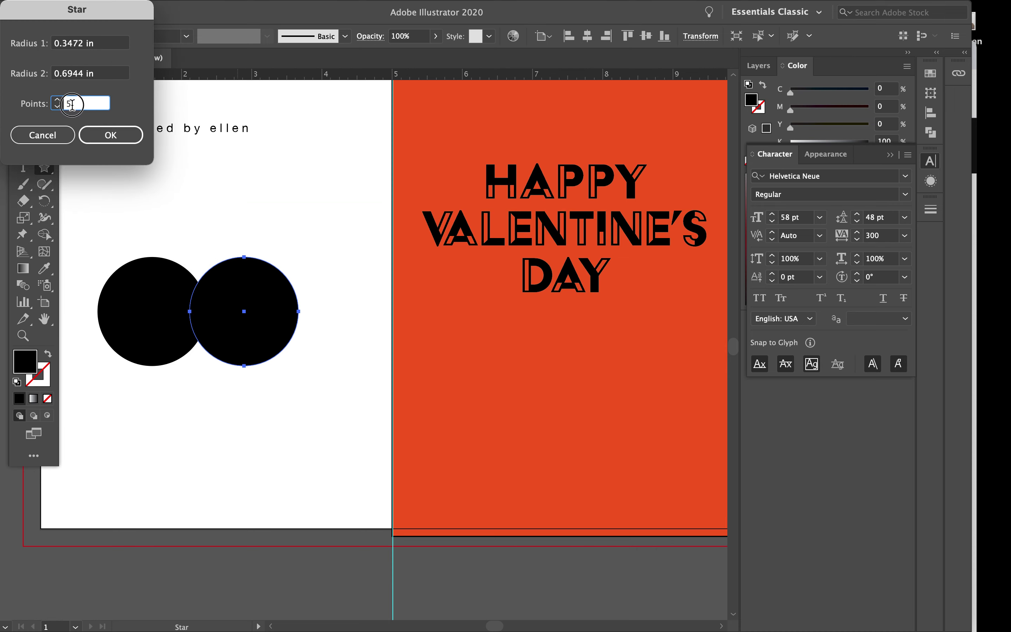
{"action": "type", "text": "3"}
{"action": "key", "text": "Return"}
Position the triangle beneath the two circles and enlarge it to form the lower point of a heart
{"action": "left_click", "coordinate": [44, 117]}
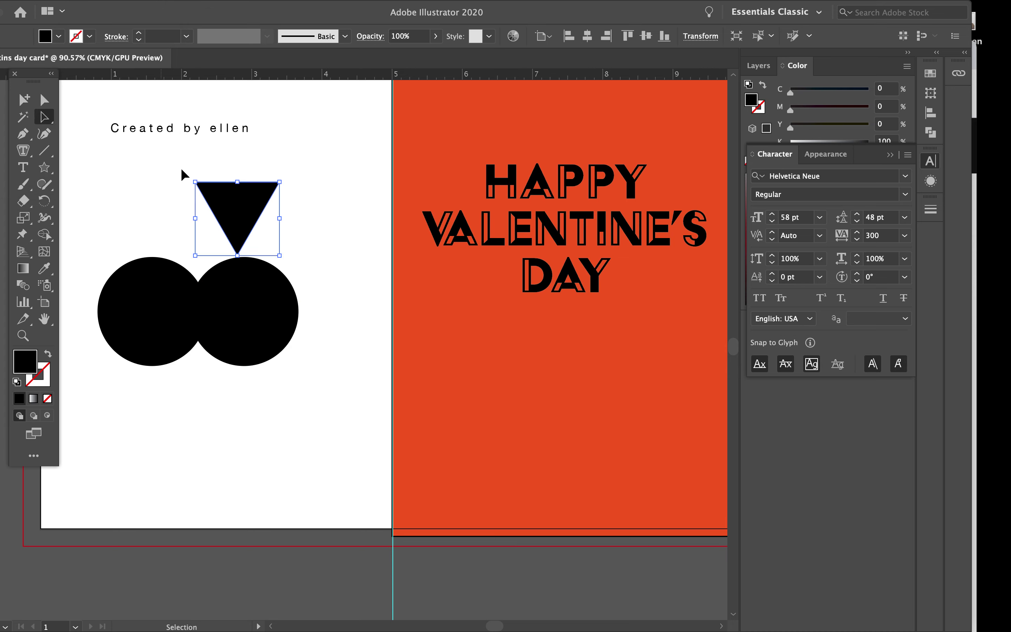
{"action": "left_click_drag", "start_coordinate": [242, 196], "coordinate": [296, 371]}
{"action": "left_click_drag", "start_coordinate": [197, 402], "coordinate": [197, 463]}
Merge the two circles and the triangle into a heart with the Shape Builder
{"action": "left_click", "coordinate": [300, 296]}
{"action": "left_click_drag", "start_coordinate": [305, 269], "coordinate": [118, 415]}
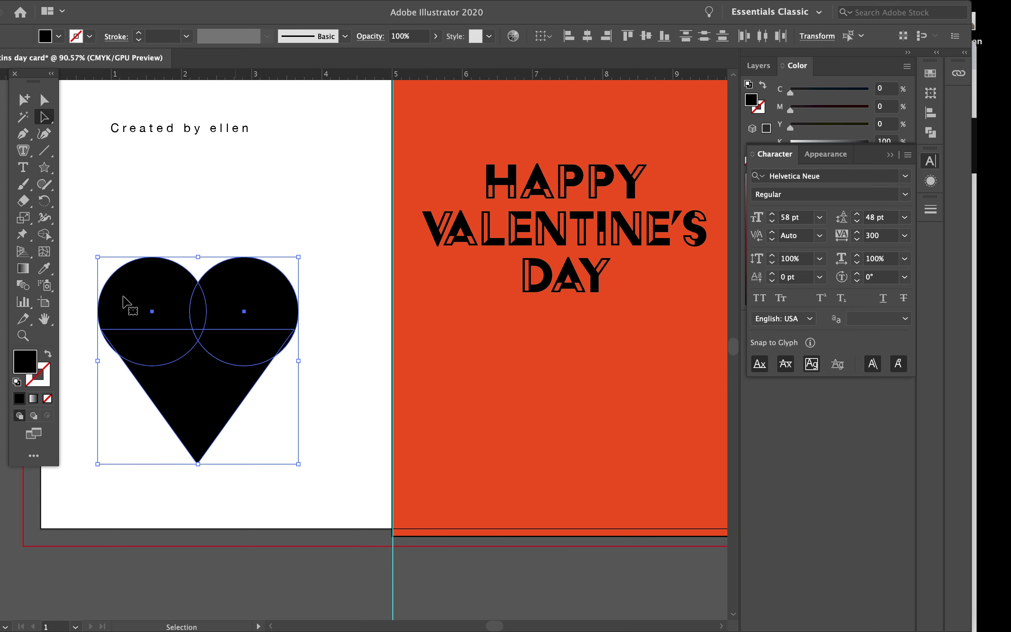
{"action": "left_click", "coordinate": [45, 235]}
{"action": "mouse_move", "coordinate": [129, 276]}
{"action": "left_mouse_down"}
{"action": "mouse_move", "coordinate": [141, 318]}
{"action": "mouse_move", "coordinate": [187, 336]}
{"action": "mouse_move", "coordinate": [195, 313]}
{"action": "mouse_move", "coordinate": [222, 308]}
{"action": "mouse_move", "coordinate": [211, 342]}
{"action": "mouse_move", "coordinate": [219, 371]}
{"action": "mouse_move", "coordinate": [189, 400]}
{"action": "left_mouse_up"}
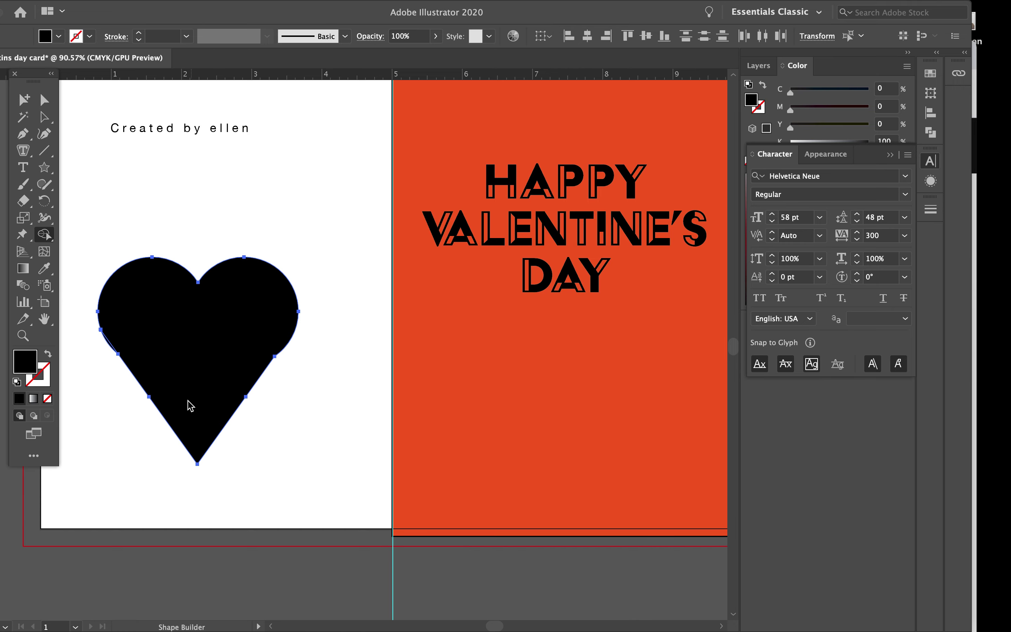
Scale the heart down to about 1.6 in wide and move it onto the orange front panel below "Day"
{"action": "left_click", "coordinate": [44, 117]}
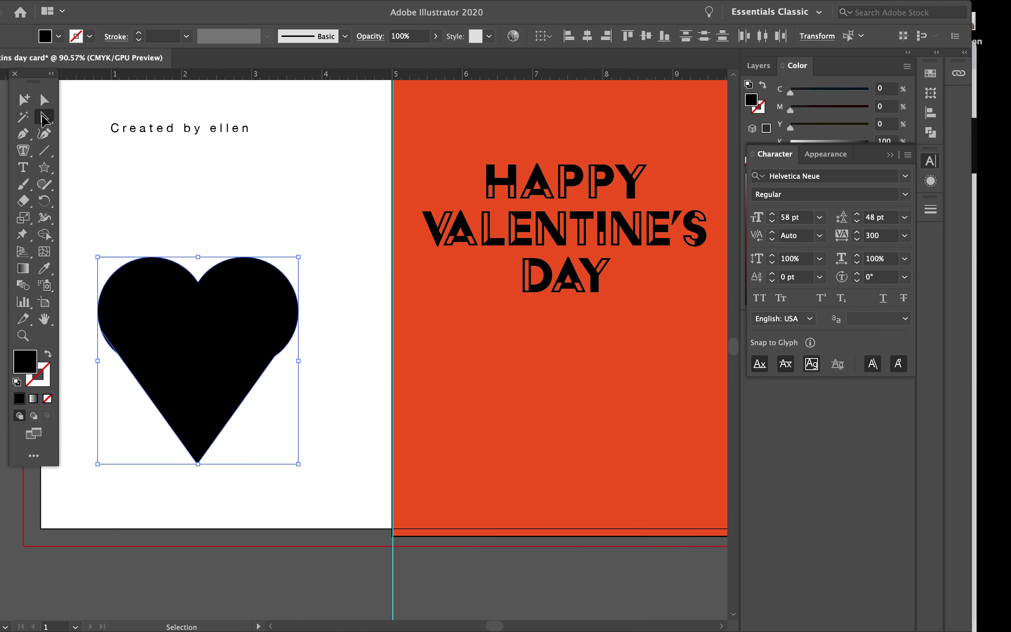
{"action": "left_click_drag", "start_coordinate": [299, 257], "coordinate": [207, 351]}
{"action": "left_click_drag", "start_coordinate": [154, 393], "coordinate": [615, 350]}
{"action": "scroll", "coordinate": [326, 407], "scroll_direction": "right", "scroll_amount": 3}
{"action": "scroll", "coordinate": [326, 408], "scroll_direction": "up", "scroll_amount": 2}
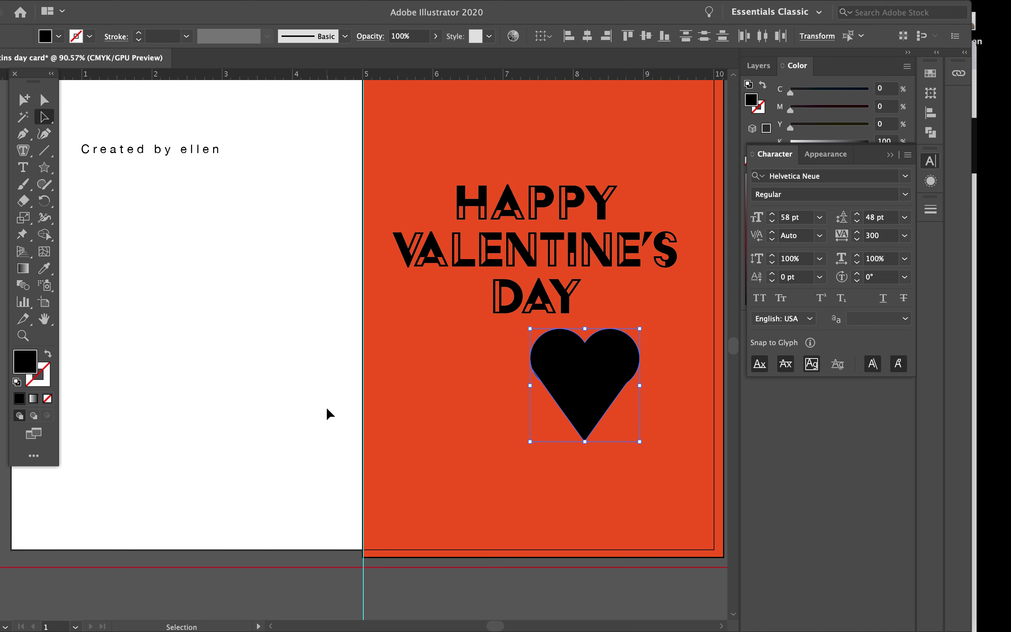
Move the "Created by ellen" credit line down to about mid-height of the white back panel
{"action": "scroll", "coordinate": [326, 407], "scroll_direction": "up", "scroll_amount": 2}
{"action": "scroll", "coordinate": [326, 407], "scroll_direction": "left", "scroll_amount": 3}
{"action": "left_click_drag", "start_coordinate": [253, 182], "coordinate": [256, 324]}
{"action": "left_click", "coordinate": [252, 464]}
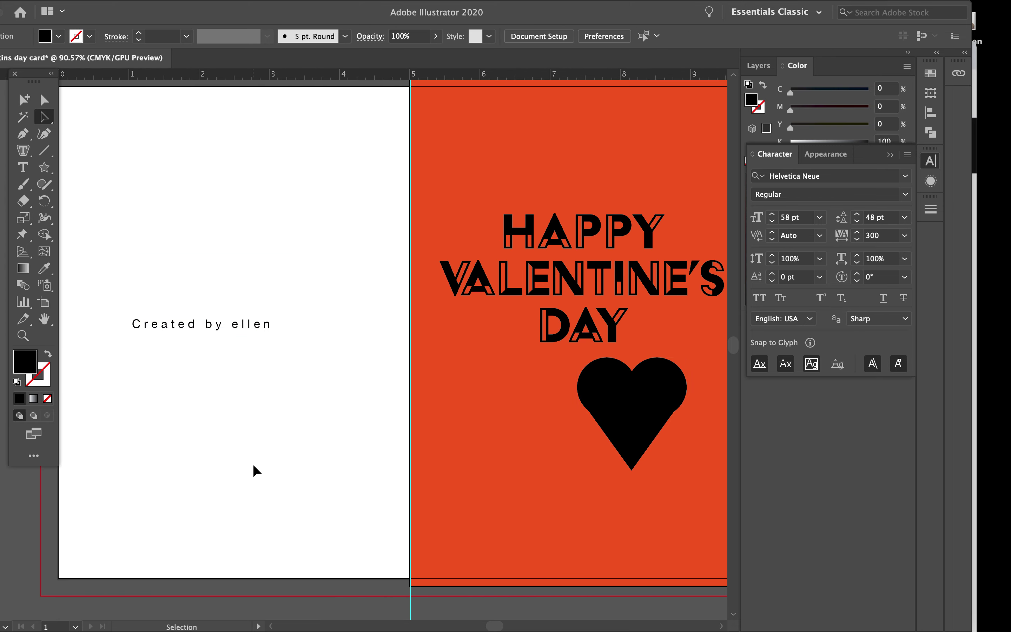
Display the Symbols collection for the document
{"action": "scroll", "coordinate": [253, 464], "scroll_direction": "right", "scroll_amount": 5}
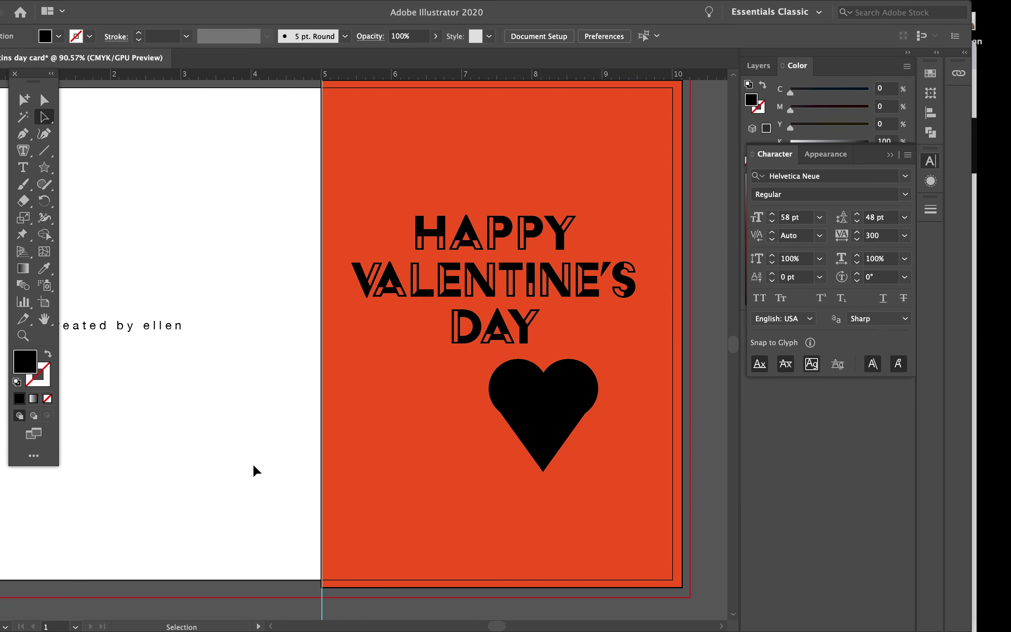
{"action": "mouse_move", "coordinate": [339, 4]}
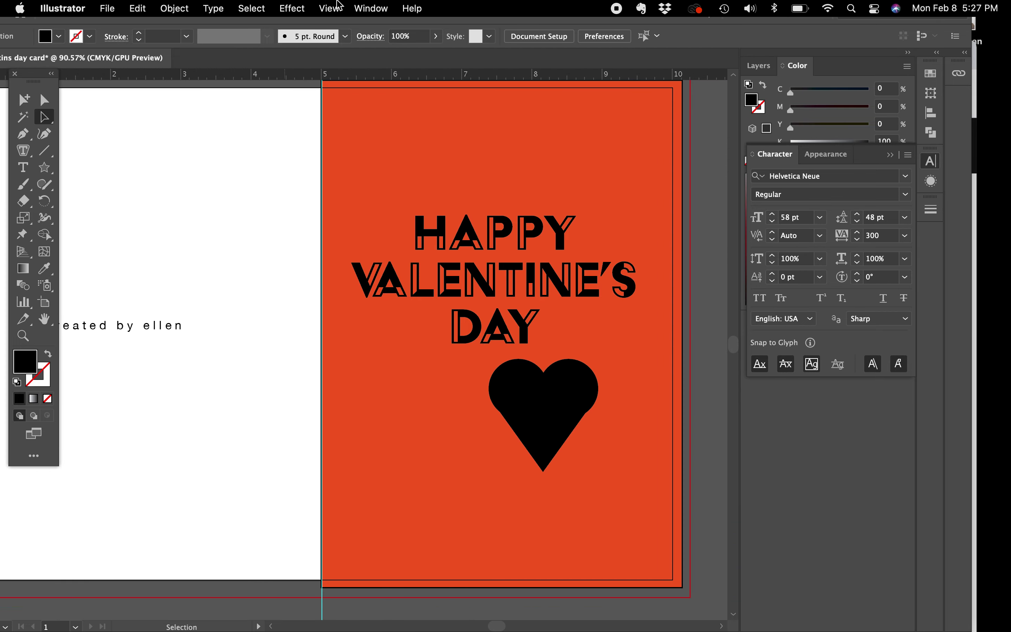
{"action": "left_click", "coordinate": [372, 10]}
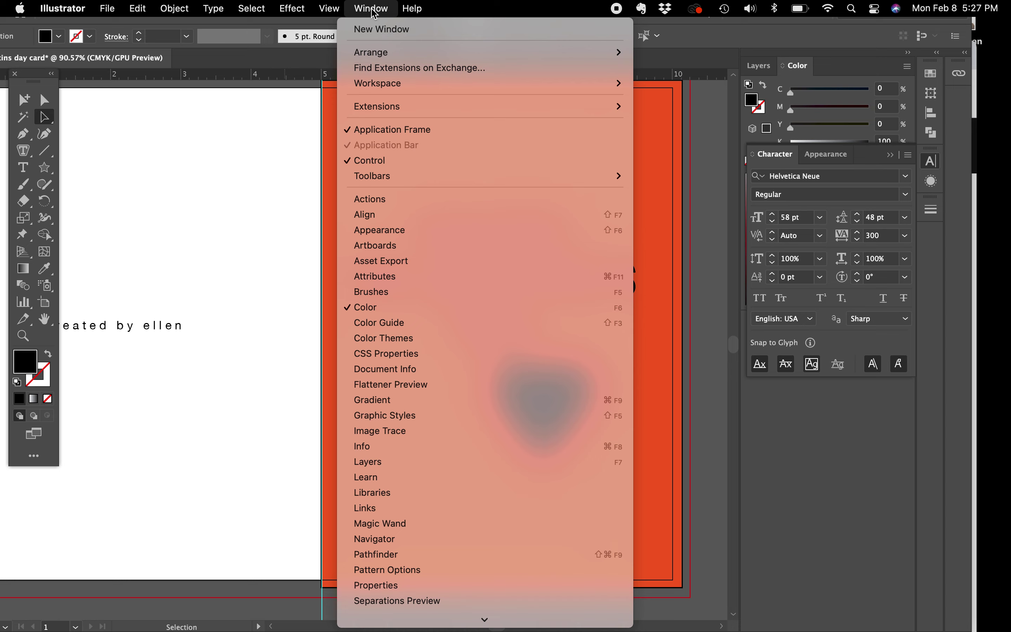
{"action": "scroll", "coordinate": [433, 338], "scroll_direction": "down", "scroll_amount": 10}
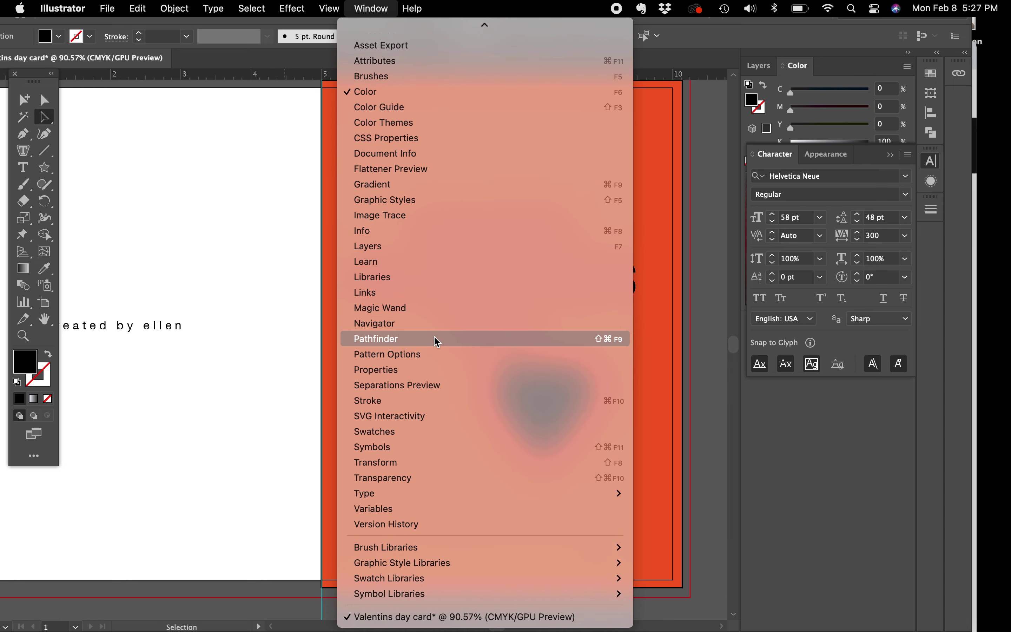
{"action": "mouse_move", "coordinate": [429, 592]}
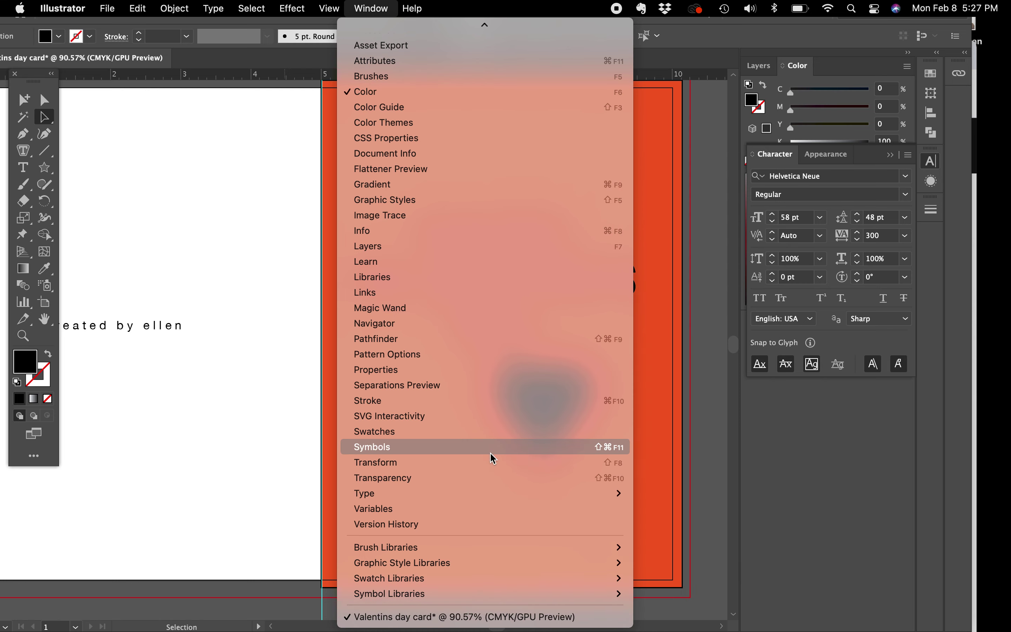
{"action": "left_click", "coordinate": [504, 449]}
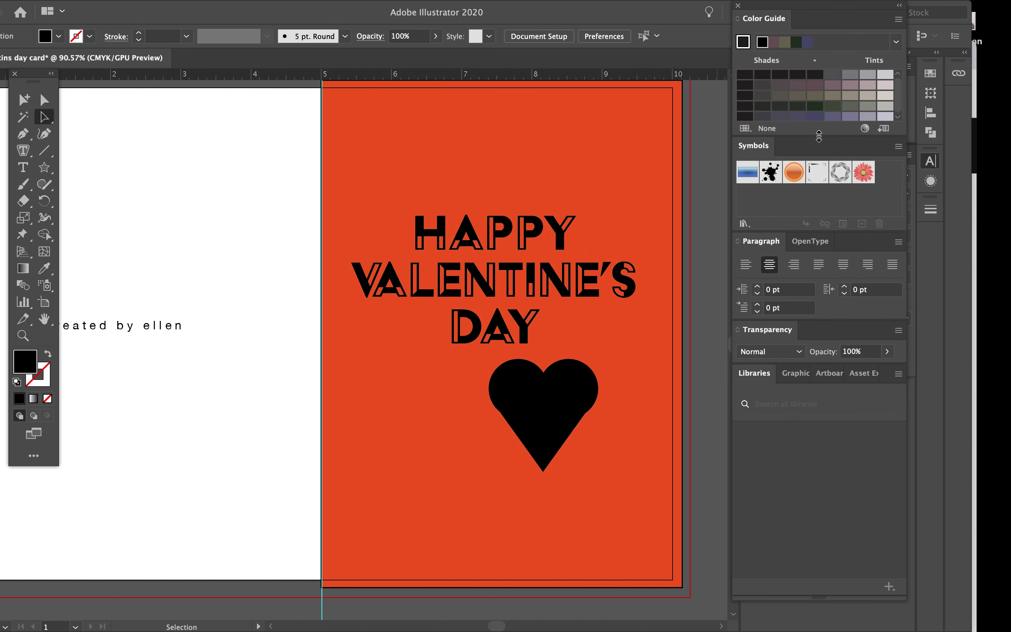
Try out the blue rectangle and orange symbols on the white back panel, stretching the rectangle wide and deleting it
{"action": "left_click_drag", "start_coordinate": [744, 175], "coordinate": [187, 420]}
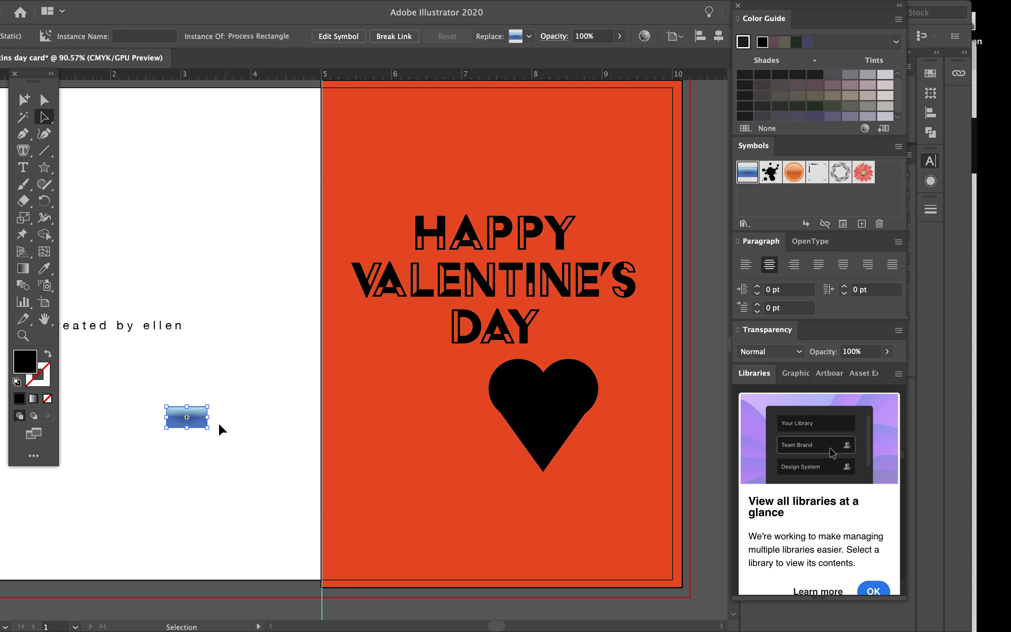
{"action": "left_click_drag", "start_coordinate": [208, 420], "coordinate": [363, 417]}
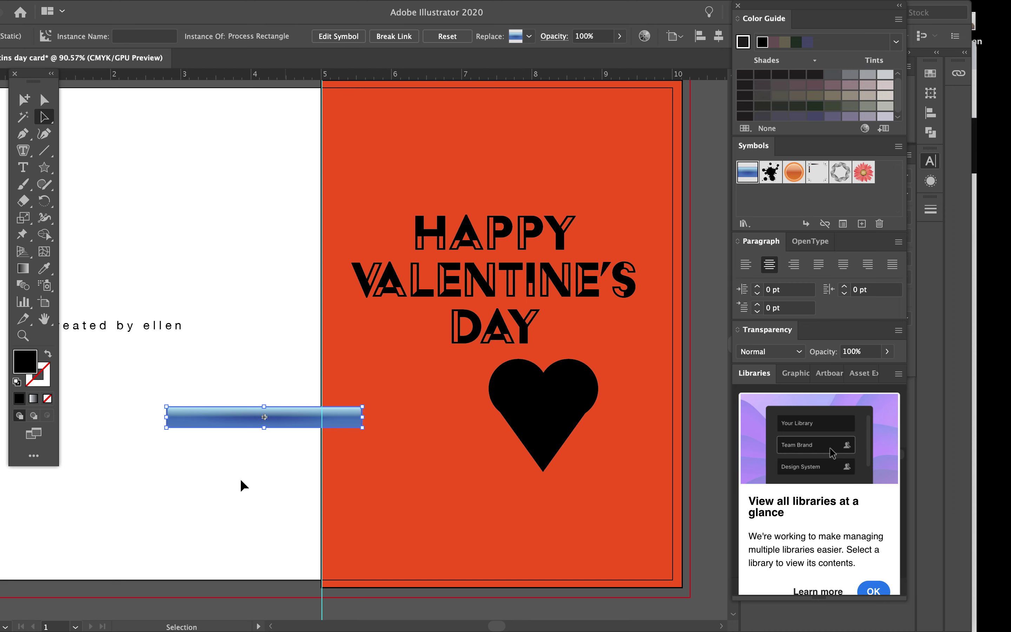
{"action": "key", "text": "Delete"}
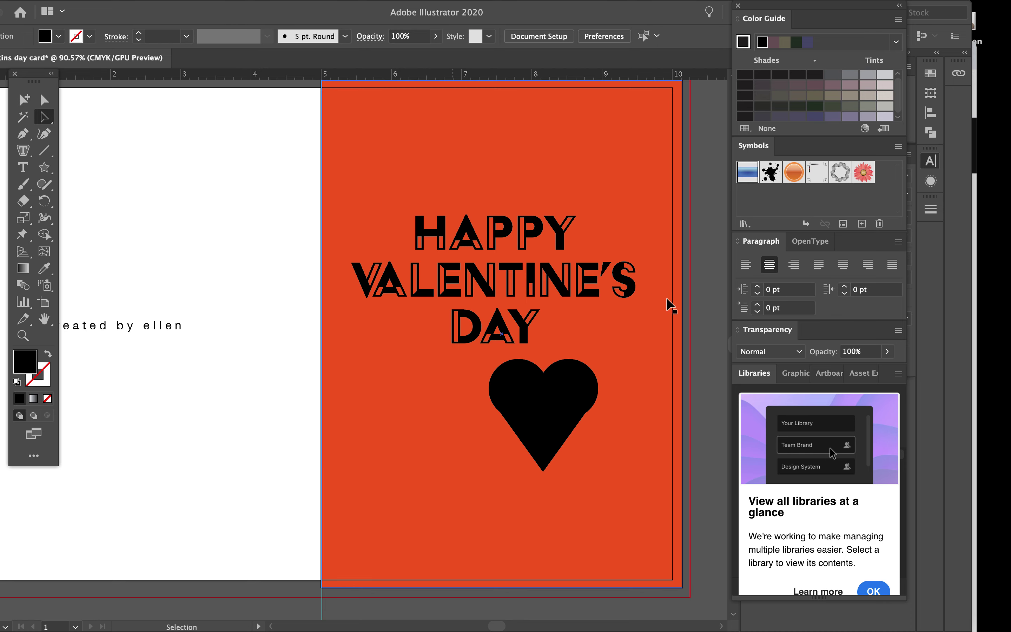
{"action": "mouse_move", "coordinate": [794, 178]}
{"action": "left_mouse_down"}
{"action": "mouse_move", "coordinate": [129, 434]}
{"action": "mouse_move", "coordinate": [198, 496]}
{"action": "left_mouse_up"}
{"action": "left_click", "coordinate": [158, 511]}
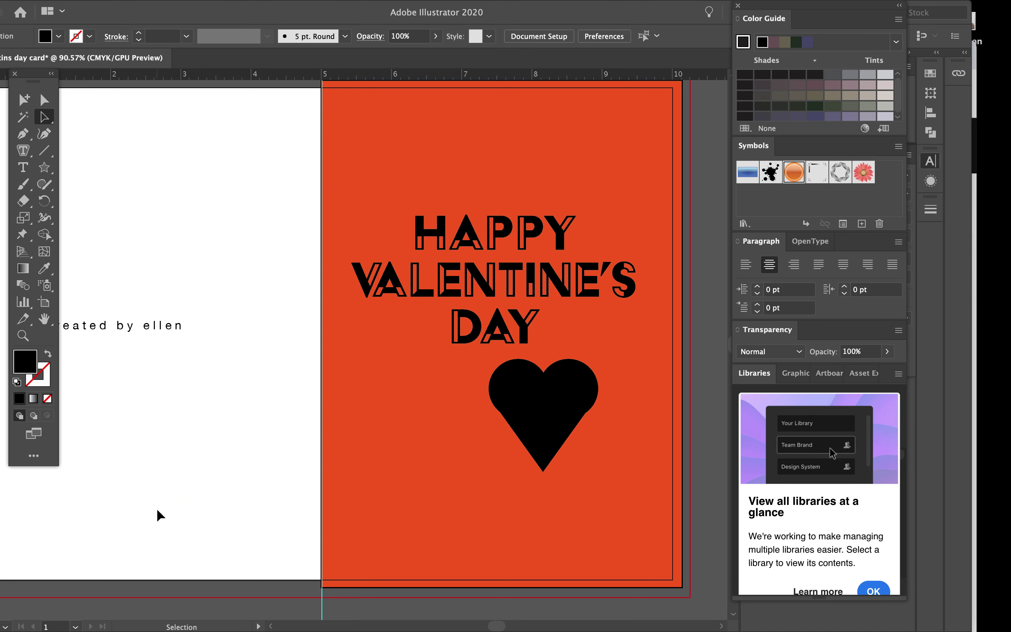
Open the Flowers symbol library and enlarge it to show all its symbols
{"action": "left_click", "coordinate": [899, 147]}
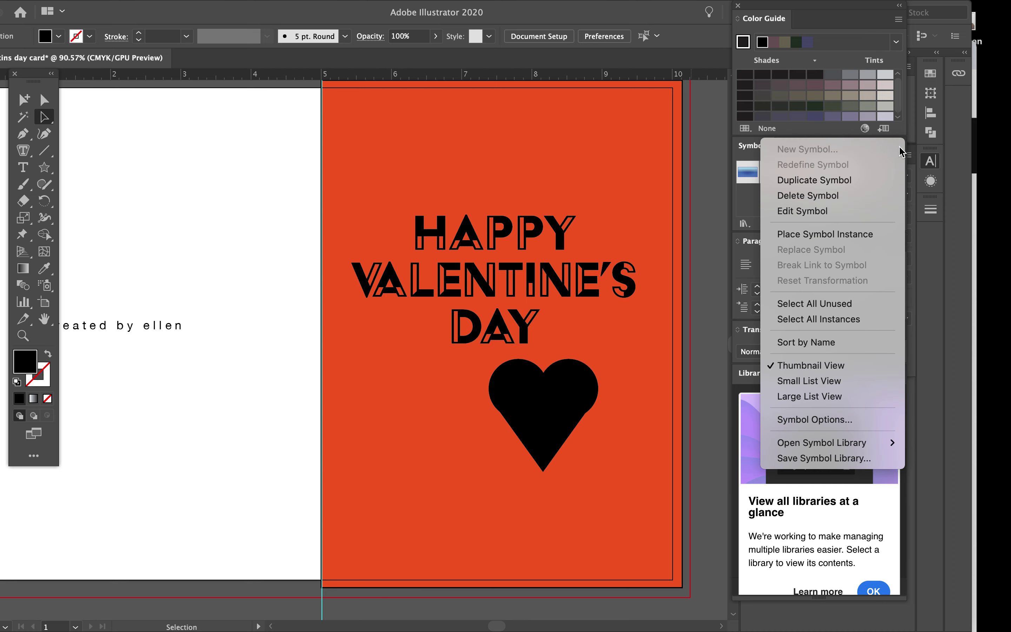
{"action": "mouse_move", "coordinate": [853, 447]}
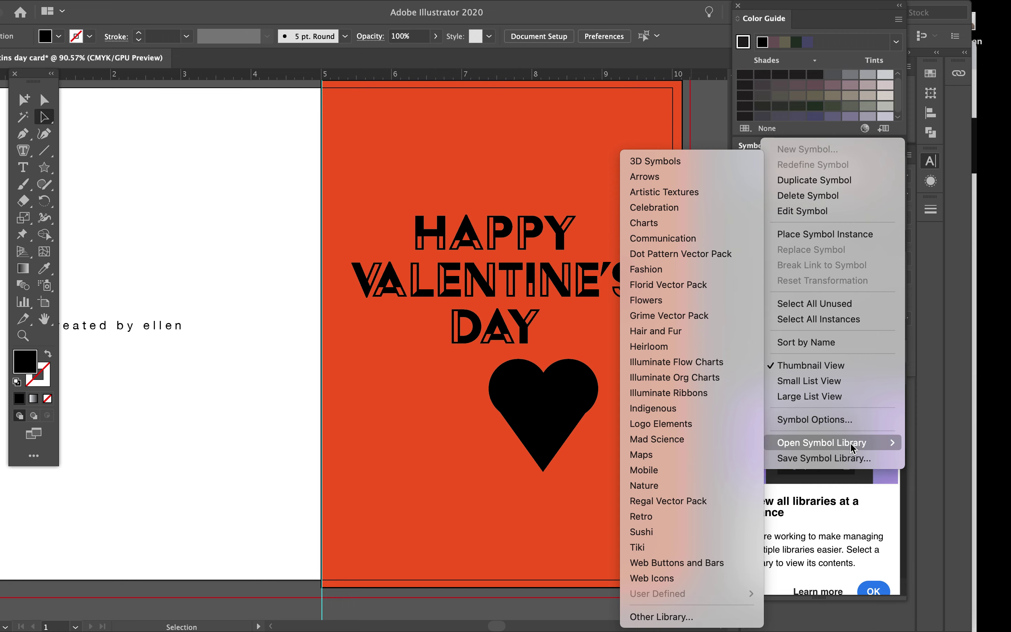
{"action": "left_click", "coordinate": [746, 206]}
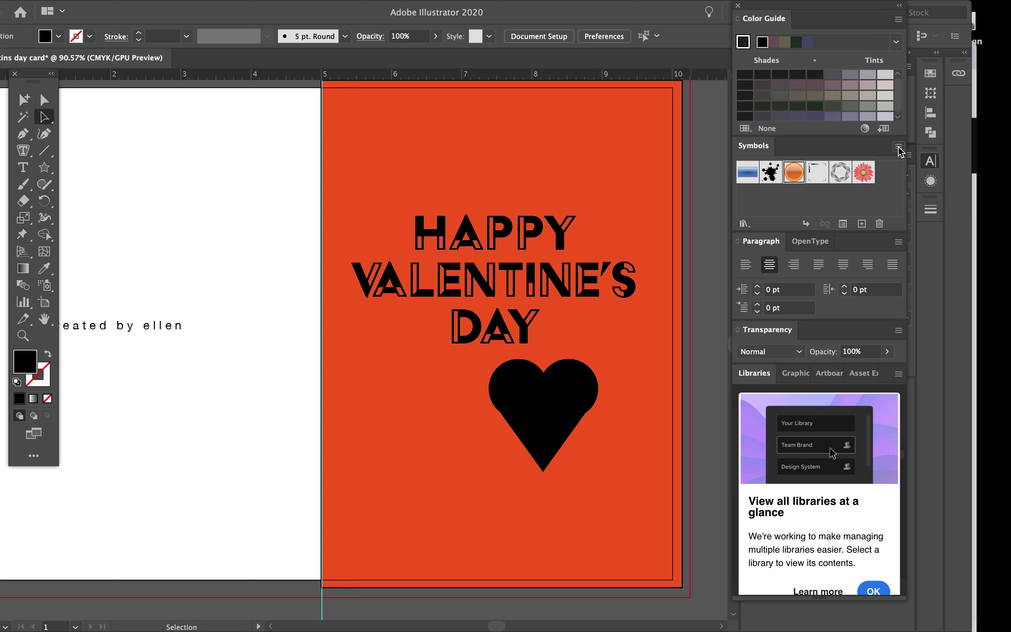
{"action": "left_click", "coordinate": [898, 147]}
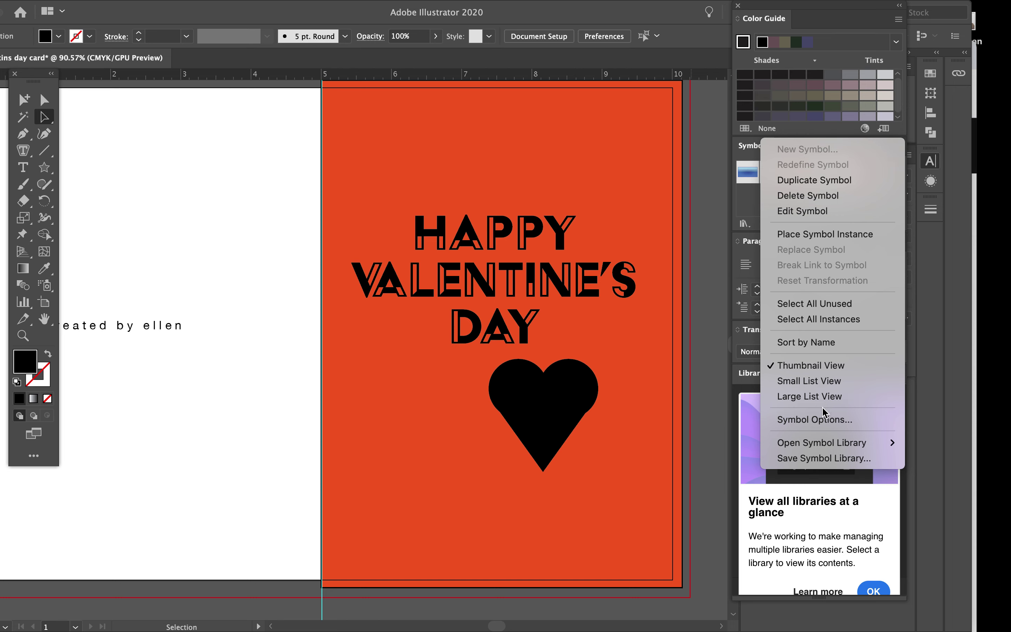
{"action": "mouse_move", "coordinate": [821, 444]}
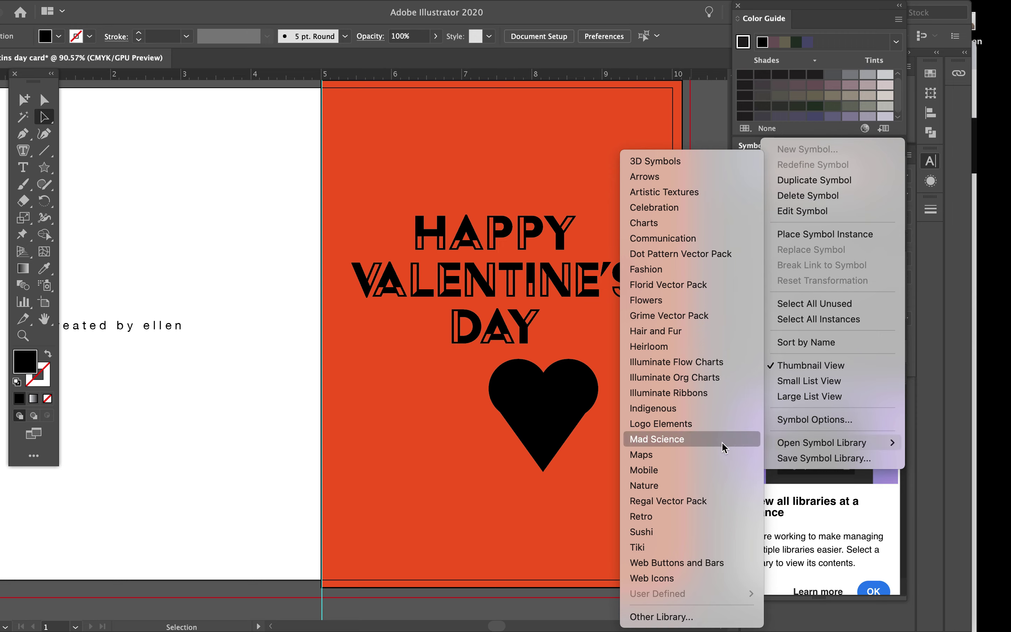
{"action": "left_click", "coordinate": [727, 309]}
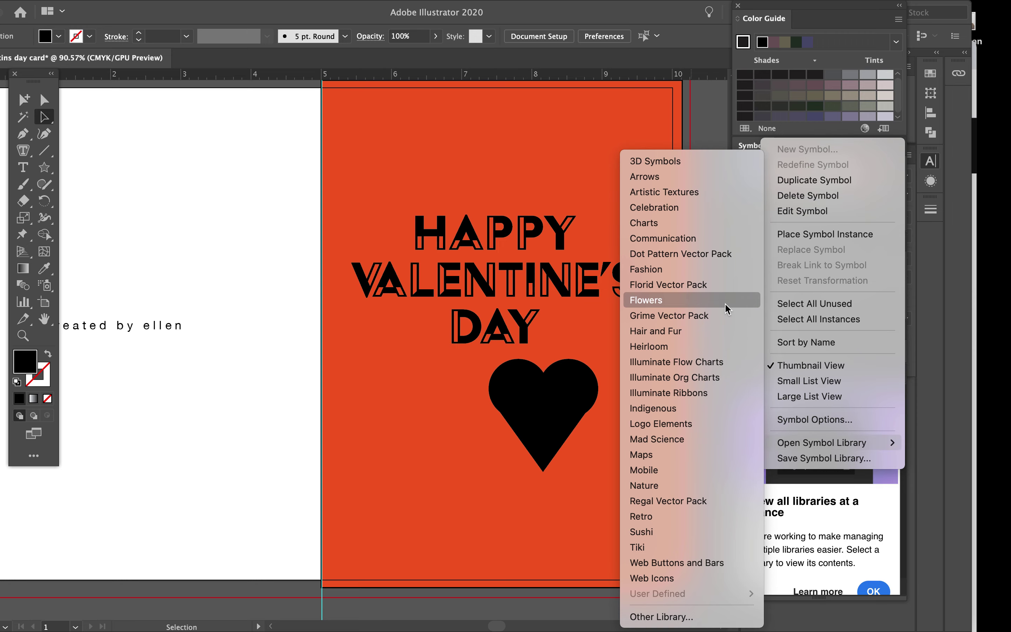
{"action": "left_click_drag", "start_coordinate": [505, 385], "coordinate": [496, 432]}
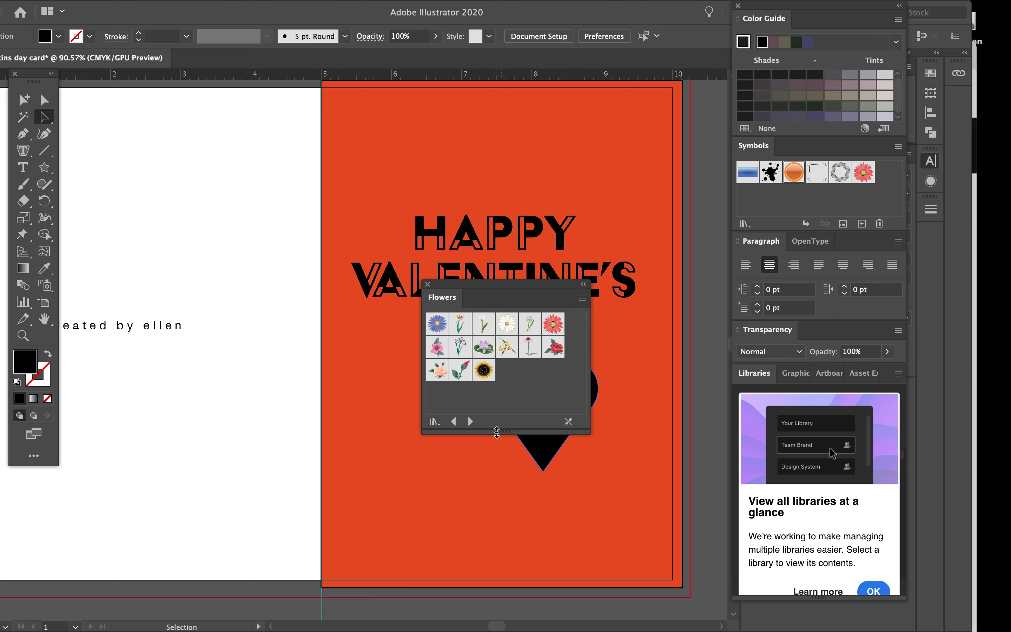
Place a Sunflower and a Red Rose symbol on the white back panel and close the Flowers library
{"action": "left_click_drag", "start_coordinate": [484, 370], "coordinate": [200, 446]}
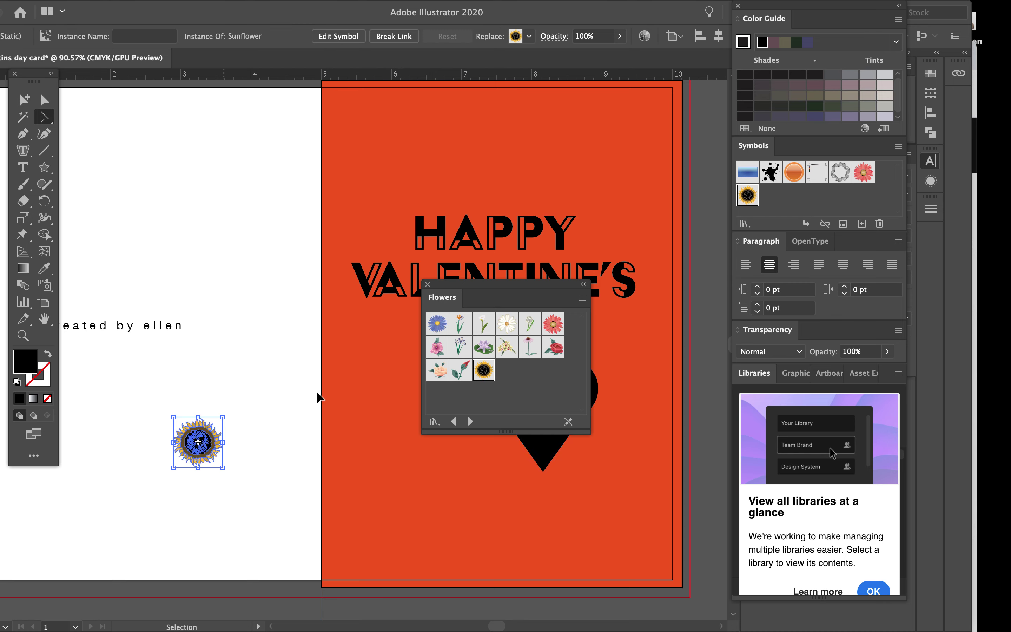
{"action": "left_click_drag", "start_coordinate": [551, 351], "coordinate": [220, 336]}
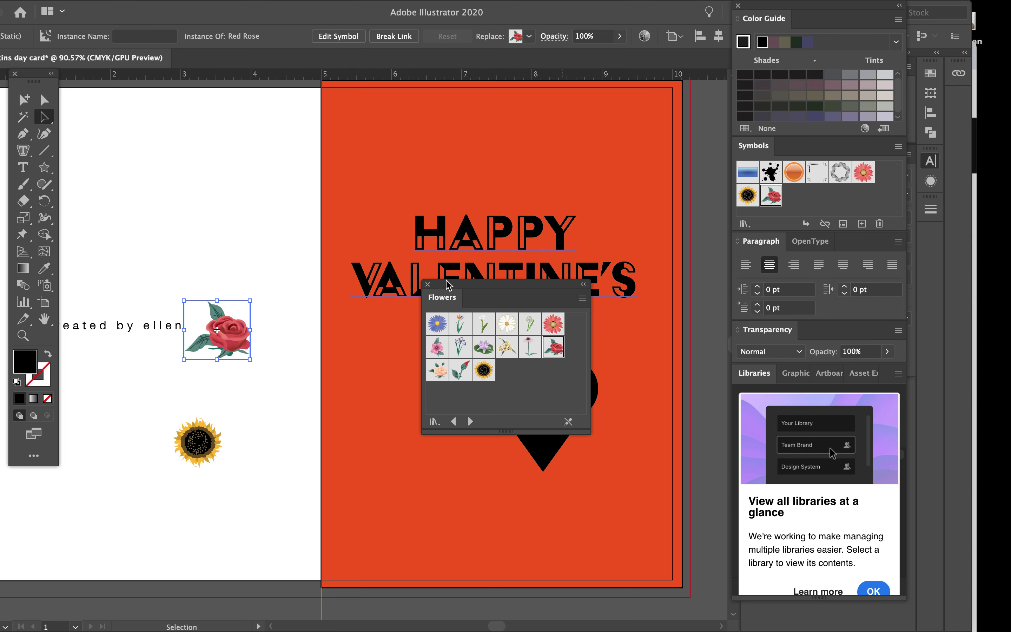
{"action": "left_click", "coordinate": [427, 285]}
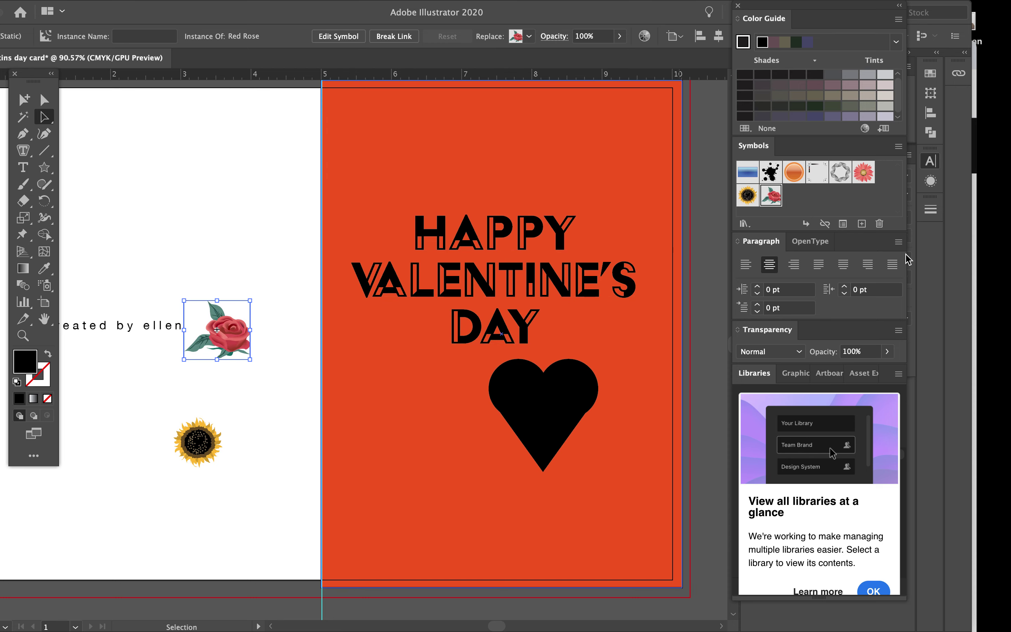
Place a Shell symbol from the Nature library just below the sunflower on the back panel
{"action": "left_click", "coordinate": [899, 147]}
{"action": "mouse_move", "coordinate": [853, 449]}
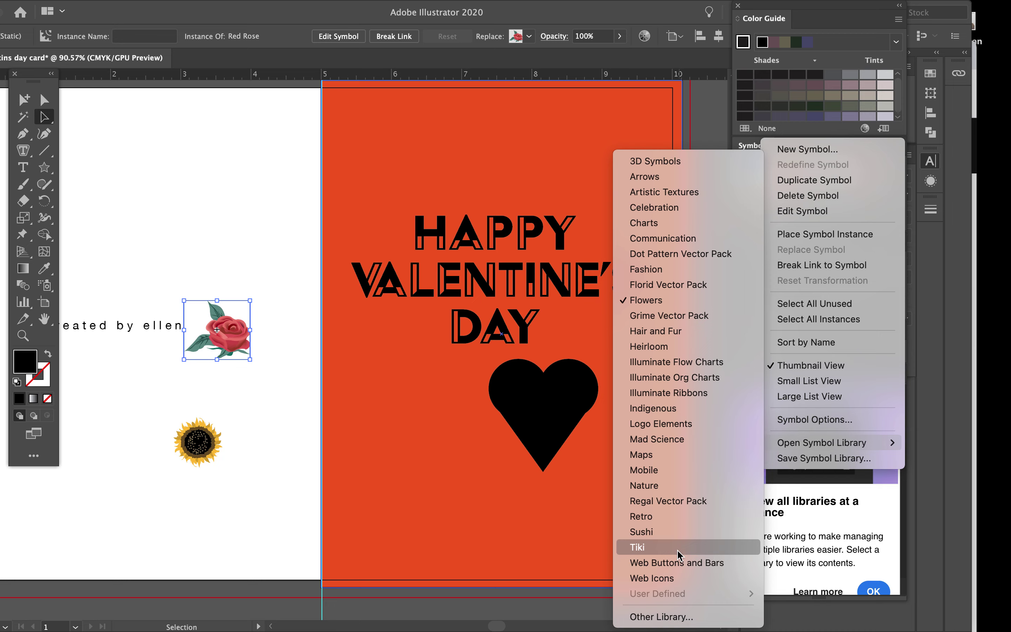
{"action": "left_click", "coordinate": [688, 486]}
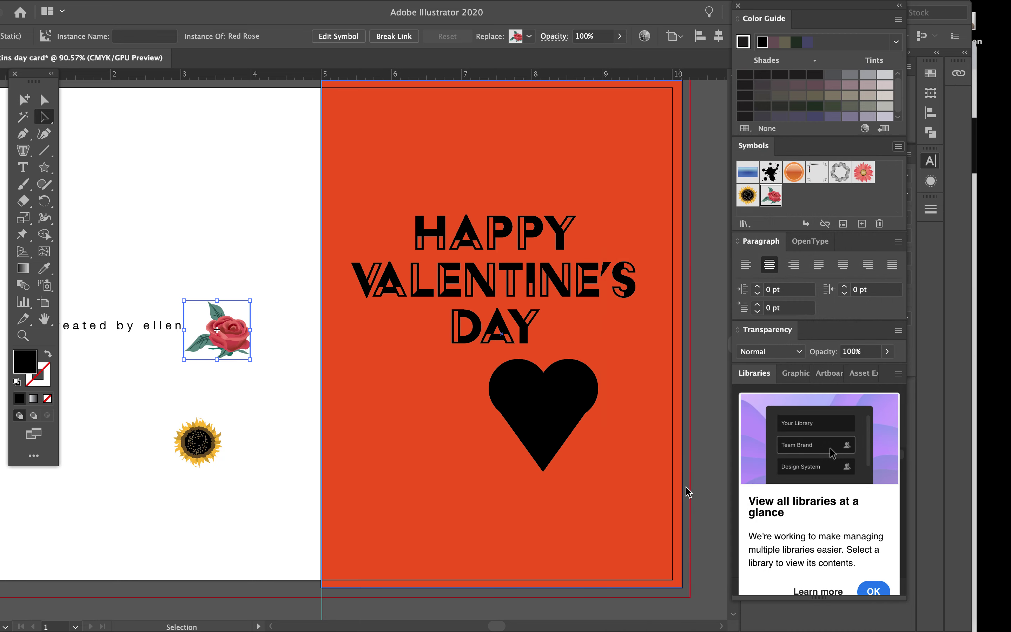
{"action": "left_click_drag", "start_coordinate": [502, 383], "coordinate": [487, 573]}
{"action": "left_click_drag", "start_coordinate": [484, 463], "coordinate": [242, 490]}
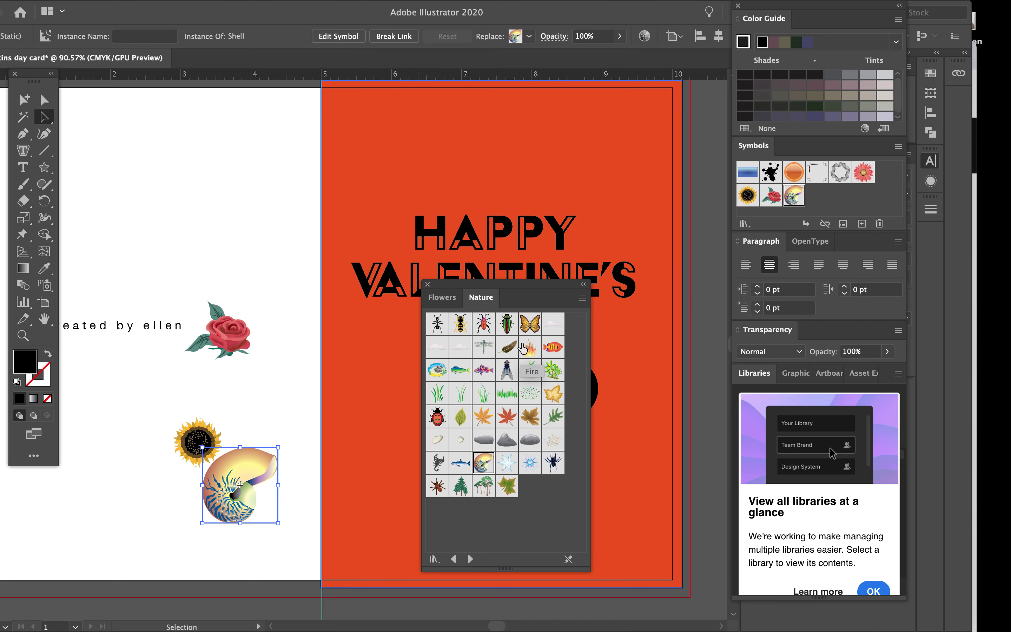
{"action": "left_click", "coordinate": [428, 285]}
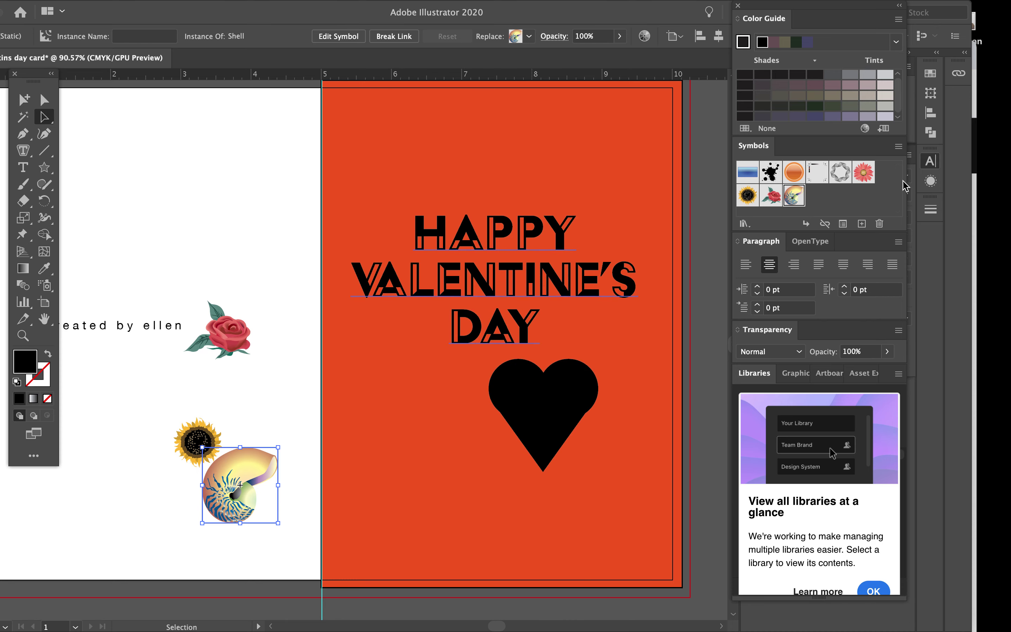
Place a Cake symbol from the Celebration library above the rose on the back panel
{"action": "left_click", "coordinate": [899, 148]}
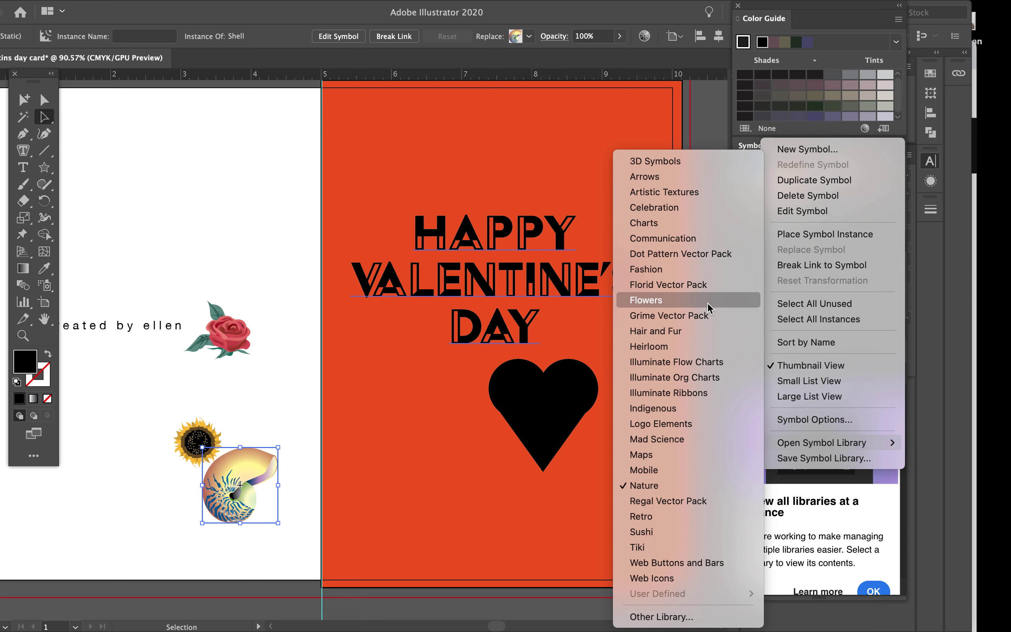
{"action": "left_click", "coordinate": [698, 209]}
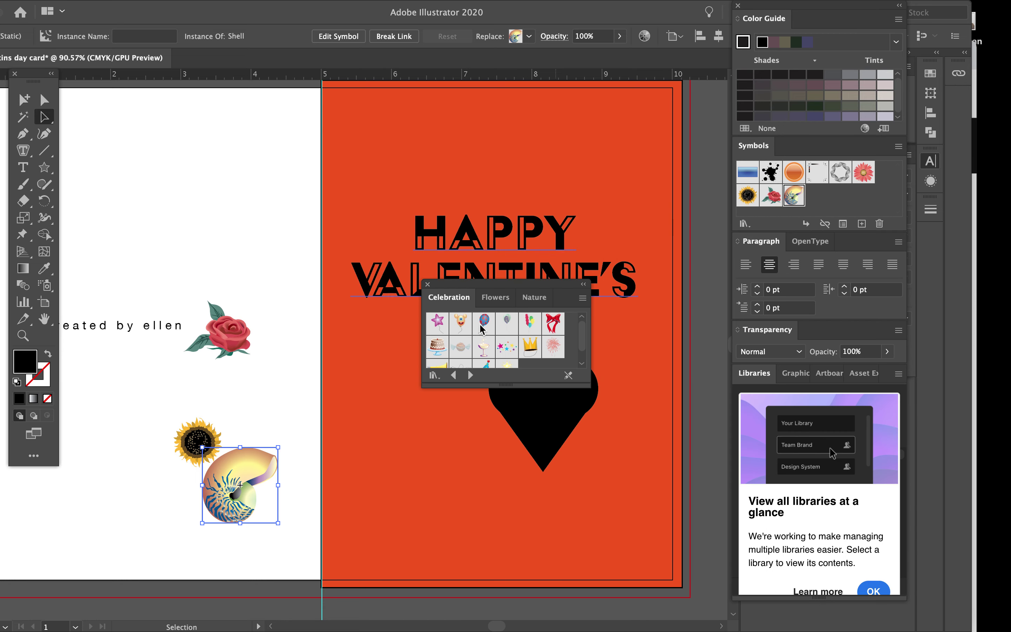
{"action": "left_click_drag", "start_coordinate": [503, 386], "coordinate": [505, 464]}
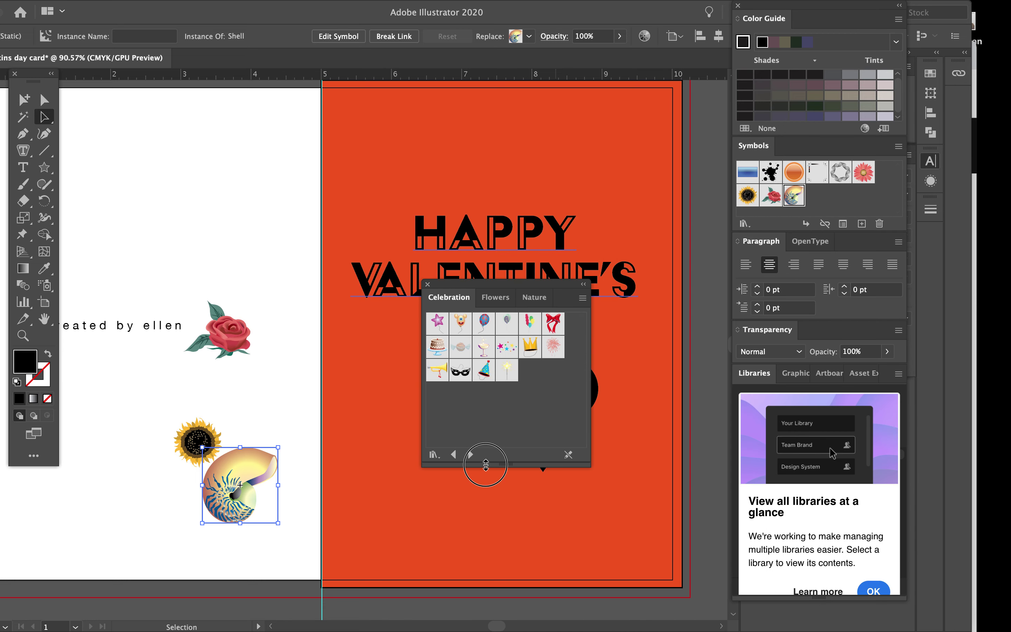
{"action": "left_click_drag", "start_coordinate": [437, 353], "coordinate": [233, 220]}
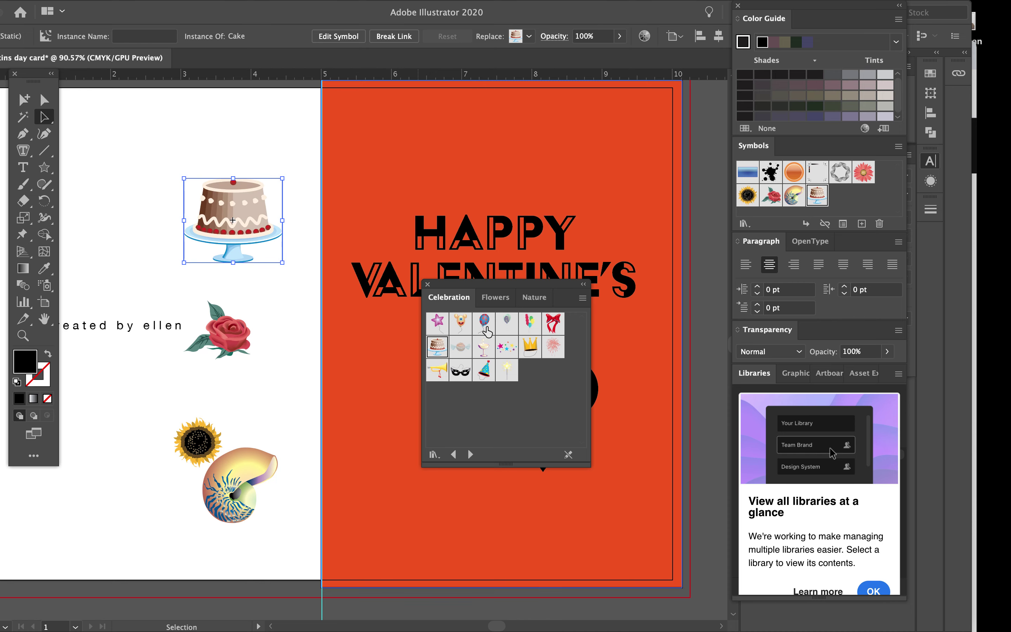
{"action": "left_click", "coordinate": [427, 286]}
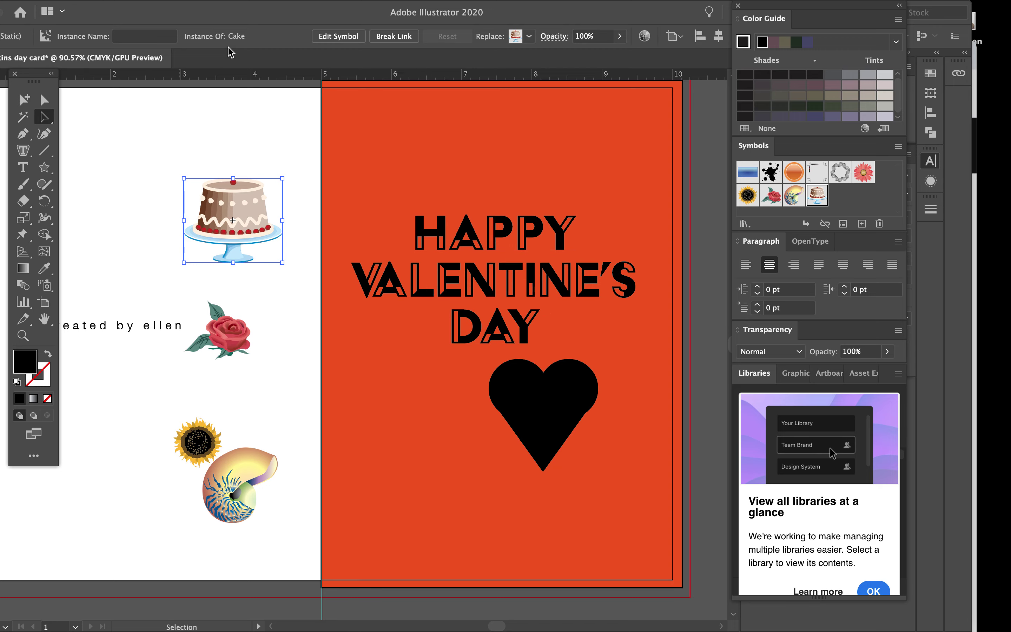
Shrink the rose and set it right at the end of the "Created by ellen" credit line
{"action": "left_click_drag", "start_coordinate": [206, 9], "coordinate": [276, 9]}
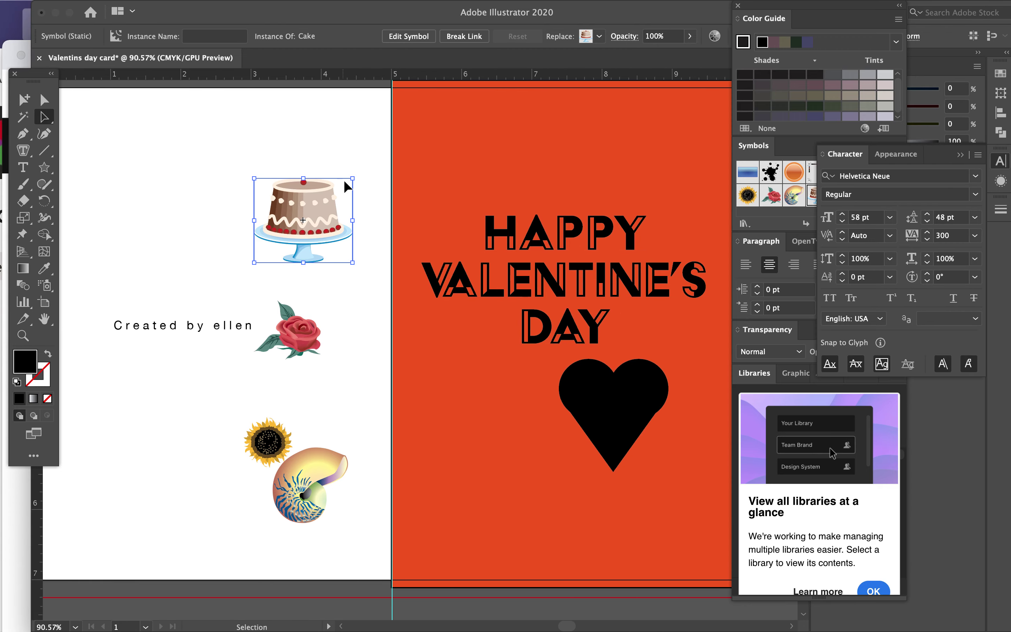
{"action": "left_click_drag", "start_coordinate": [349, 174], "coordinate": [352, 177]}
{"action": "left_click_drag", "start_coordinate": [303, 334], "coordinate": [264, 333]}
{"action": "left_click", "coordinate": [323, 419]}
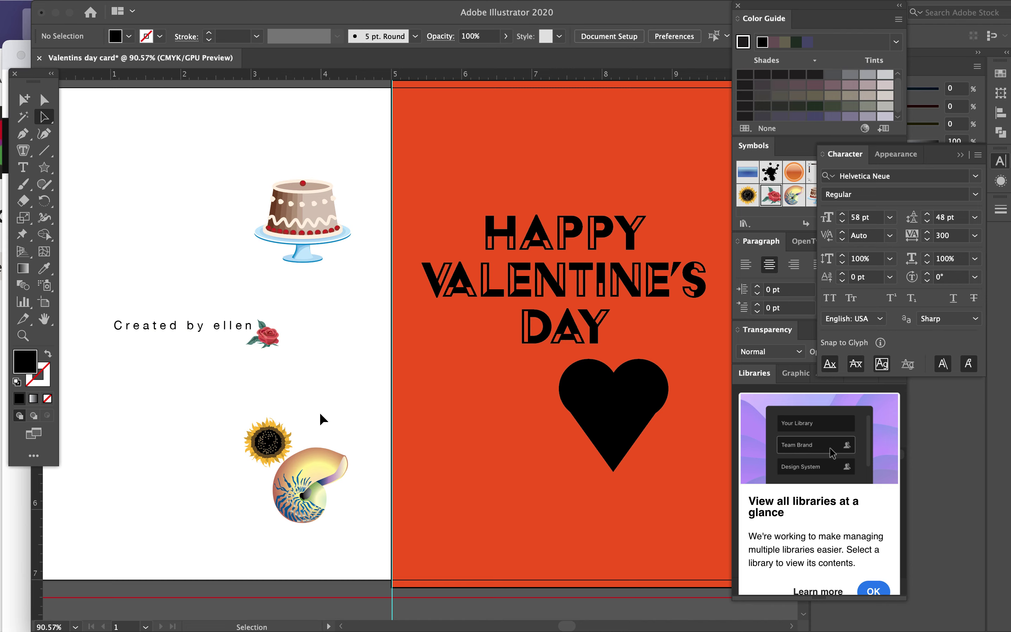
Try the shell on the orange front panel beside the heart and move it back to the white panel
{"action": "scroll", "coordinate": [323, 419], "scroll_direction": "right", "scroll_amount": 5}
{"action": "left_click_drag", "start_coordinate": [226, 461], "coordinate": [392, 393]}
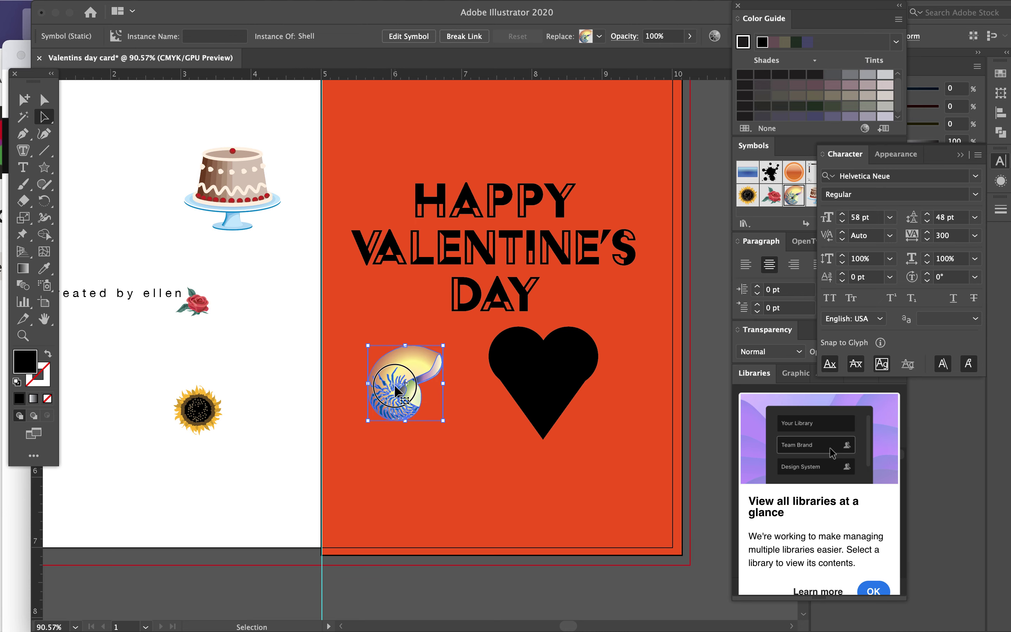
{"action": "left_click_drag", "start_coordinate": [395, 391], "coordinate": [249, 464]}
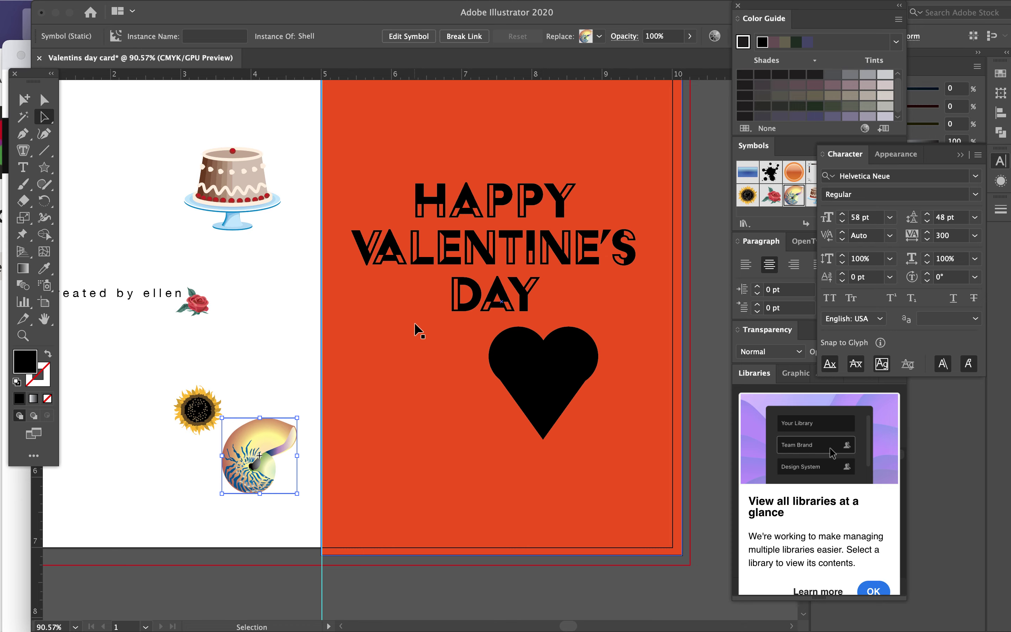
Arrange the cake, sunflower and shell in a horizontal row along the lower part of the white back panel
{"action": "scroll", "coordinate": [383, 395], "scroll_direction": "left", "scroll_amount": 5}
{"action": "left_click_drag", "start_coordinate": [357, 171], "coordinate": [164, 435]}
{"action": "left_click", "coordinate": [300, 406]}
{"action": "left_click_drag", "start_coordinate": [300, 407], "coordinate": [251, 453]}
{"action": "left_click_drag", "start_coordinate": [328, 456], "coordinate": [307, 458]}
{"action": "left_click", "coordinate": [368, 378]}
{"action": "scroll", "coordinate": [368, 380], "scroll_direction": "right", "scroll_amount": 1}
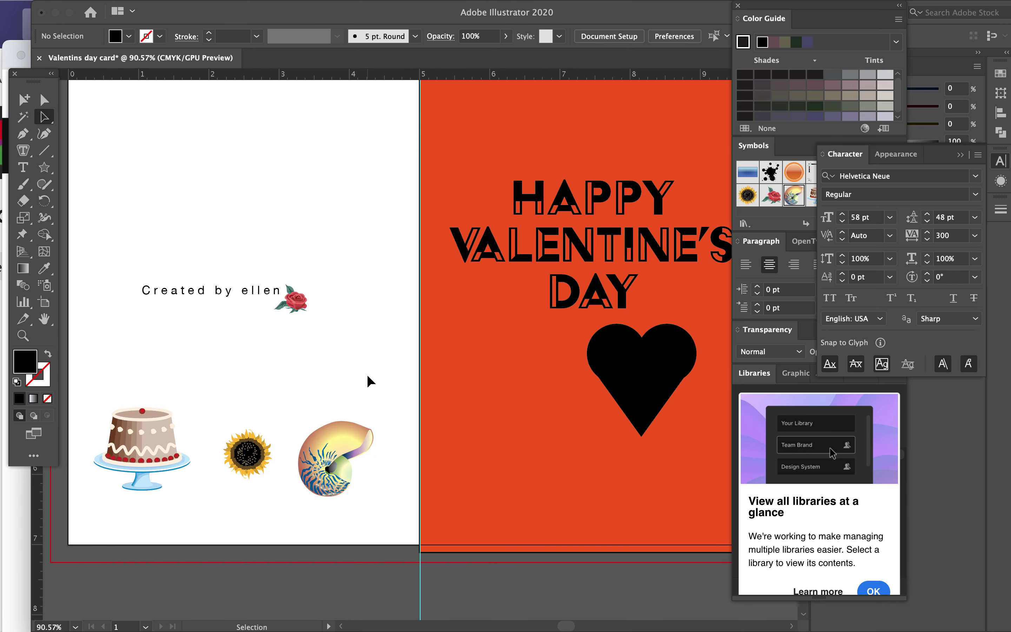
Switch to Microsoft Teams and open the Valentine's Card assignment of the P5 COMMERCIAL ART 1 class
{"action": "scroll", "coordinate": [368, 378], "scroll_direction": "right", "scroll_amount": 5}
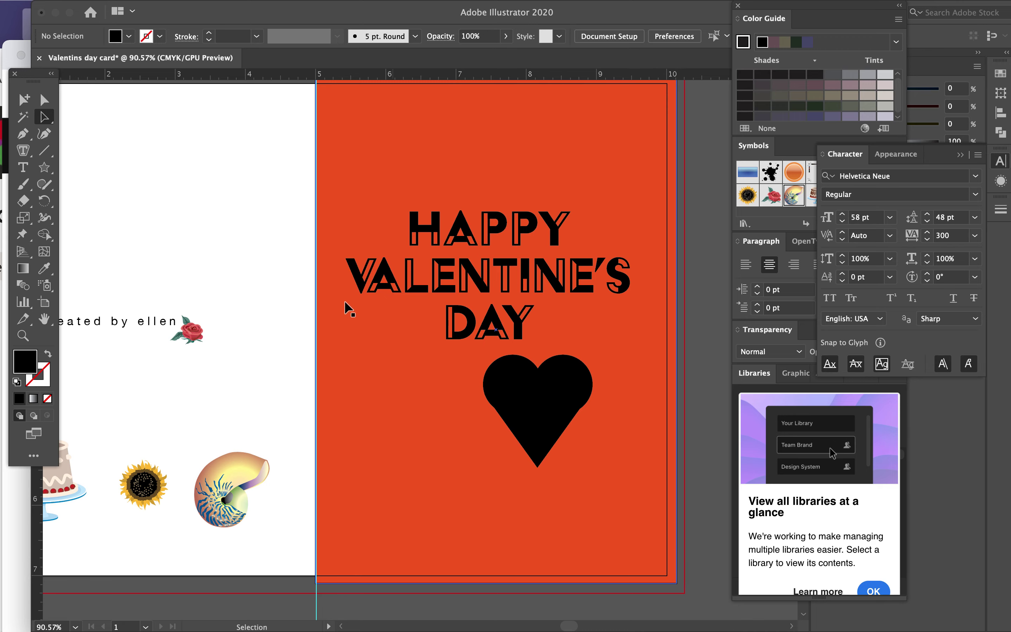
{"action": "left_click_drag", "start_coordinate": [407, 14], "coordinate": [409, 226]}
{"action": "left_click", "coordinate": [640, 28]}
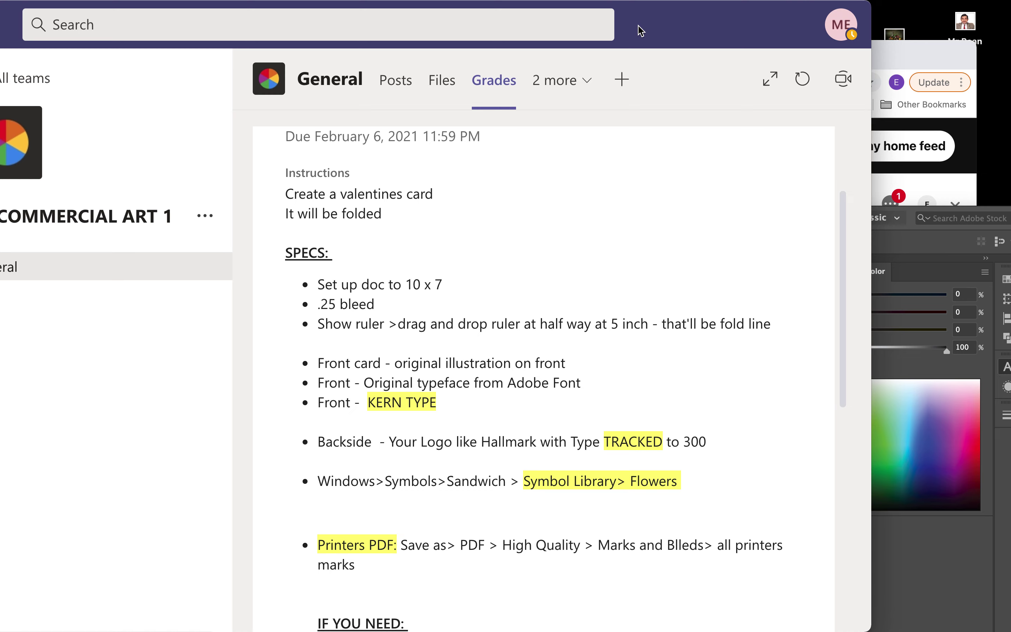
{"action": "left_click_drag", "start_coordinate": [647, 31], "coordinate": [771, 30]}
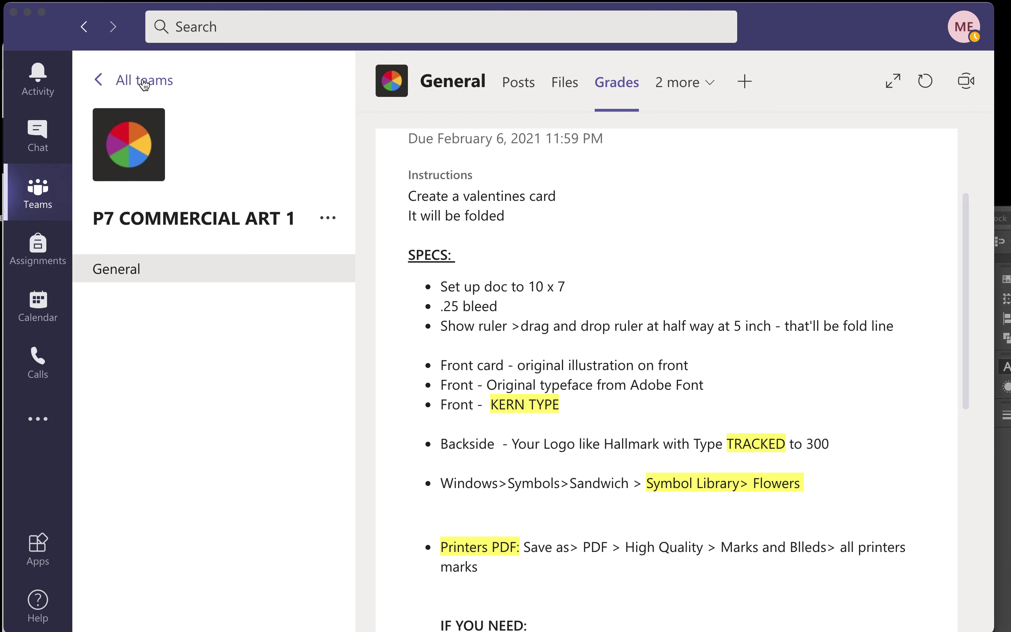
{"action": "left_click", "coordinate": [143, 79]}
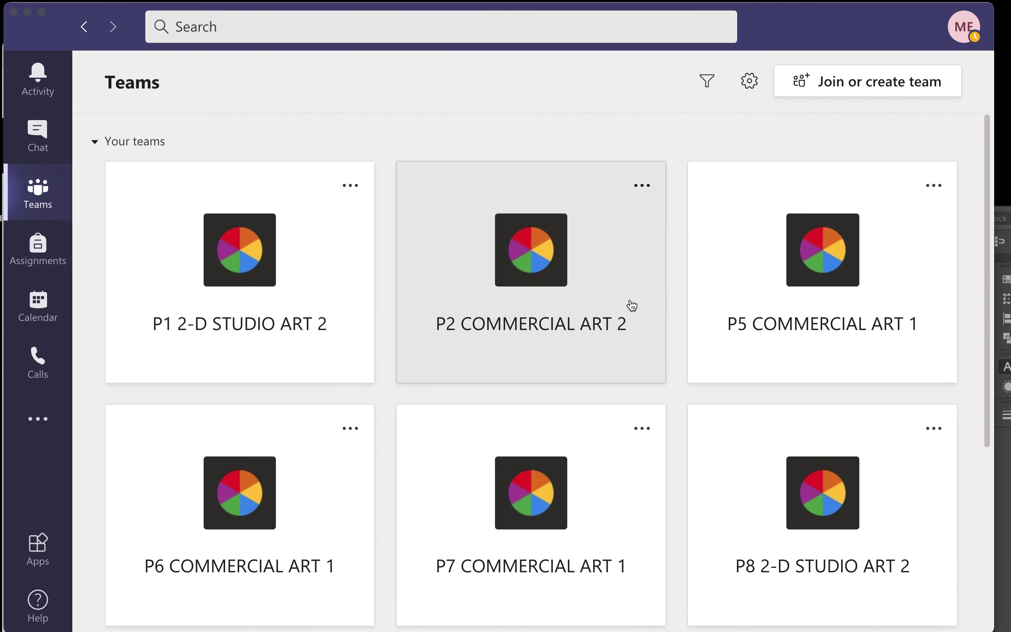
{"action": "left_click", "coordinate": [797, 340]}
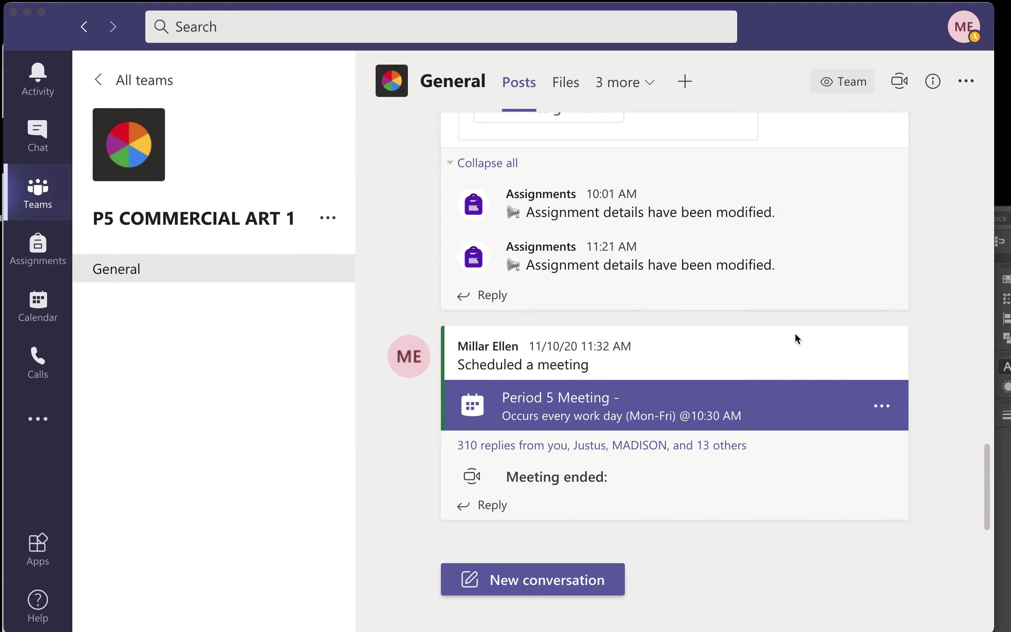
{"action": "left_click", "coordinate": [636, 87]}
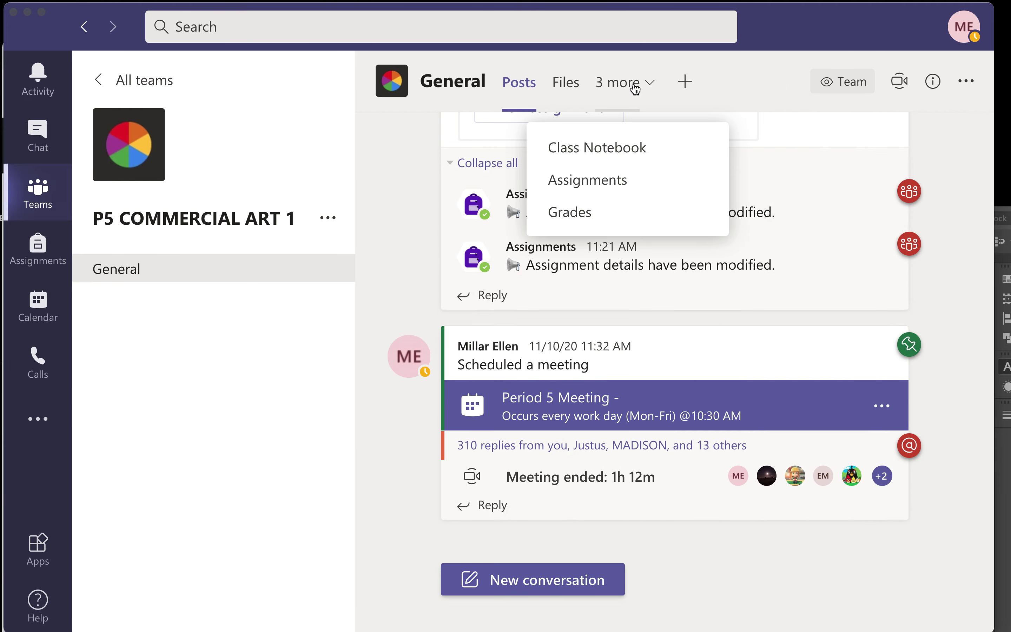
{"action": "left_click", "coordinate": [603, 189]}
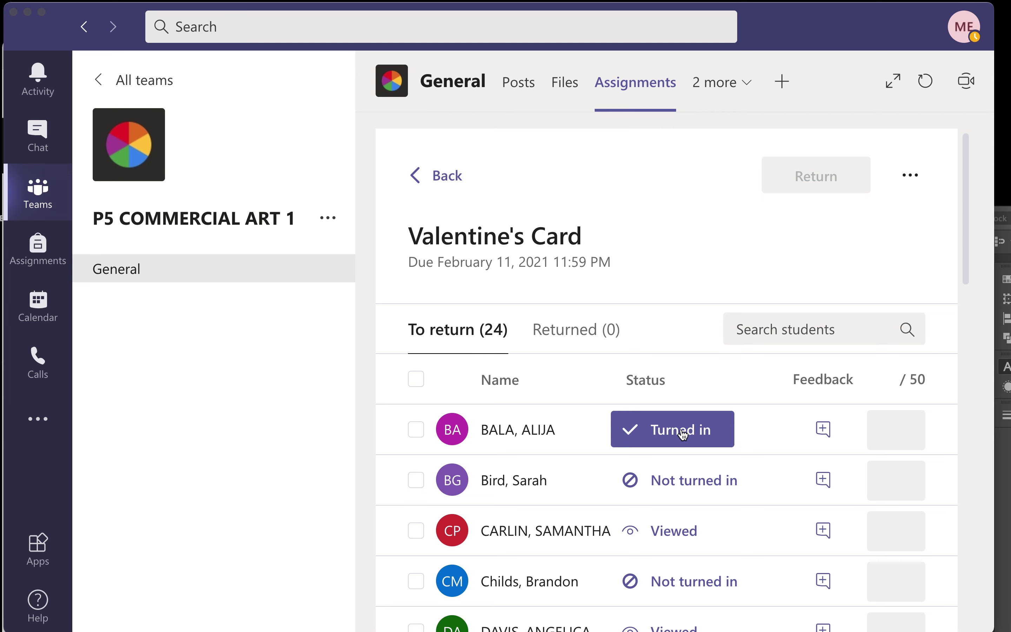
Examine the turn-in status of the students in the Valentine's Card assignment list
{"action": "scroll", "coordinate": [684, 430], "scroll_direction": "down", "scroll_amount": 3}
{"action": "scroll", "coordinate": [683, 435], "scroll_direction": "down", "scroll_amount": 4}
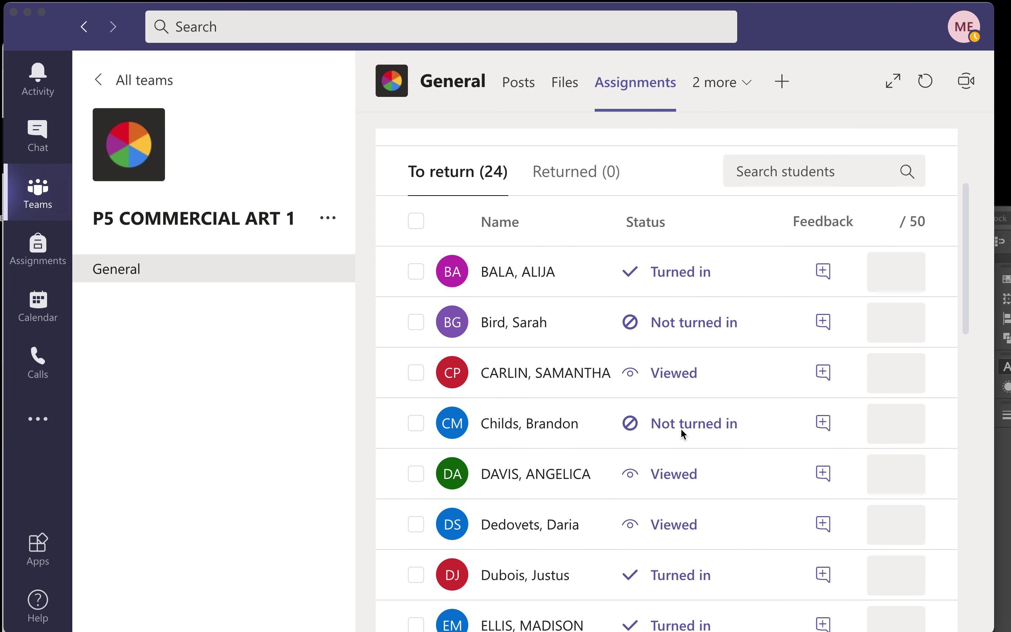
{"action": "scroll", "coordinate": [681, 429], "scroll_direction": "down", "scroll_amount": 5}
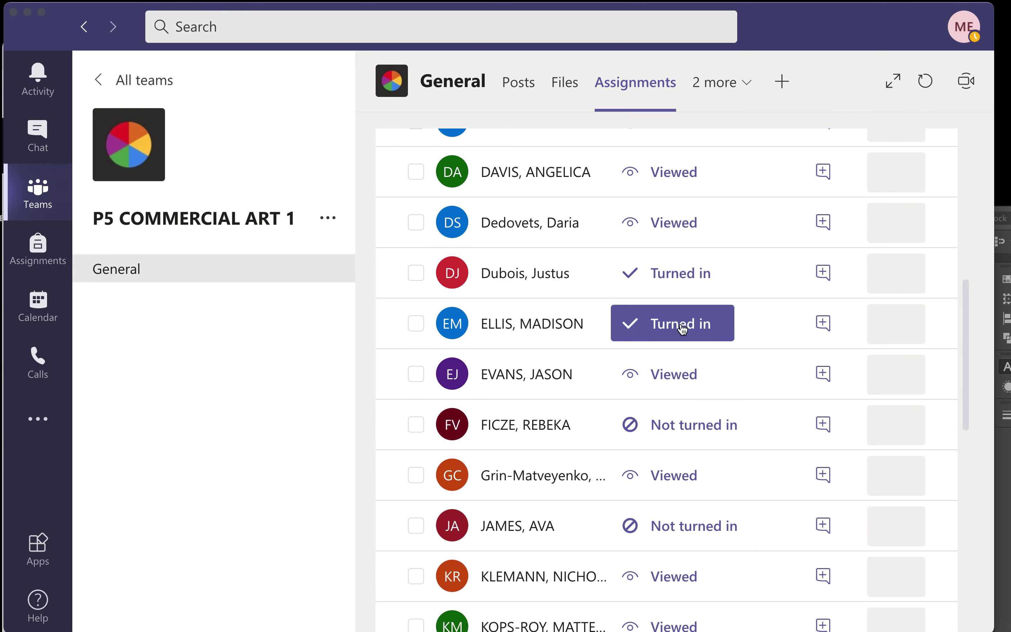
{"action": "scroll", "coordinate": [678, 485], "scroll_direction": "down", "scroll_amount": 2}
{"action": "scroll", "coordinate": [677, 498], "scroll_direction": "down", "scroll_amount": 4}
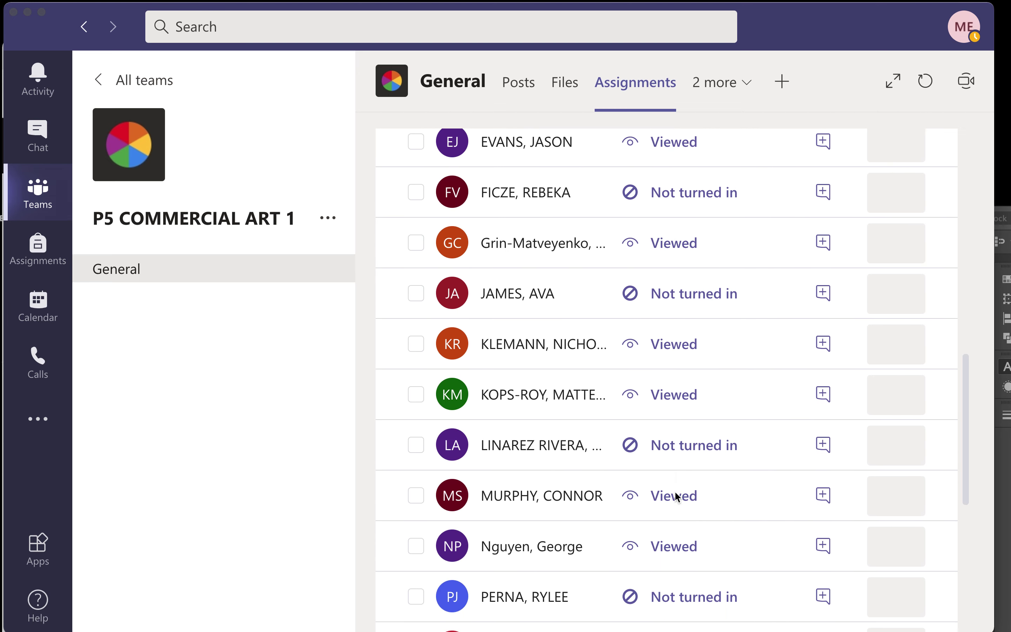
{"action": "scroll", "coordinate": [677, 497], "scroll_direction": "up", "scroll_amount": 2}
{"action": "scroll", "coordinate": [678, 498], "scroll_direction": "up", "scroll_amount": 7}
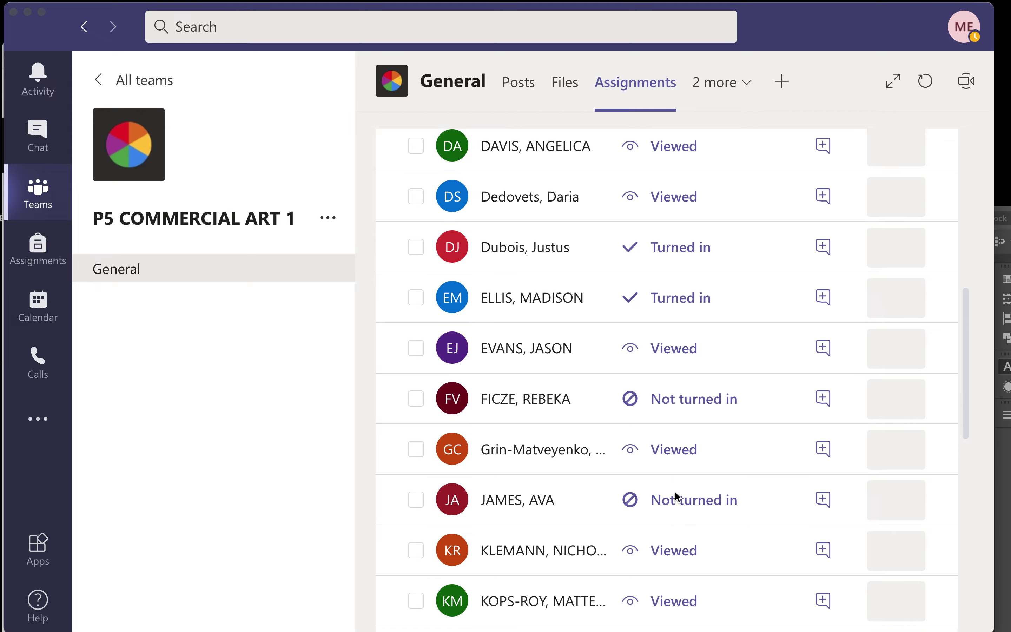
{"action": "scroll", "coordinate": [676, 493], "scroll_direction": "down", "scroll_amount": 15}
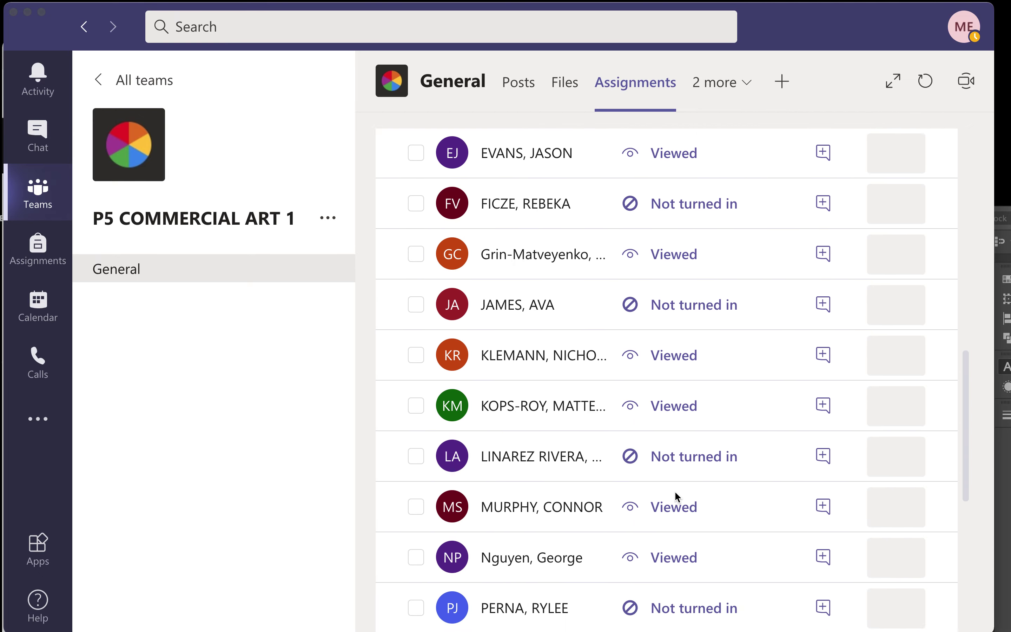
{"action": "scroll", "coordinate": [676, 494], "scroll_direction": "down", "scroll_amount": 2}
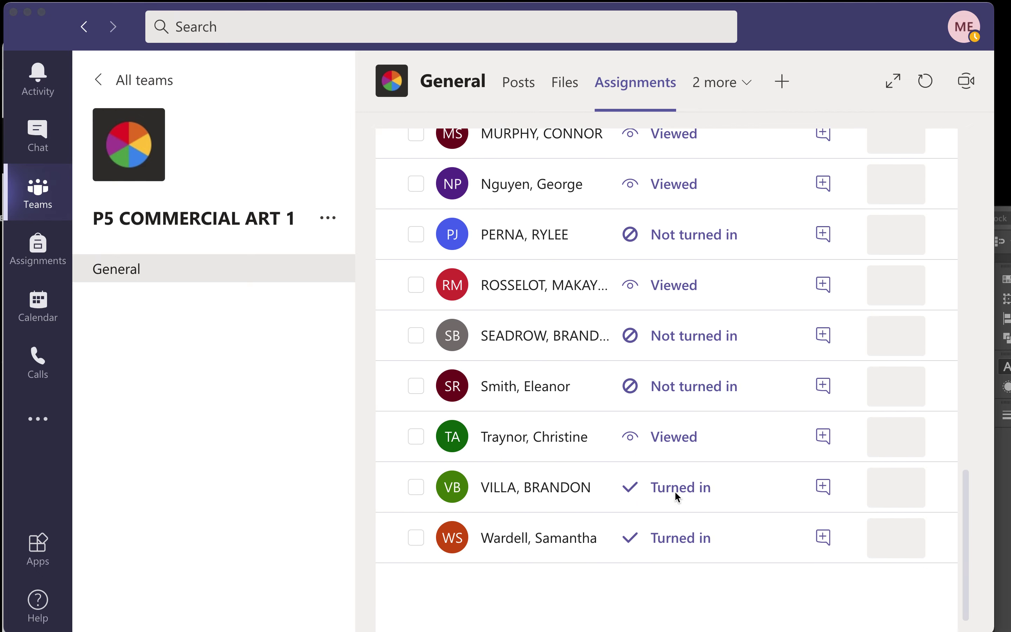
View the turned-in Valentines card.pdf of a student near the end of the list, close it and look back through the submissions
{"action": "left_click", "coordinate": [680, 491]}
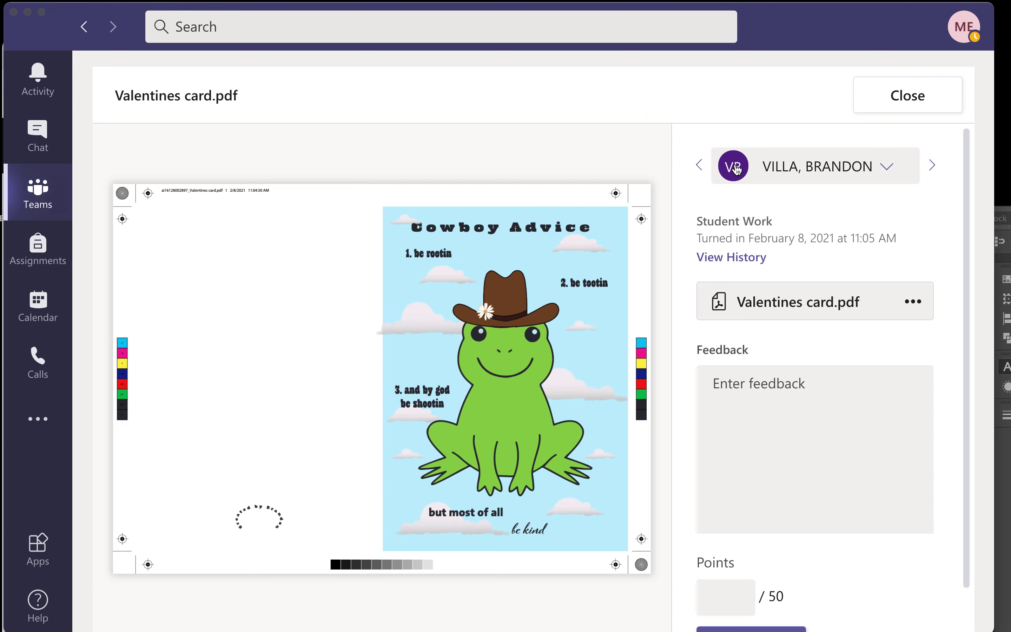
{"action": "left_click", "coordinate": [922, 100]}
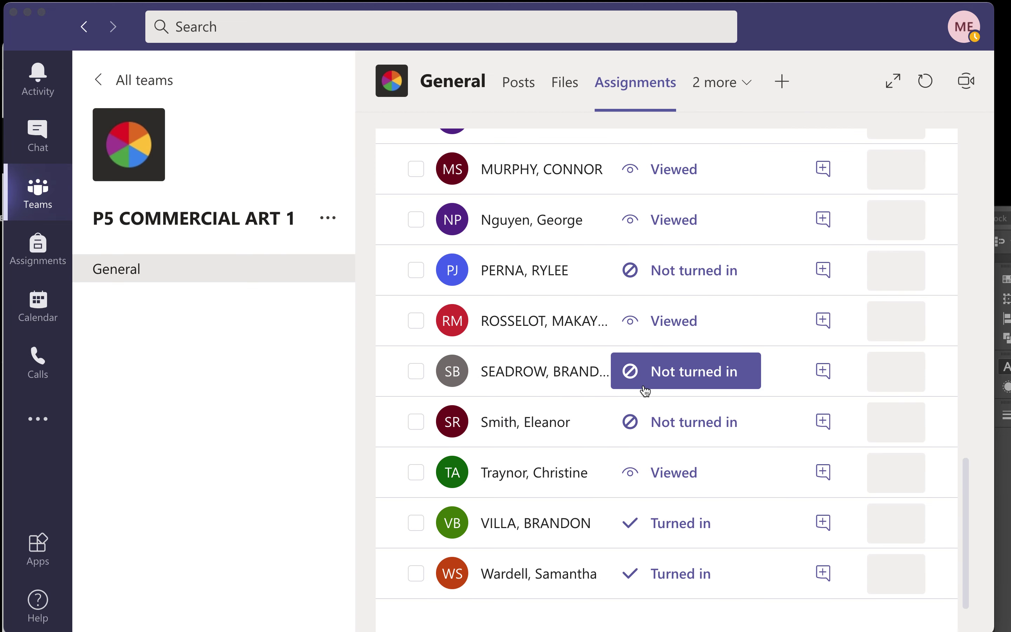
{"action": "scroll", "coordinate": [646, 391], "scroll_direction": "down", "scroll_amount": 1}
{"action": "scroll", "coordinate": [646, 391], "scroll_direction": "up", "scroll_amount": 5}
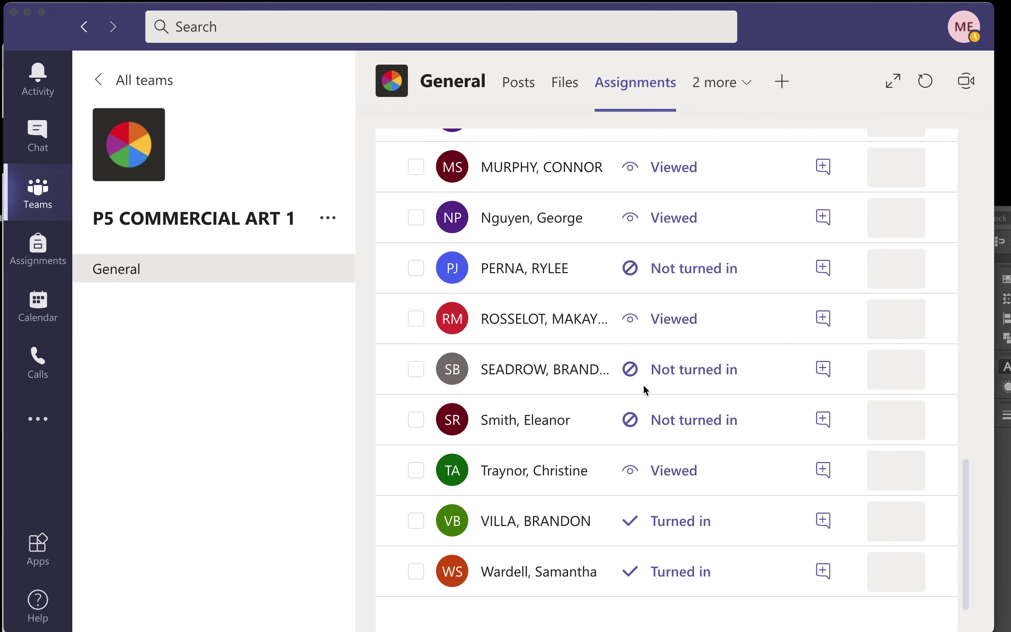
{"action": "scroll", "coordinate": [646, 390], "scroll_direction": "up", "scroll_amount": 9}
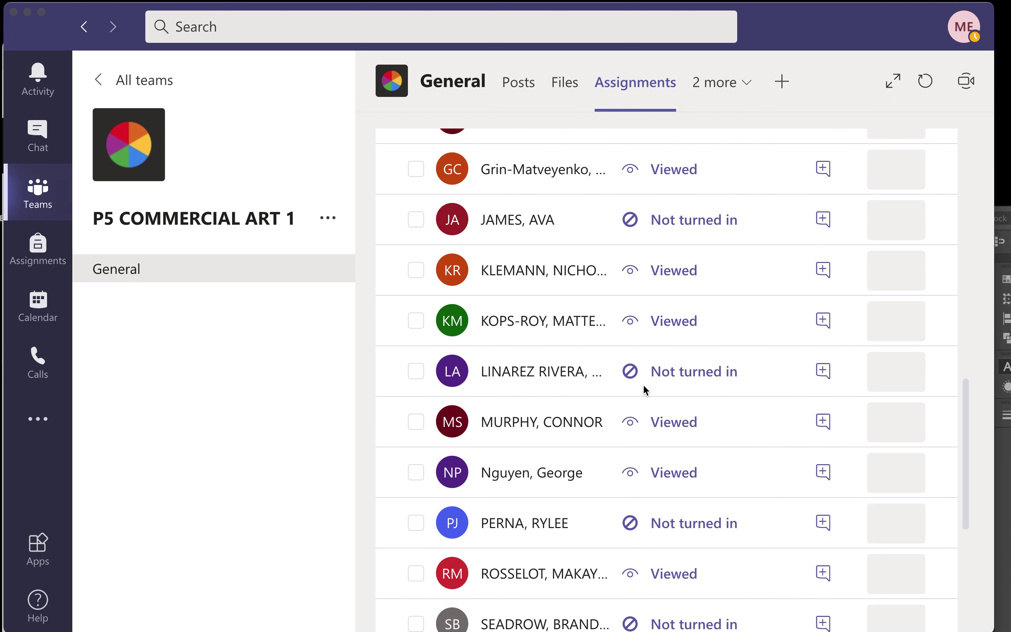
{"action": "scroll", "coordinate": [646, 389], "scroll_direction": "up", "scroll_amount": 2}
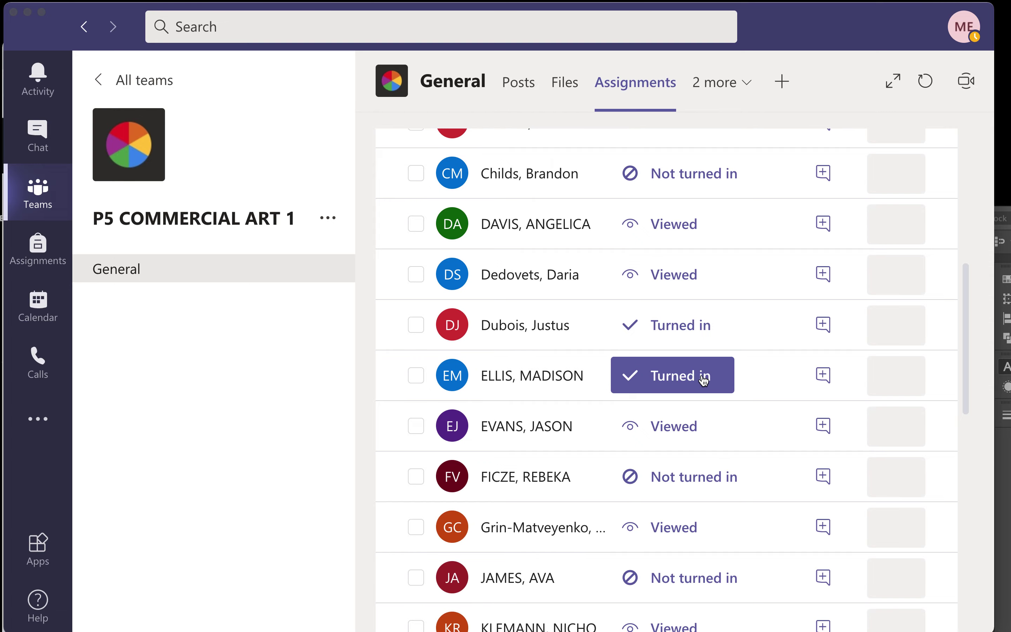
Switch back to Illustrator, fit both card panels in view at 66.67% and close the floating Color Guide and Symbols panel group
{"action": "left_click_drag", "start_coordinate": [806, 31], "coordinate": [730, 349]}
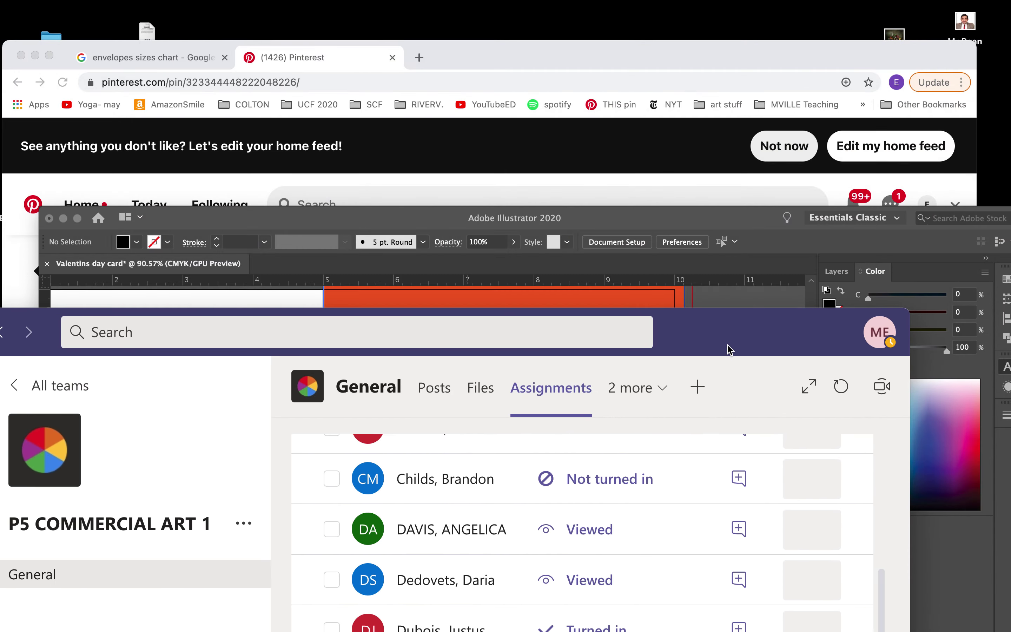
{"action": "left_click_drag", "start_coordinate": [646, 222], "coordinate": [640, 39]}
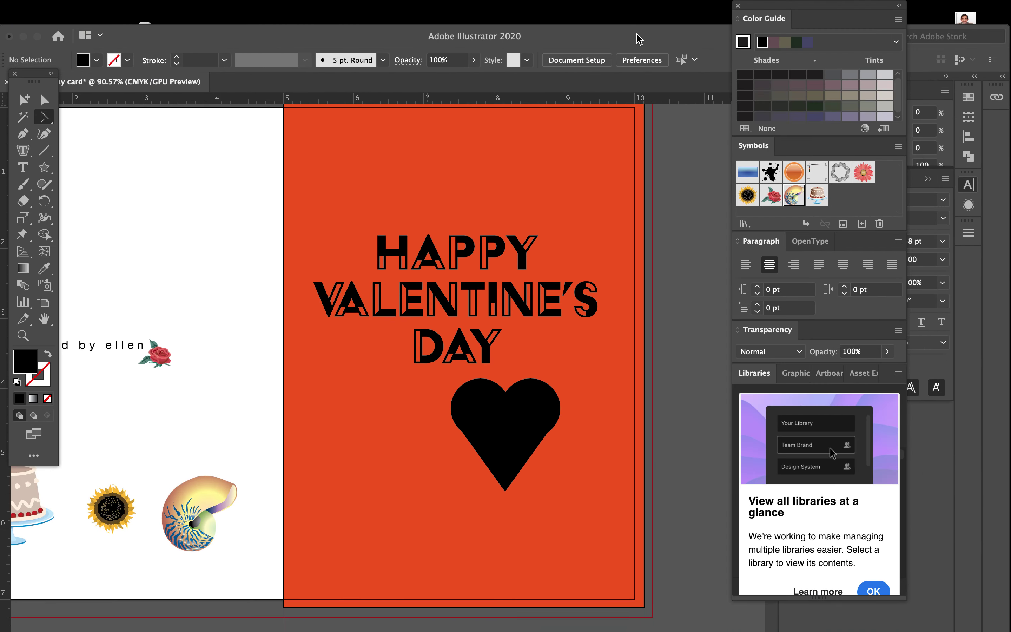
{"action": "left_click", "coordinate": [22, 335]}
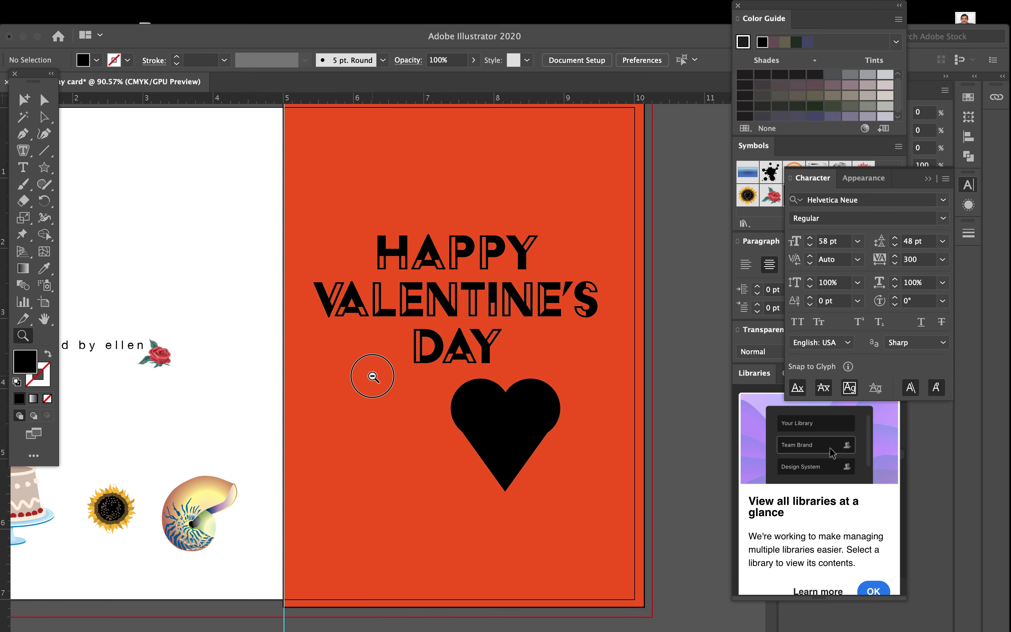
{"action": "left_click", "coordinate": [373, 377], "text": "alt"}
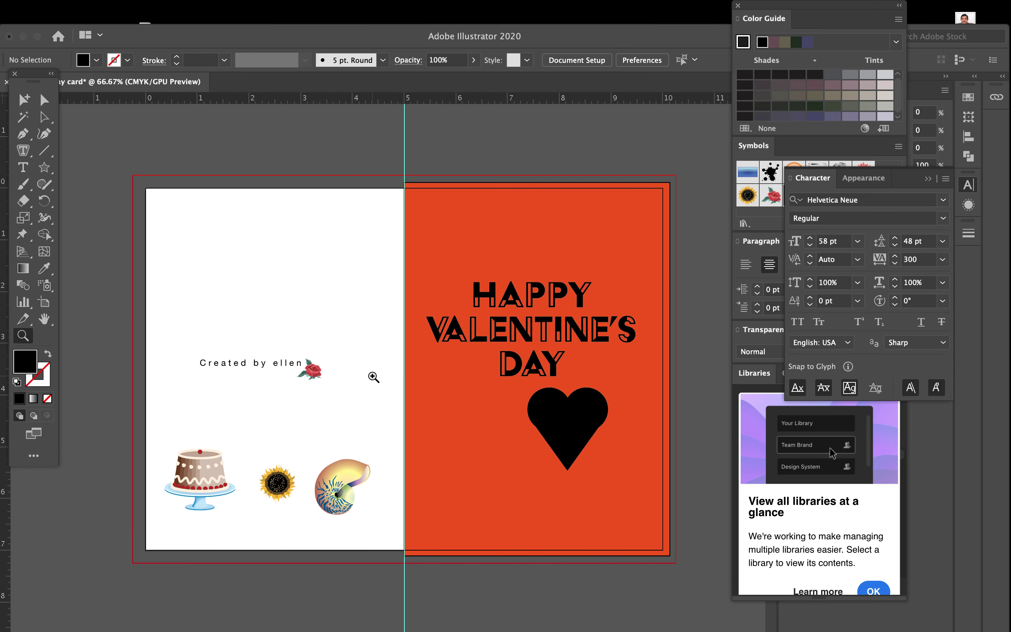
{"action": "left_click", "coordinate": [739, 9]}
{"action": "left_click", "coordinate": [739, 6]}
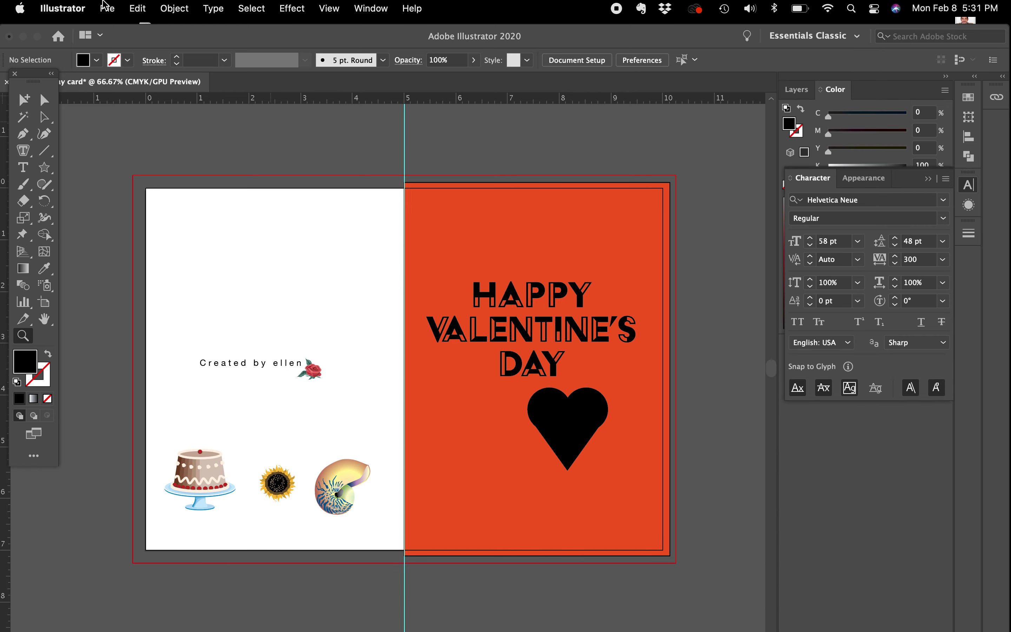
Save the card under the name Valentins day card in Adobe PDF format in the 8x11 Leave behind folder
{"action": "left_click", "coordinate": [111, 9]}
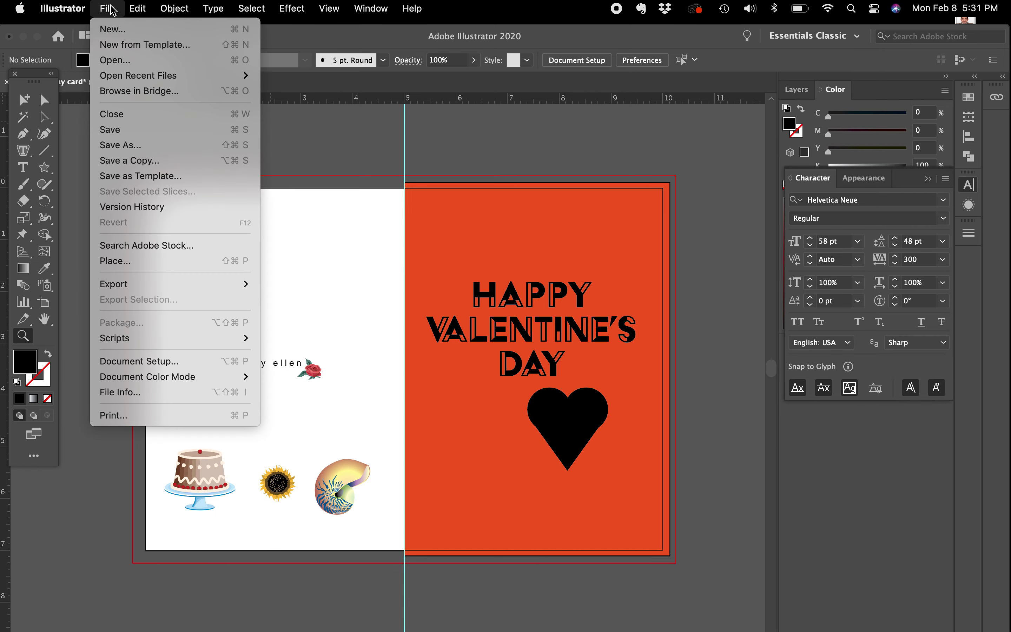
{"action": "left_click", "coordinate": [130, 145]}
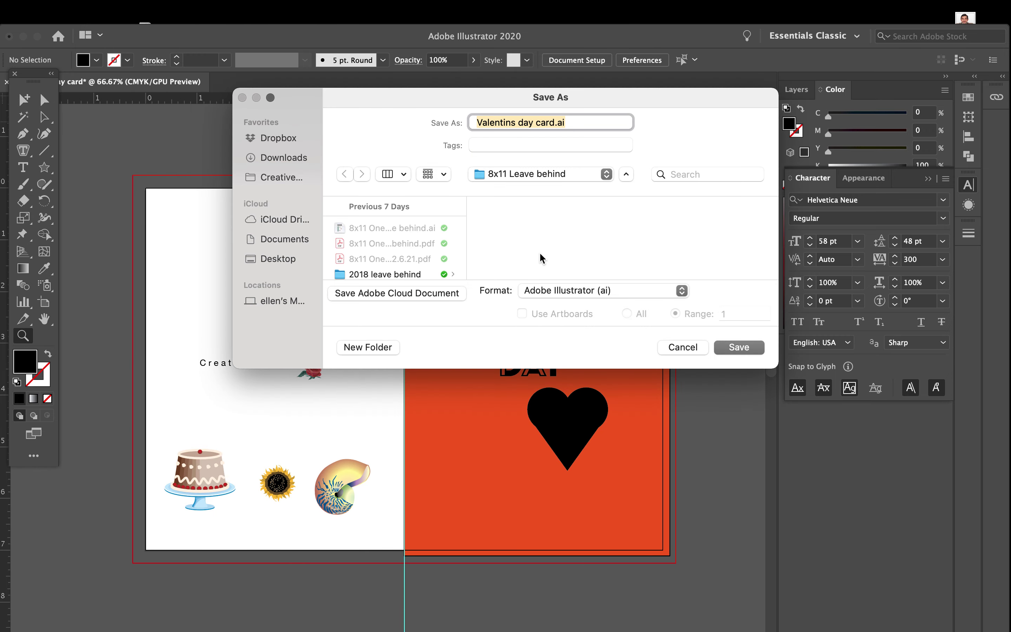
{"action": "left_click", "coordinate": [550, 293]}
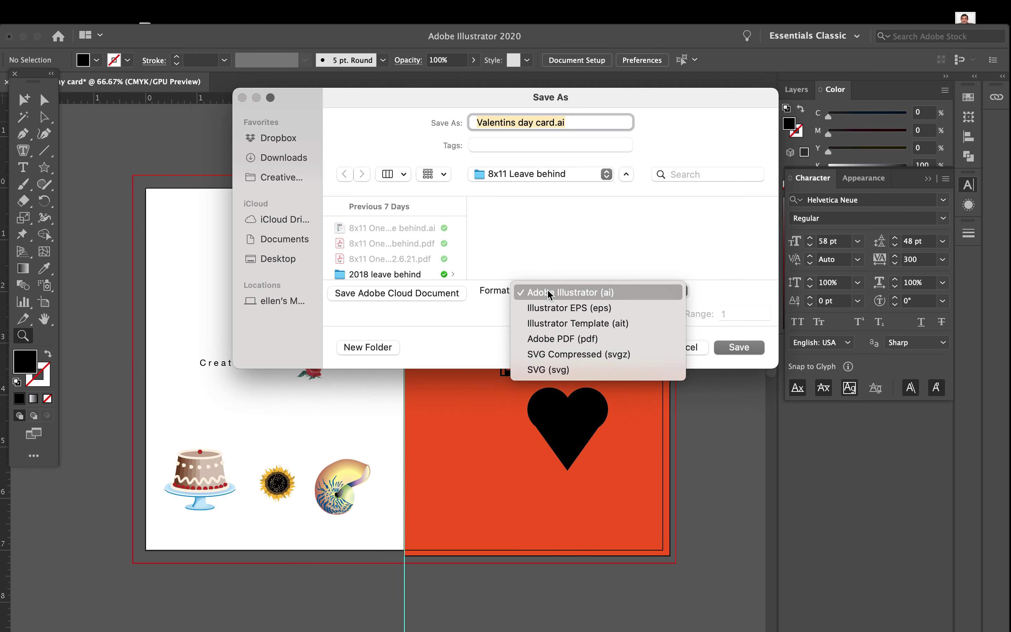
{"action": "left_click", "coordinate": [551, 339]}
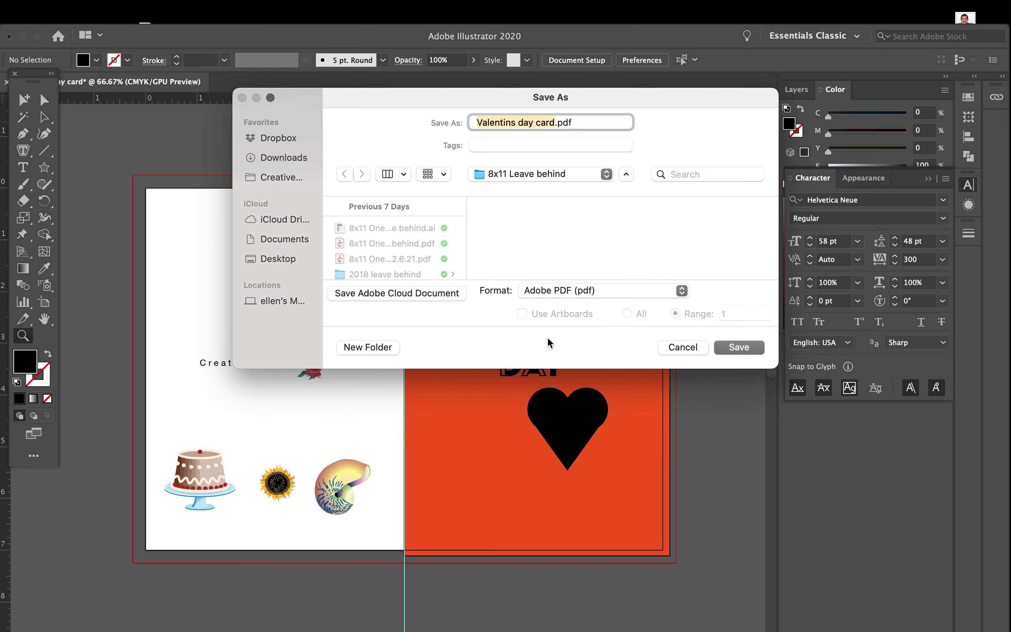
{"action": "left_click", "coordinate": [739, 348]}
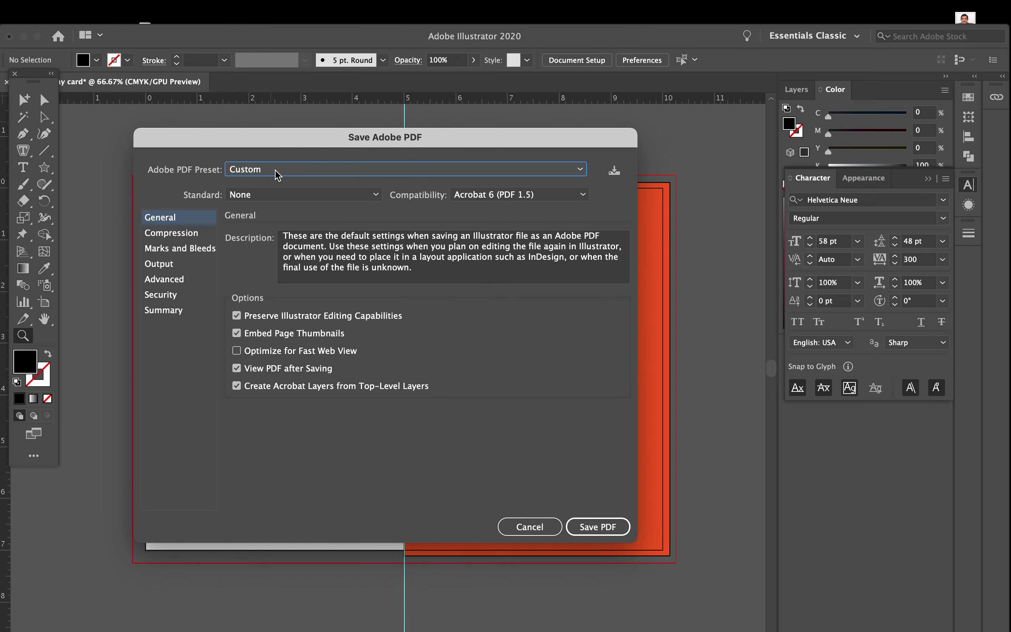
Export the PDF with the High Quality Print preset, all printer's marks and the document bleed settings, and dismiss Acrobat's content preparation dialog
{"action": "left_click", "coordinate": [276, 171]}
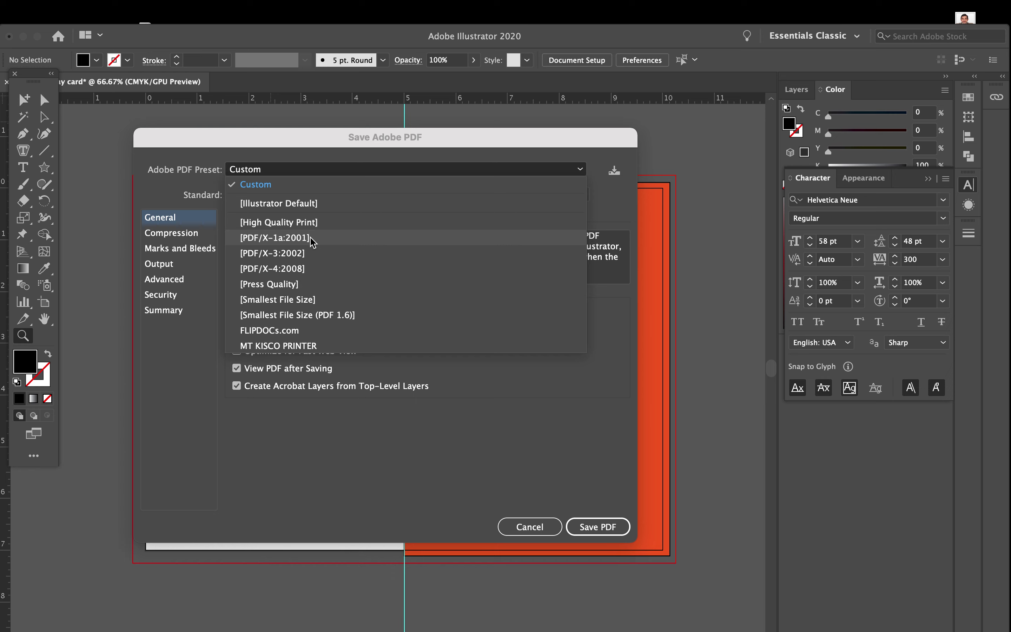
{"action": "left_click", "coordinate": [315, 223]}
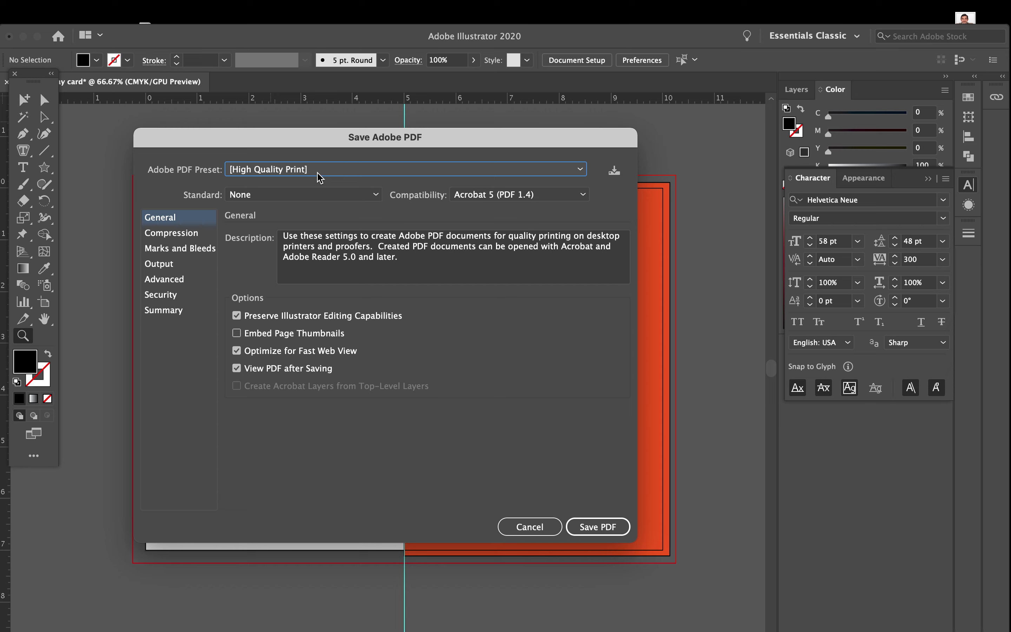
{"action": "left_click", "coordinate": [193, 249]}
{"action": "left_click", "coordinate": [237, 254]}
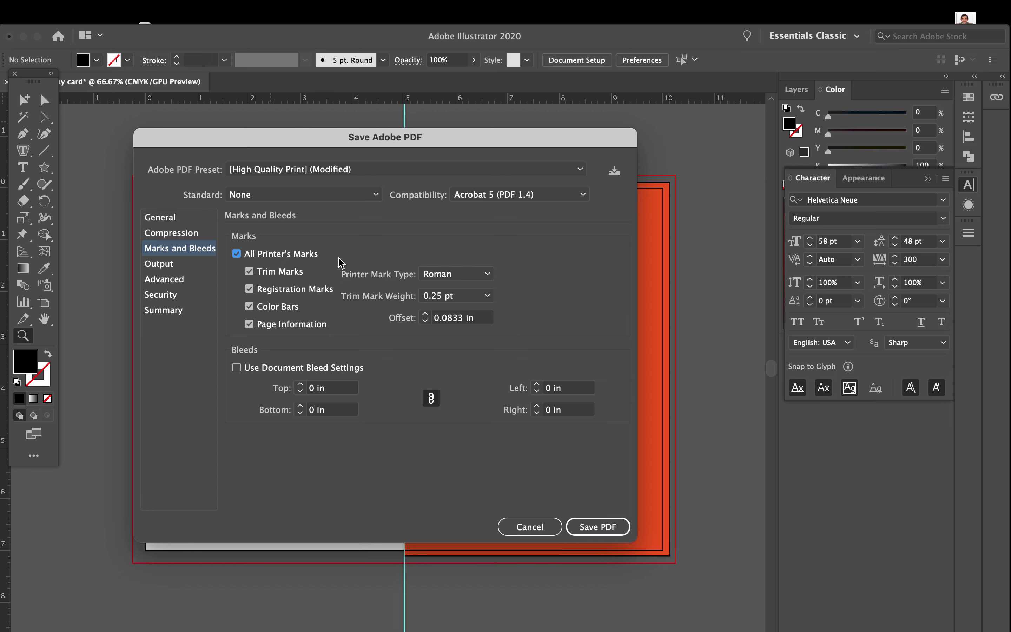
{"action": "left_click", "coordinate": [236, 368]}
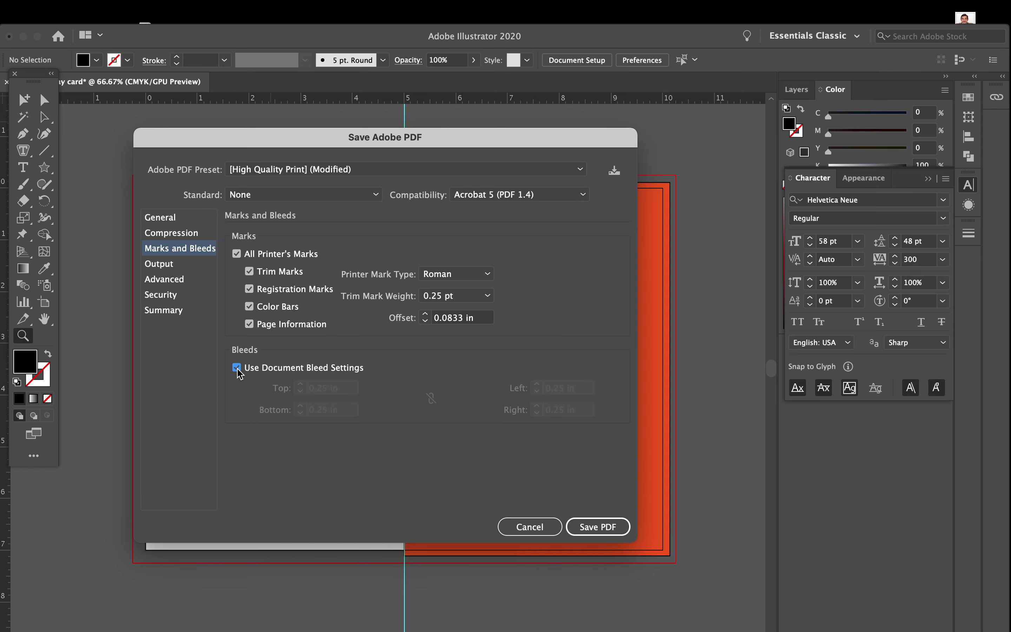
{"action": "left_click", "coordinate": [589, 529]}
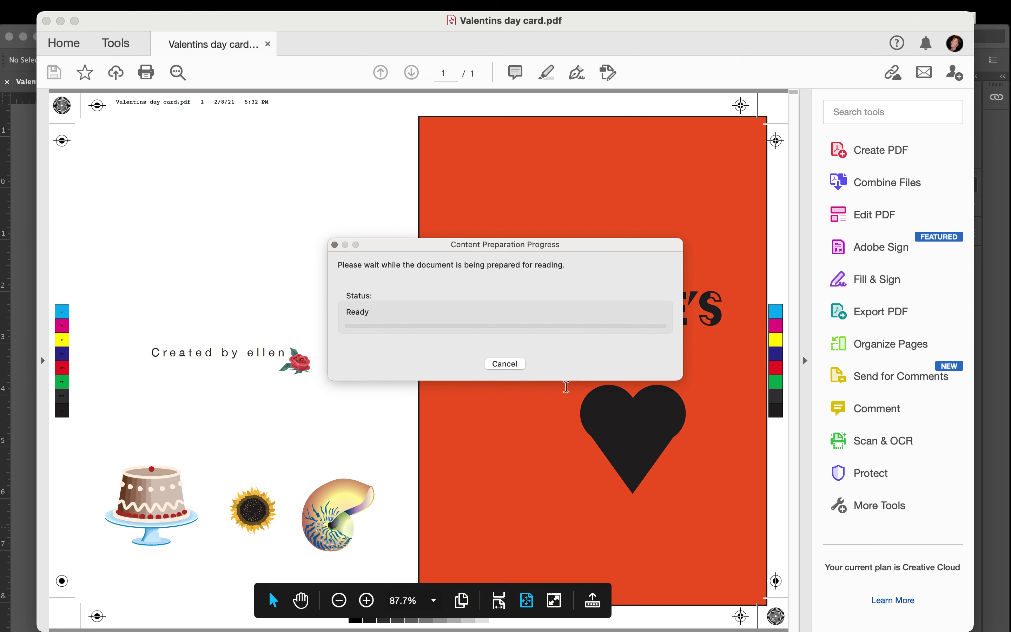
{"action": "left_click", "coordinate": [335, 245]}
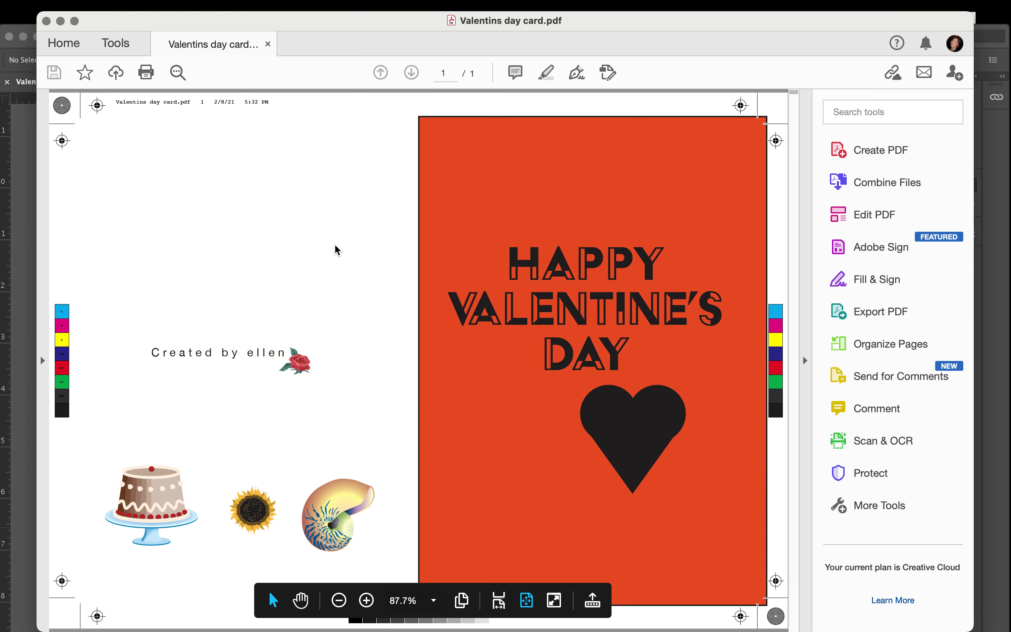